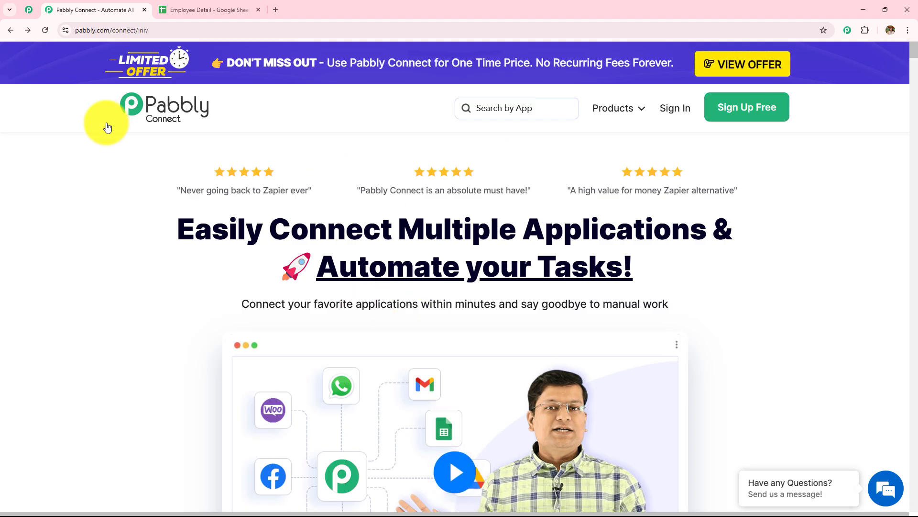
Sign in to Pabbly from the Connect landing page and open the Pabbly Connect application.
{"action": "left_click", "coordinate": [152, 30]}
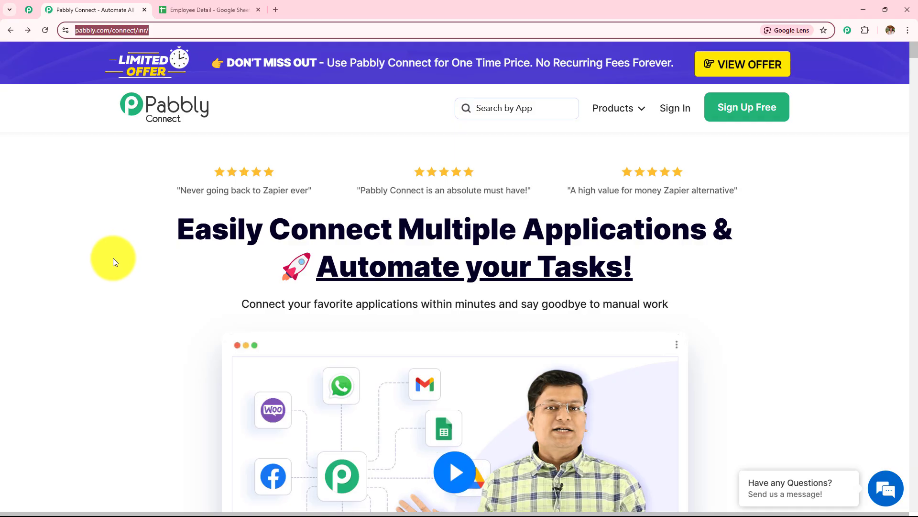
{"action": "left_click", "coordinate": [109, 259]}
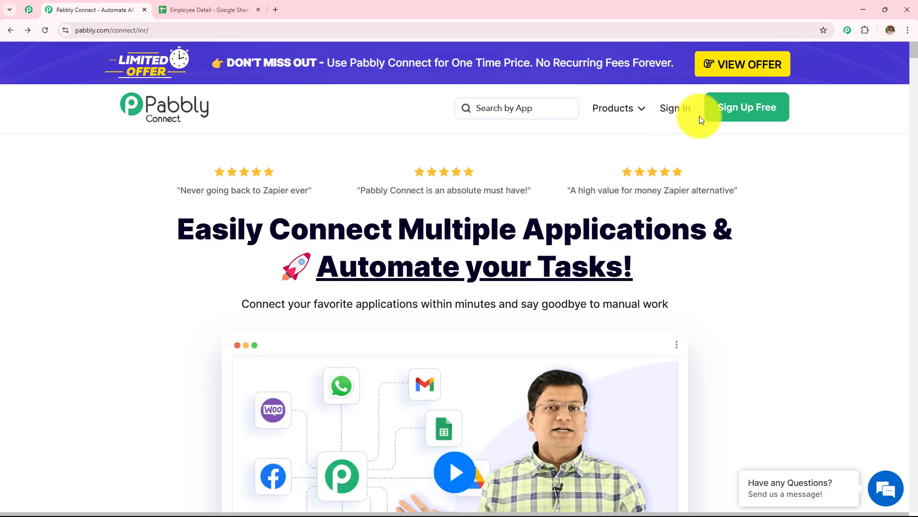
{"action": "left_click", "coordinate": [681, 111]}
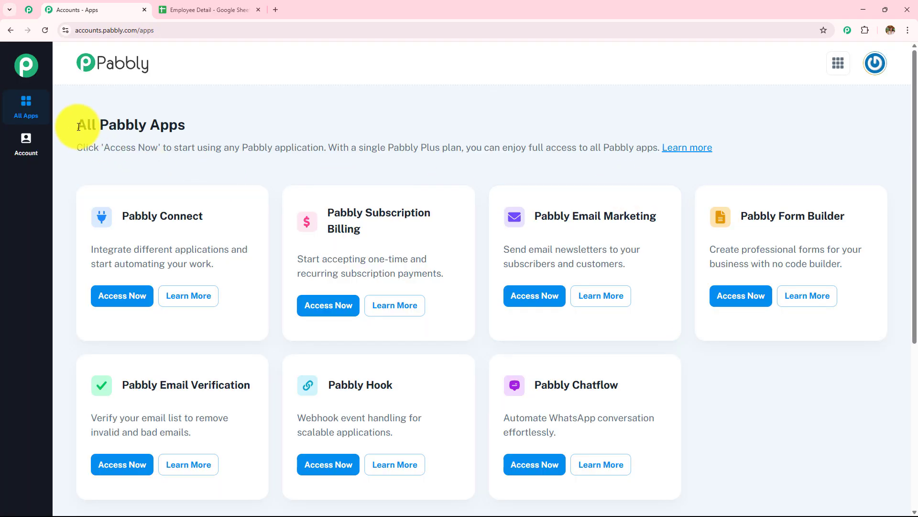
{"action": "left_click_drag", "start_coordinate": [79, 127], "coordinate": [213, 113]}
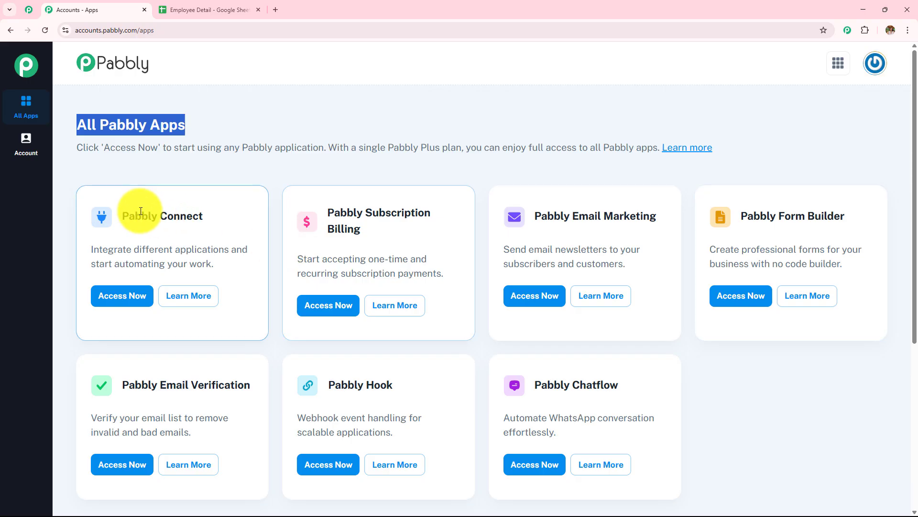
{"action": "left_click_drag", "start_coordinate": [125, 213], "coordinate": [236, 216]}
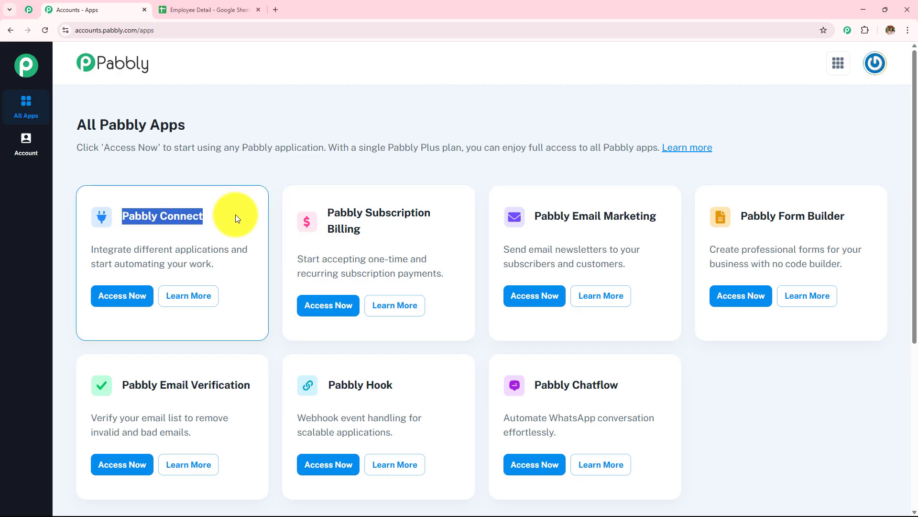
{"action": "left_click", "coordinate": [141, 310]}
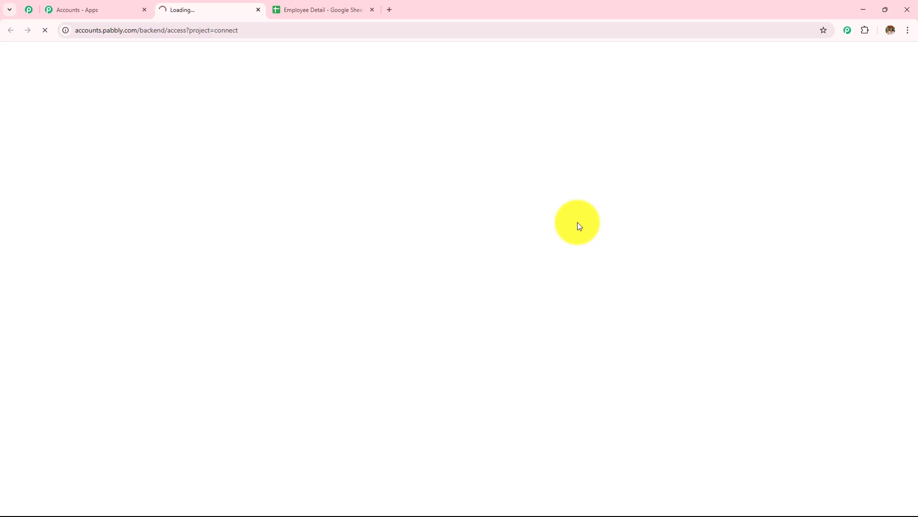
Look over the dashboard's folders and workflow list, and view the folder creation form without creating a folder.
{"action": "scroll", "coordinate": [569, 221], "scroll_direction": "down", "scroll_amount": 5}
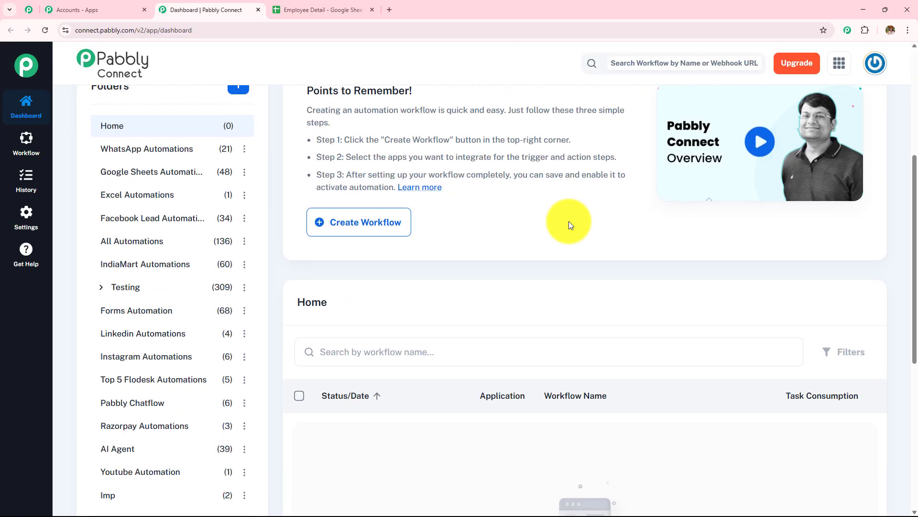
{"action": "scroll", "coordinate": [563, 224], "scroll_direction": "down", "scroll_amount": 10}
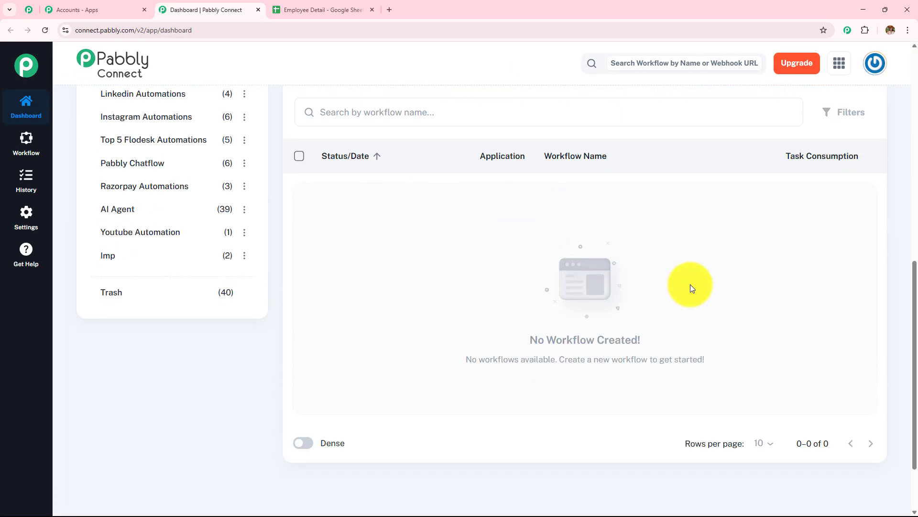
{"action": "scroll", "coordinate": [249, 361], "scroll_direction": "up", "scroll_amount": 7}
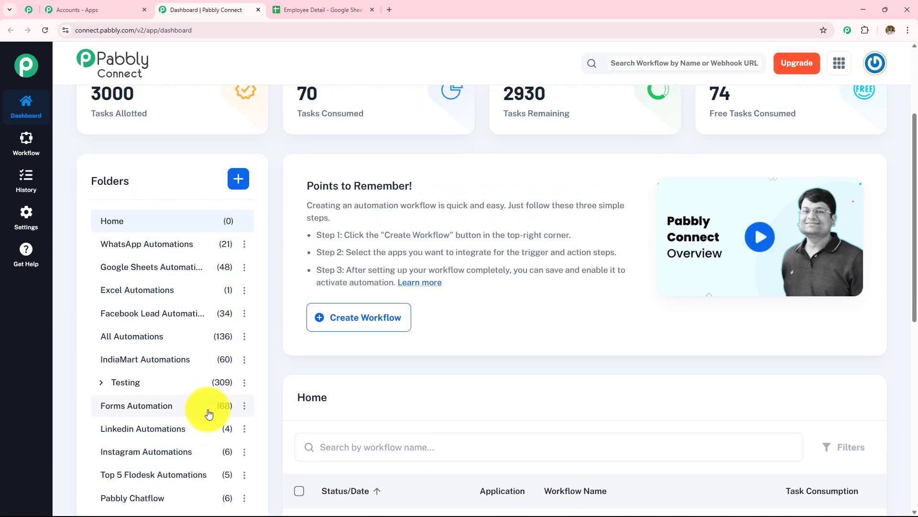
{"action": "scroll", "coordinate": [206, 365], "scroll_direction": "up", "scroll_amount": 3}
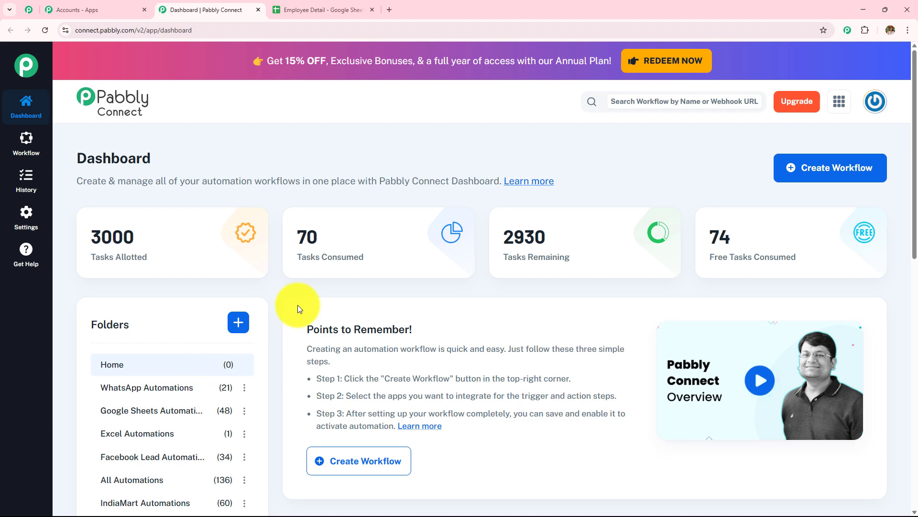
{"action": "left_click", "coordinate": [238, 322]}
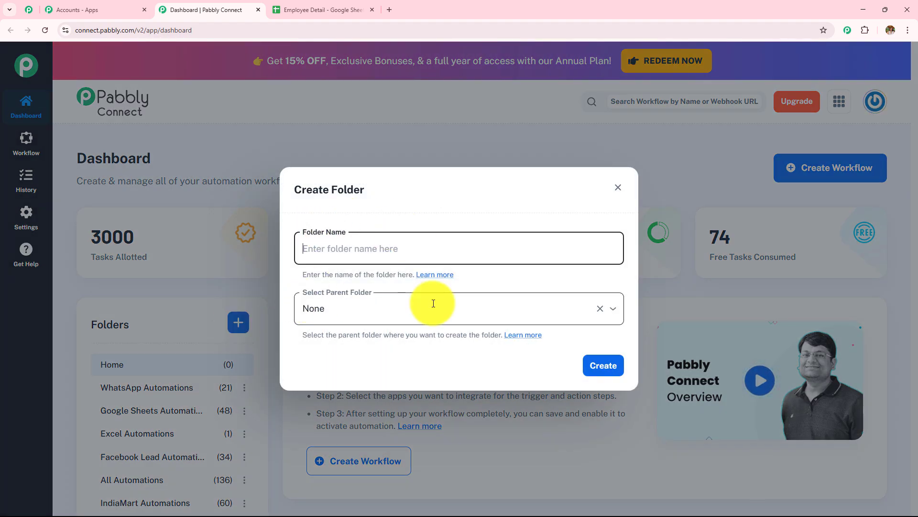
{"action": "left_click", "coordinate": [619, 188]}
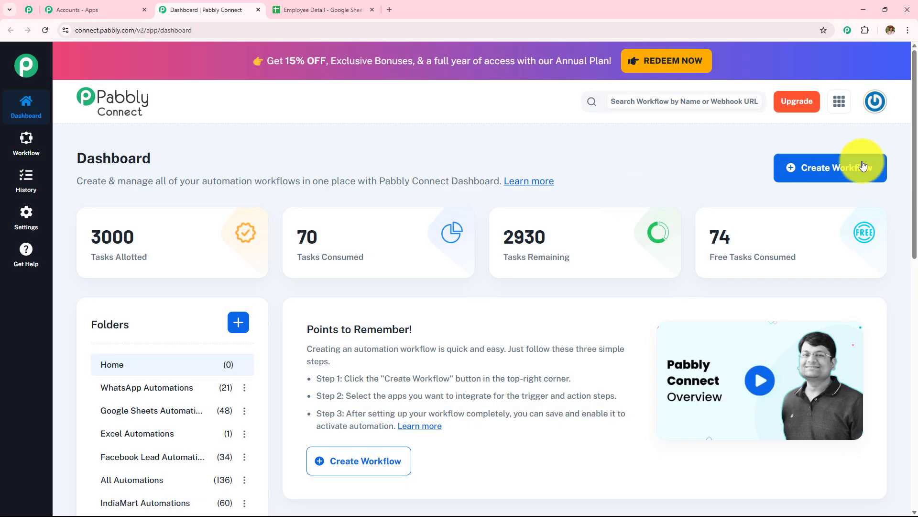
Start a new workflow named "How to Automate Employee Work Anniversary Messages using AI Agent".
{"action": "left_click", "coordinate": [847, 172]}
{"action": "left_click_drag", "start_coordinate": [468, 242], "coordinate": [288, 248]}
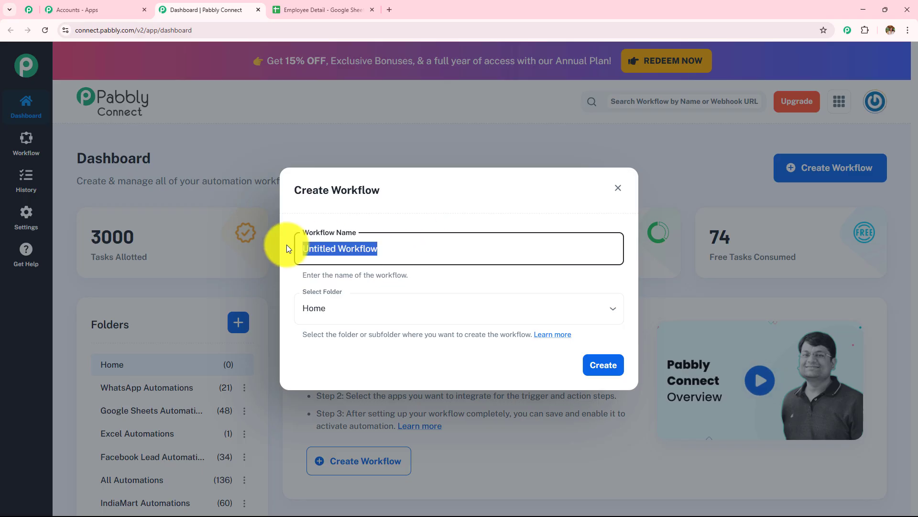
{"action": "key", "text": "BackSpace"}
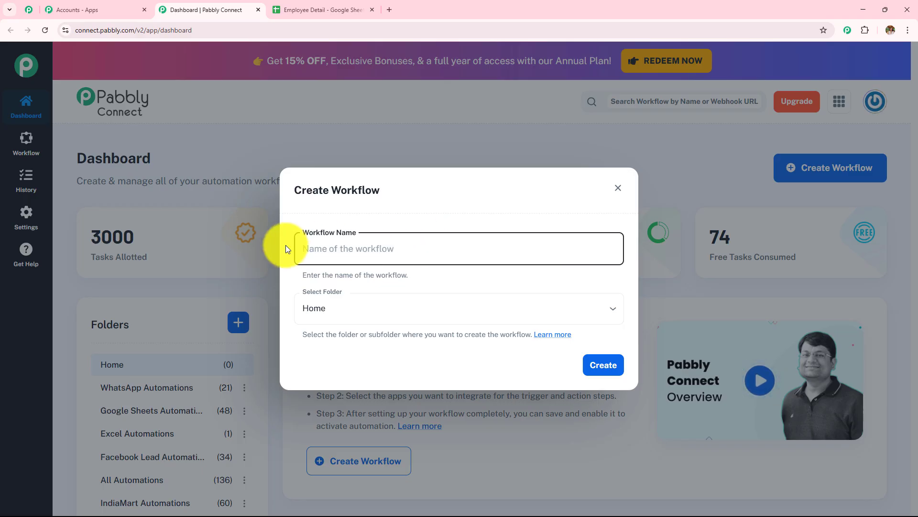
{"action": "left_click", "coordinate": [357, 300]}
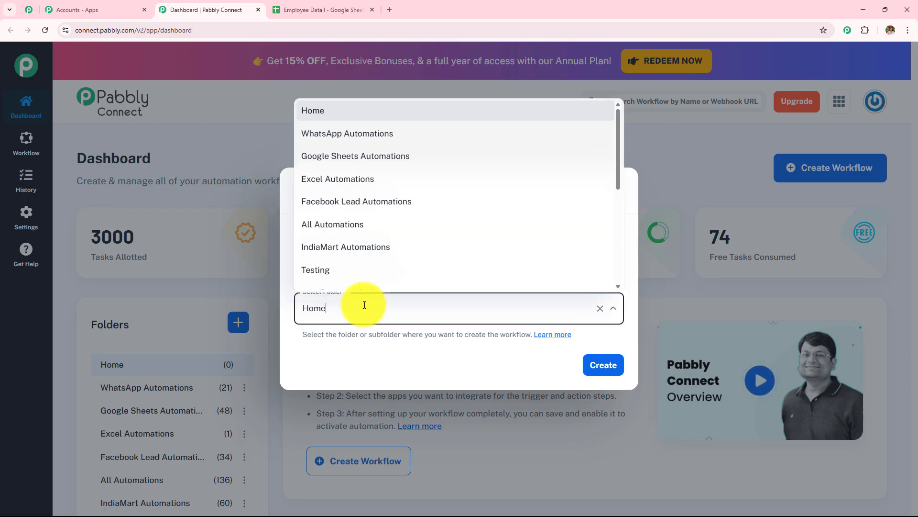
{"action": "scroll", "coordinate": [380, 237], "scroll_direction": "down", "scroll_amount": 5}
{"action": "scroll", "coordinate": [380, 237], "scroll_direction": "up", "scroll_amount": 5}
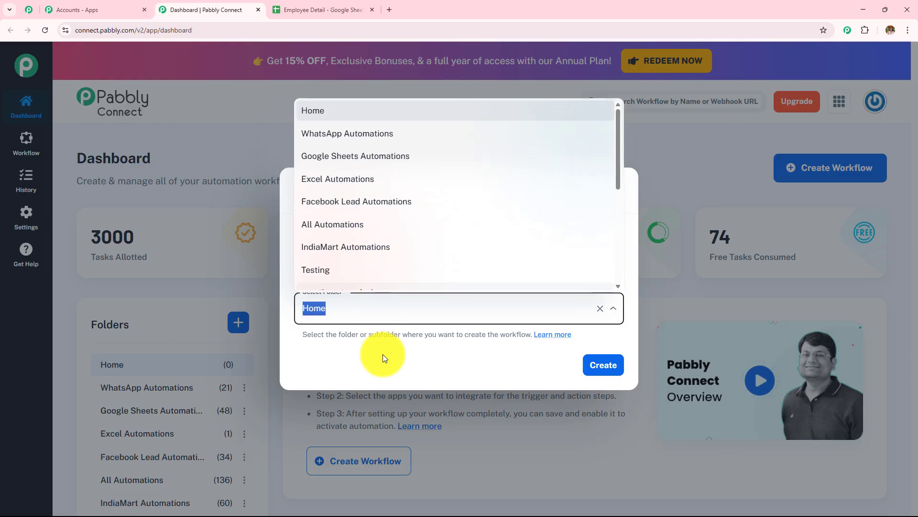
{"action": "left_click", "coordinate": [371, 244]}
{"action": "type", "text": "How to Automate Employee Work Anniversary Messages using AI Agent"}
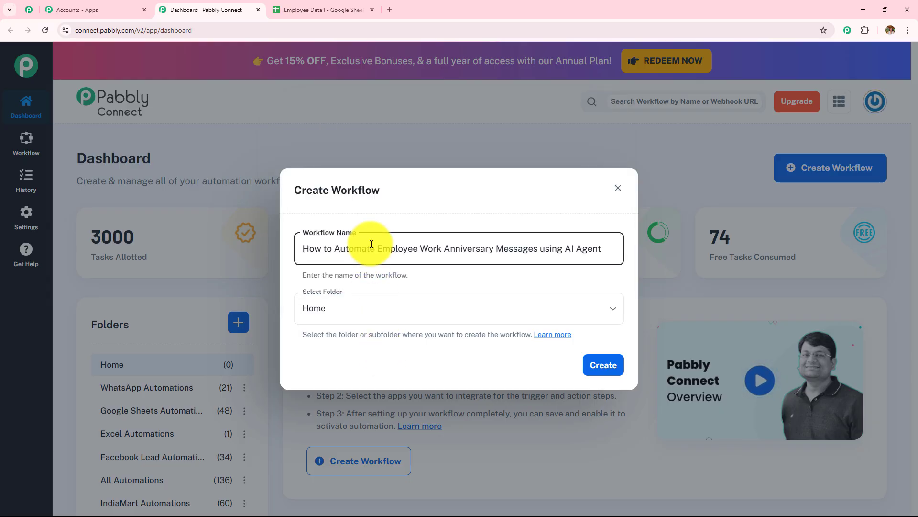
Assign the new workflow to the AI Agent folder and create it.
{"action": "left_click_drag", "start_coordinate": [608, 250], "coordinate": [279, 262]}
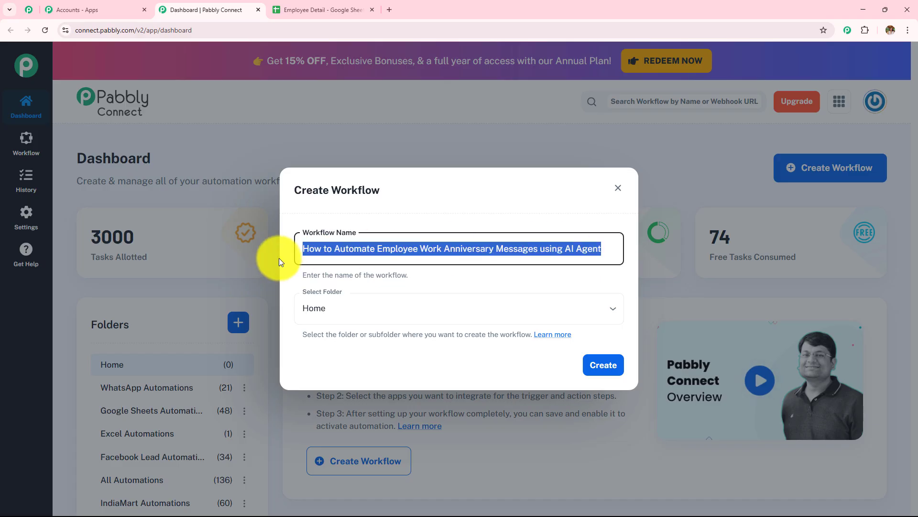
{"action": "left_click", "coordinate": [416, 302]}
{"action": "scroll", "coordinate": [418, 216], "scroll_direction": "down", "scroll_amount": 1}
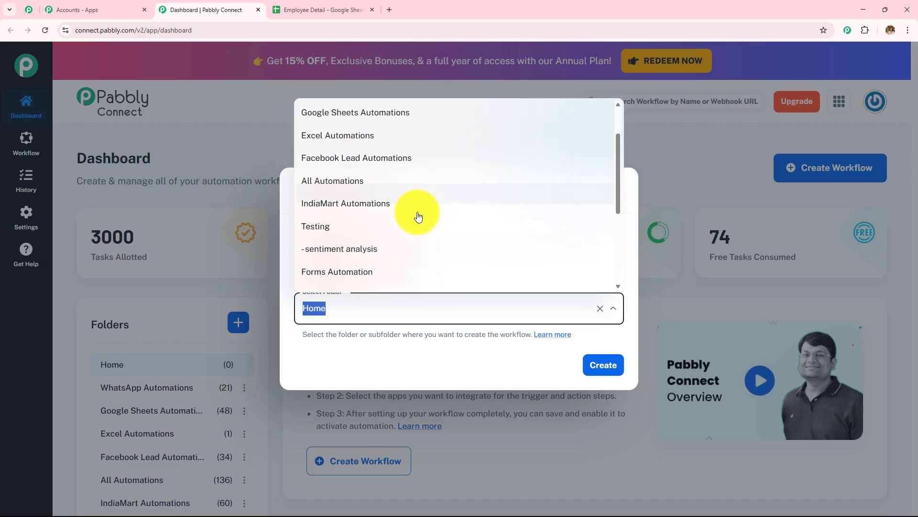
{"action": "scroll", "coordinate": [418, 216], "scroll_direction": "down", "scroll_amount": 5}
{"action": "scroll", "coordinate": [417, 218], "scroll_direction": "up", "scroll_amount": 6}
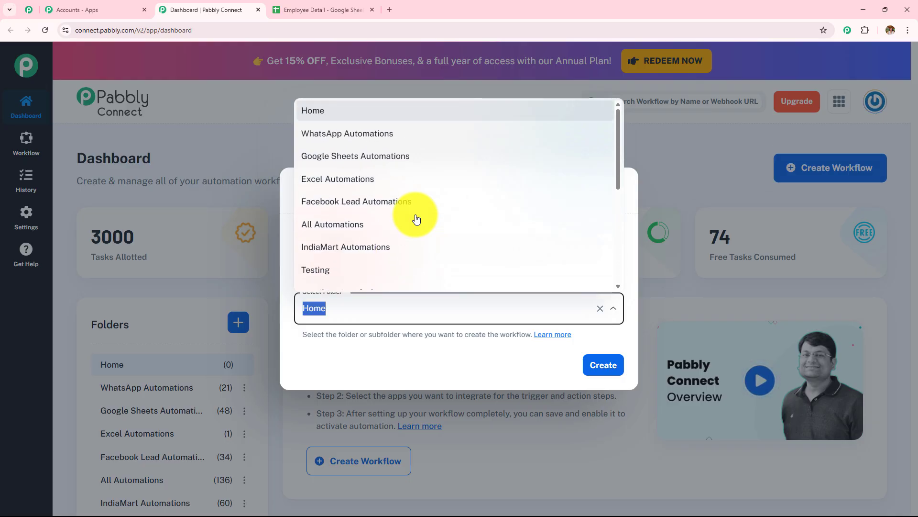
{"action": "scroll", "coordinate": [416, 217], "scroll_direction": "down", "scroll_amount": 5}
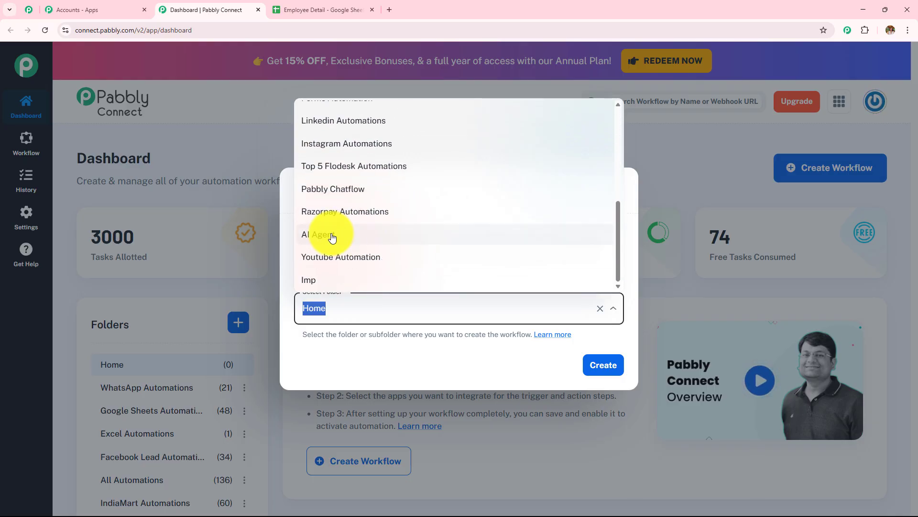
{"action": "left_click", "coordinate": [333, 235]}
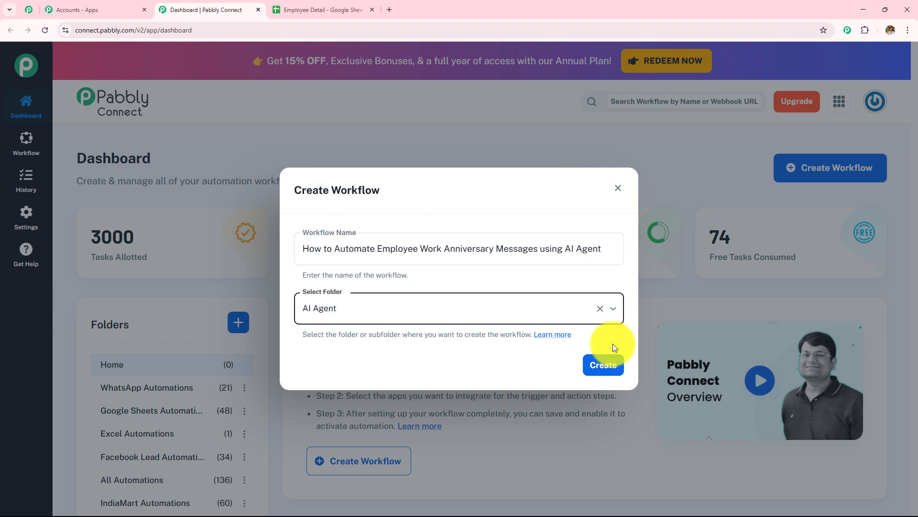
{"action": "left_click", "coordinate": [587, 367]}
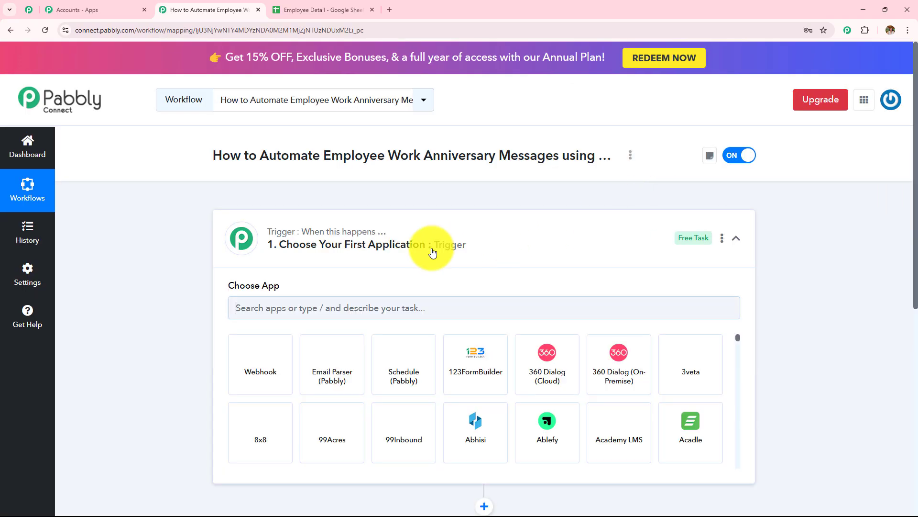
Collapse the trigger step and review the workflow's title together with its trigger and action outline.
{"action": "left_click", "coordinate": [482, 244]}
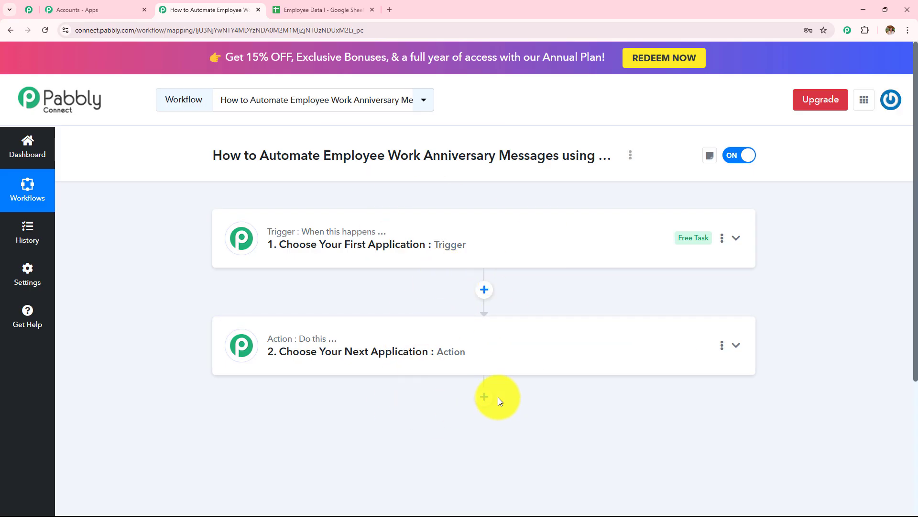
{"action": "left_click_drag", "start_coordinate": [212, 157], "coordinate": [601, 153]}
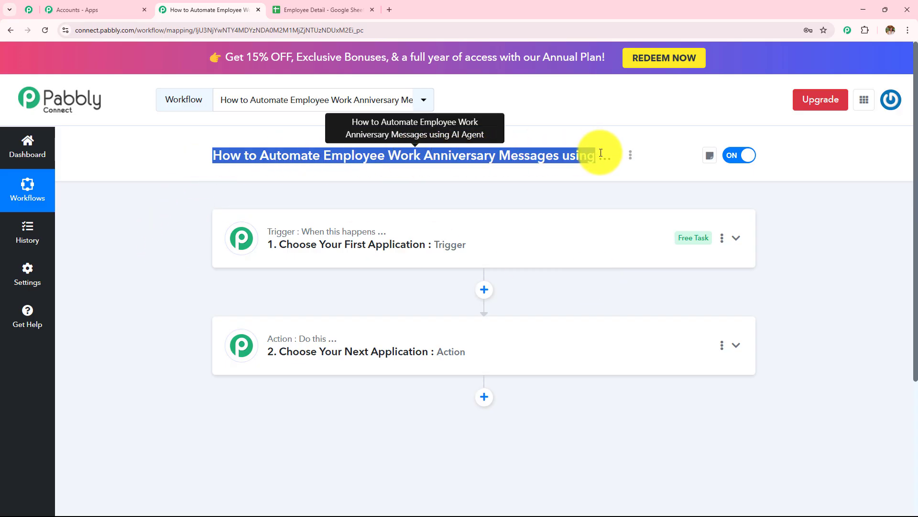
{"action": "left_click", "coordinate": [550, 187]}
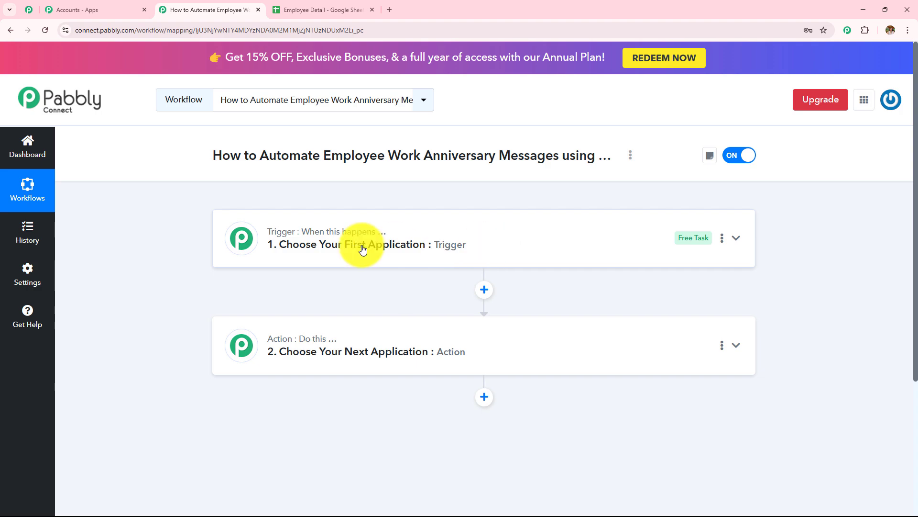
Switch to the Employee Detail spreadsheet in Google Sheets, examine the Joining Date column, and return to the Pabbly Connect workflow.
{"action": "left_click", "coordinate": [321, 9]}
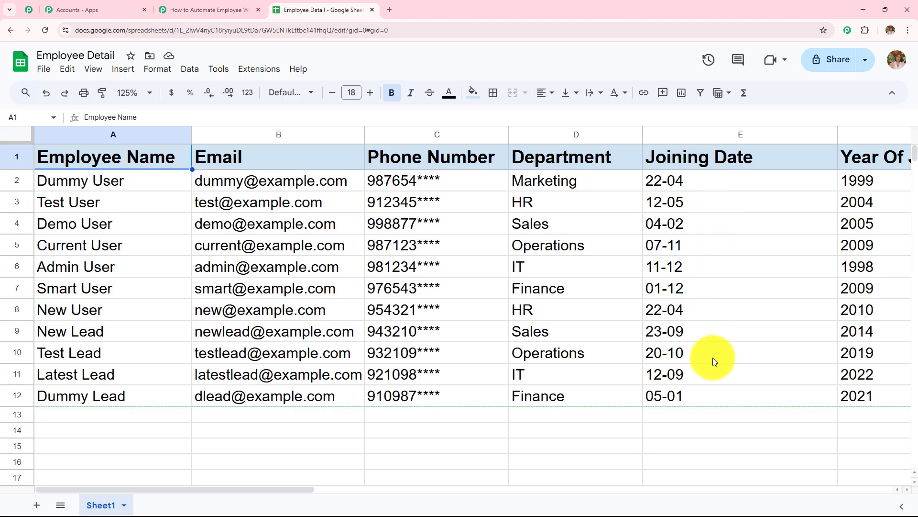
{"action": "left_click", "coordinate": [718, 312]}
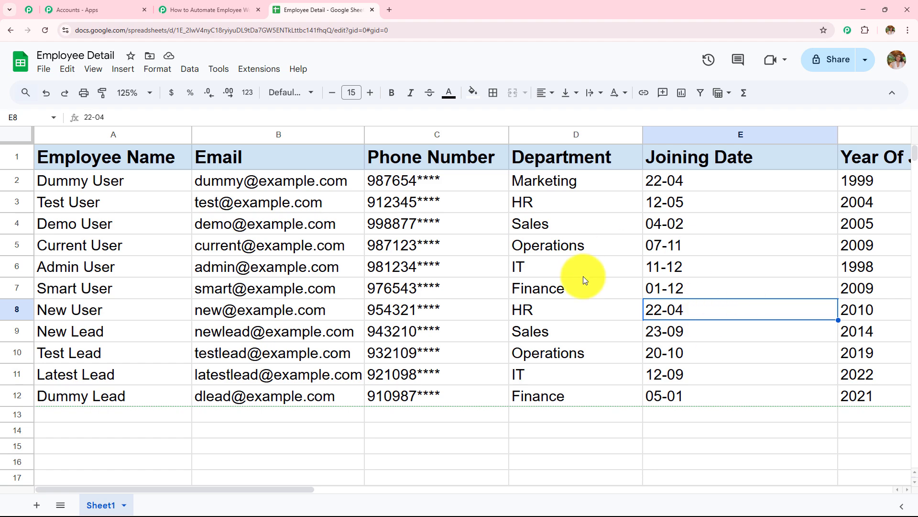
{"action": "left_click", "coordinate": [213, 10]}
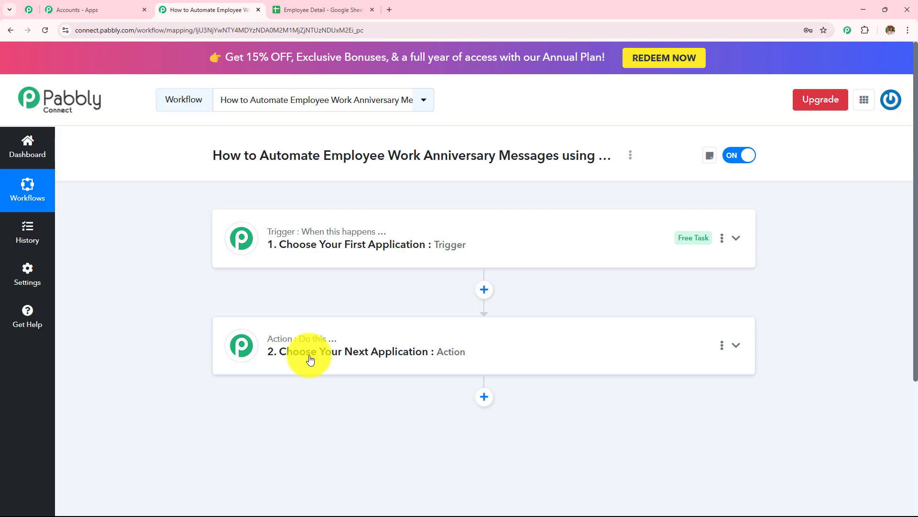
Set the workflow's trigger app to Schedule (Pabbly) with the trigger event Schedule Workflow, and bring up its run-frequency settings.
{"action": "left_click", "coordinate": [337, 251]}
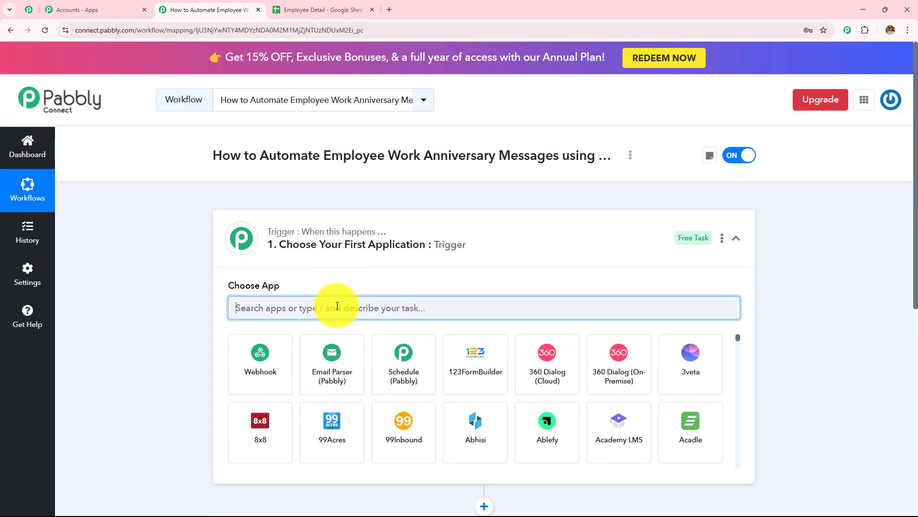
{"action": "type", "text": "Sche"}
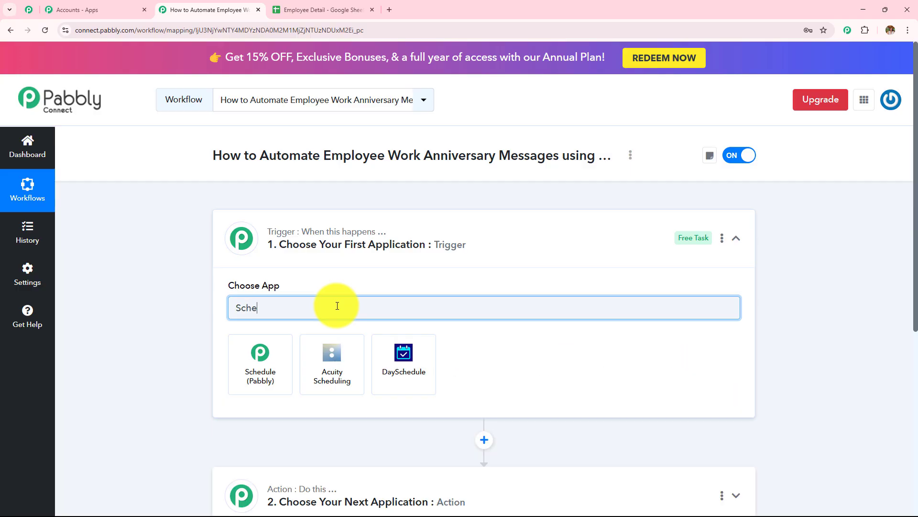
{"action": "left_click", "coordinate": [266, 364]}
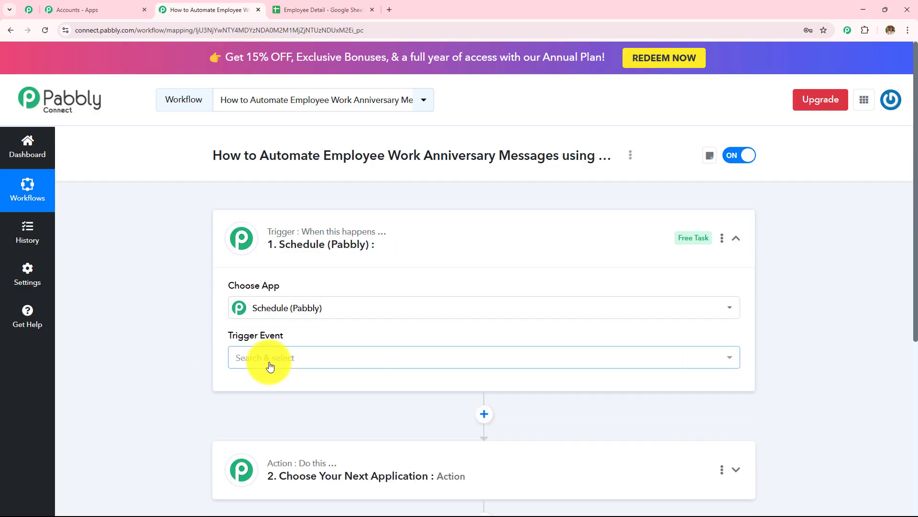
{"action": "left_click", "coordinate": [269, 363]}
{"action": "left_click", "coordinate": [333, 416]}
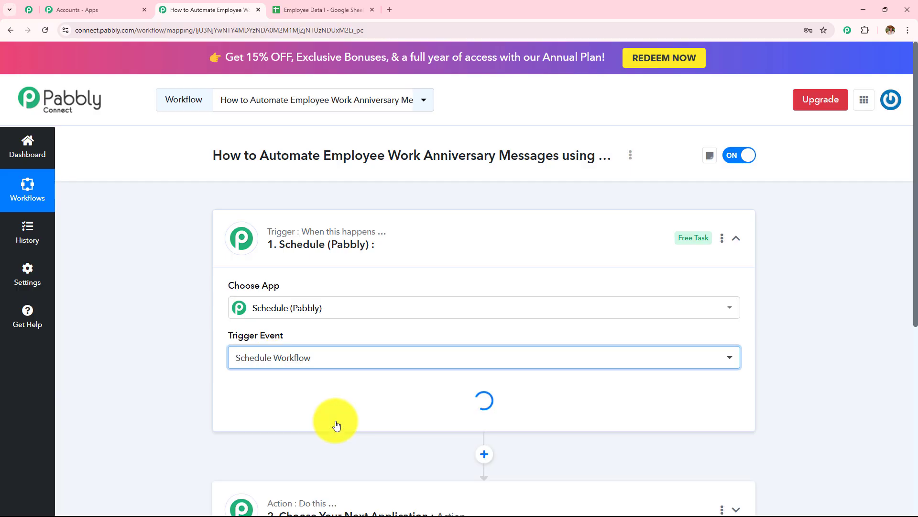
{"action": "scroll", "coordinate": [394, 312], "scroll_direction": "down", "scroll_amount": 4}
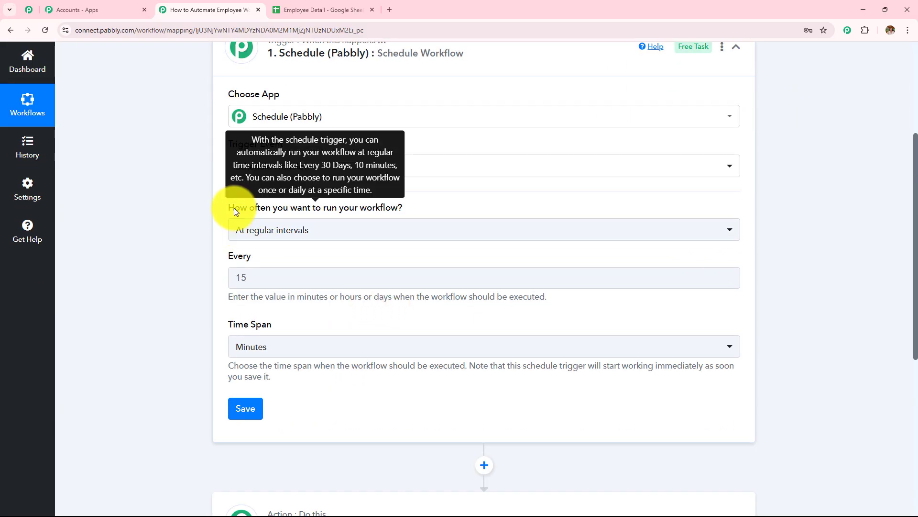
{"action": "left_click_drag", "start_coordinate": [227, 205], "coordinate": [432, 211]}
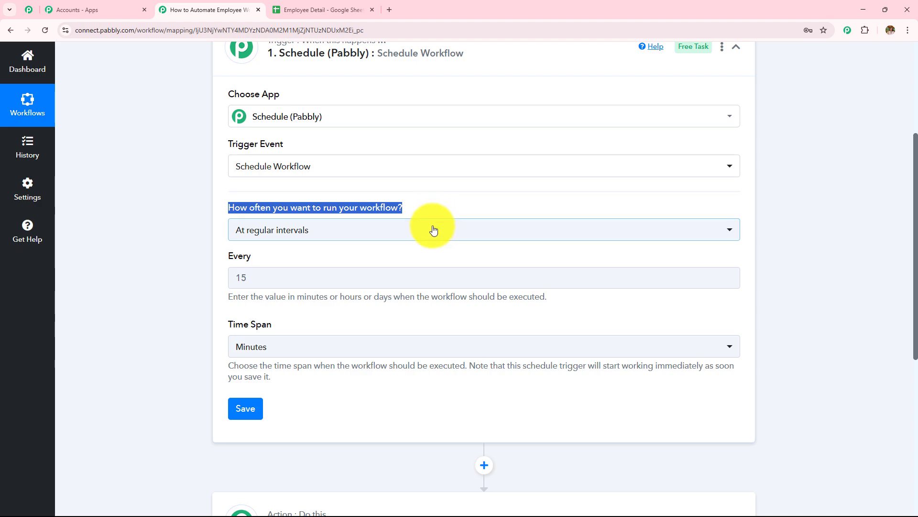
Schedule the workflow to run every day at 13:30 and save the trigger.
{"action": "left_click", "coordinate": [434, 230]}
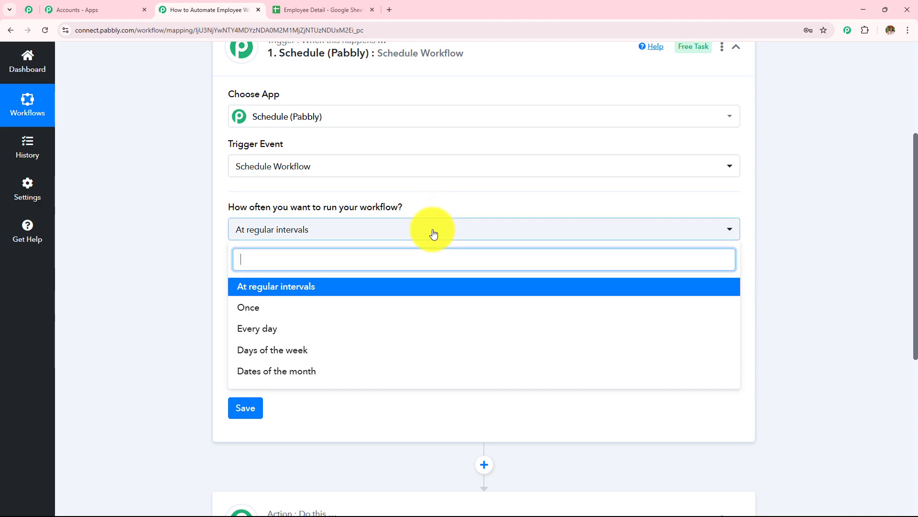
{"action": "left_click", "coordinate": [259, 329]}
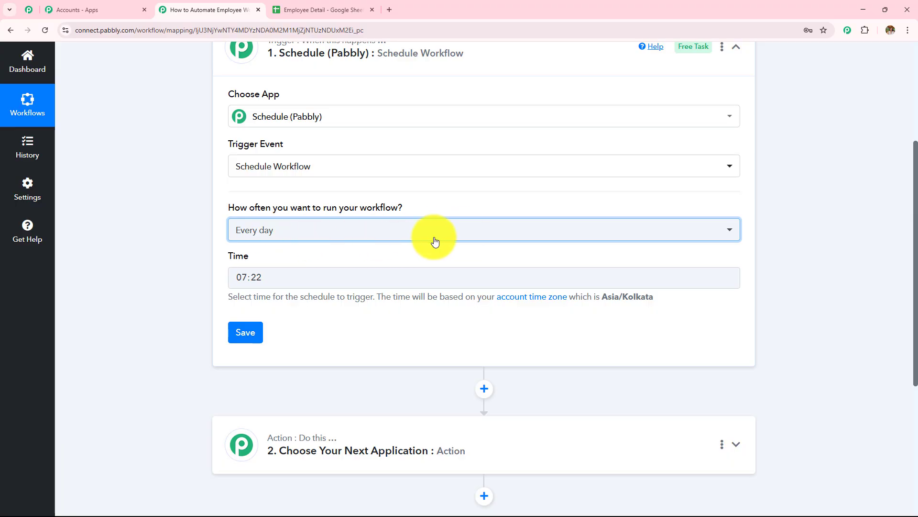
{"action": "left_click", "coordinate": [318, 282]}
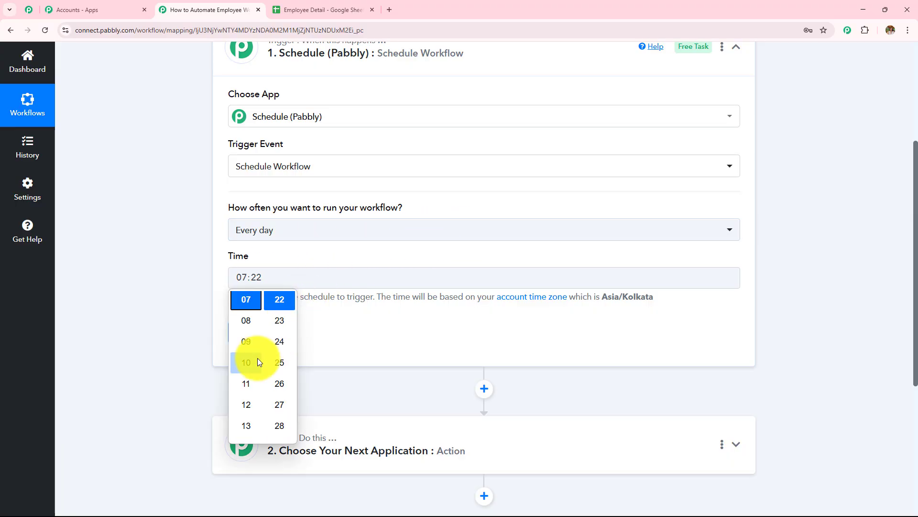
{"action": "scroll", "coordinate": [254, 382], "scroll_direction": "down", "scroll_amount": 1}
{"action": "left_click", "coordinate": [247, 412]}
{"action": "left_click", "coordinate": [248, 390]}
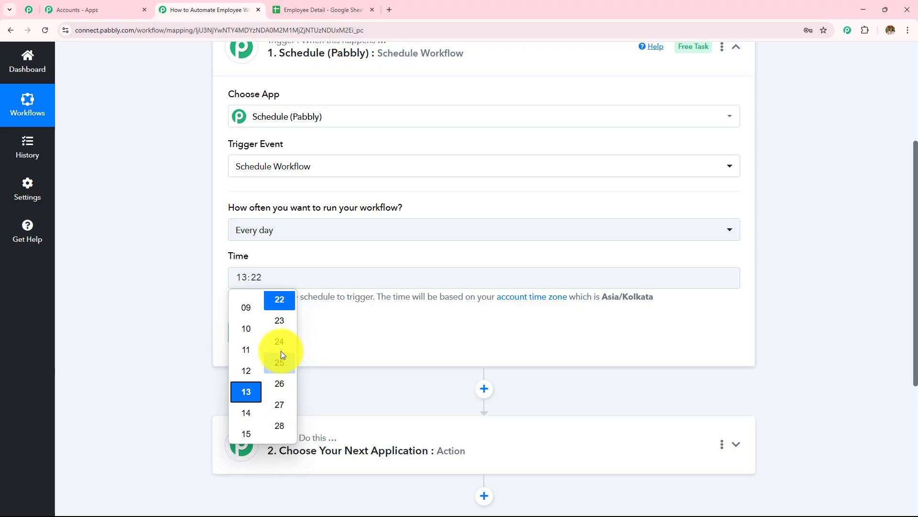
{"action": "scroll", "coordinate": [280, 354], "scroll_direction": "down", "scroll_amount": 3}
{"action": "left_click", "coordinate": [279, 370]}
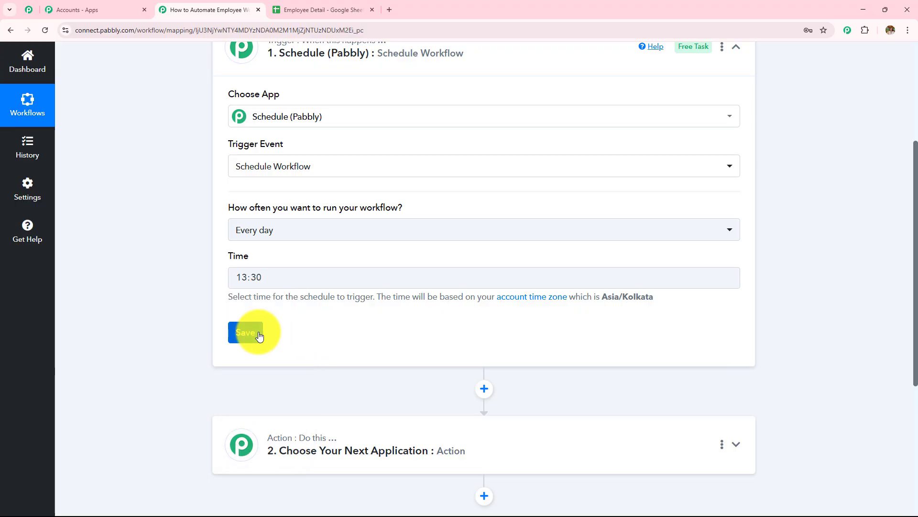
{"action": "left_click", "coordinate": [245, 330]}
Examine the frequency, UTC time and local time values in the schedule trigger's saved response.
{"action": "scroll", "coordinate": [451, 255], "scroll_direction": "down", "scroll_amount": 3}
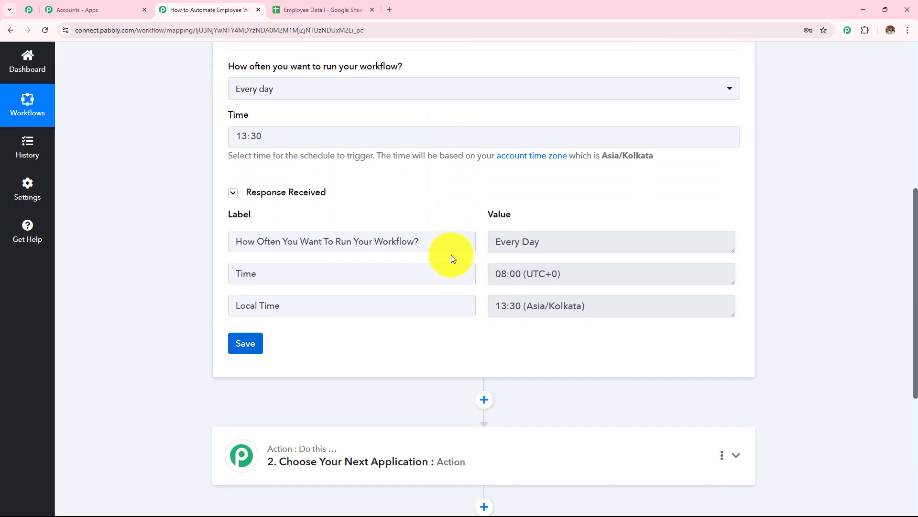
{"action": "left_click_drag", "start_coordinate": [435, 239], "coordinate": [176, 232]}
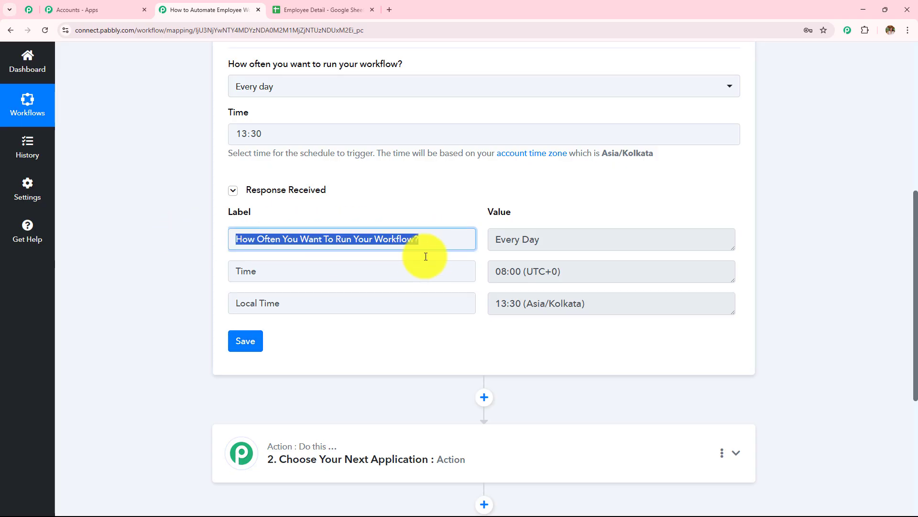
{"action": "key", "text": "Tab"}
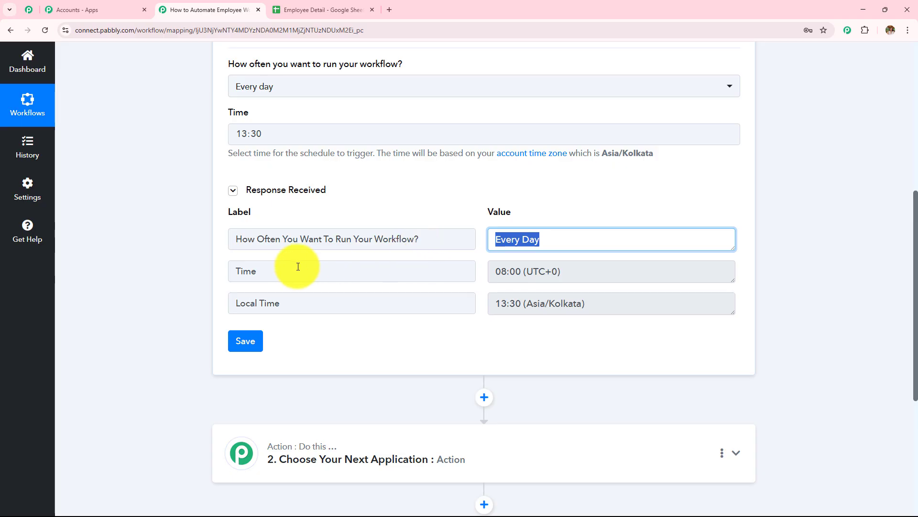
{"action": "key", "text": "Tab"}
{"action": "key", "text": "Tab"}
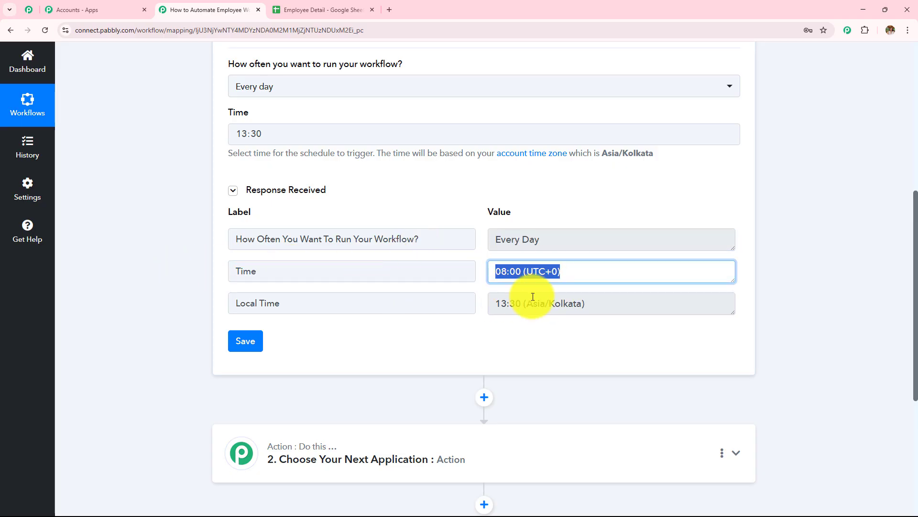
{"action": "key", "text": "Tab"}
{"action": "key", "text": "Tab"}
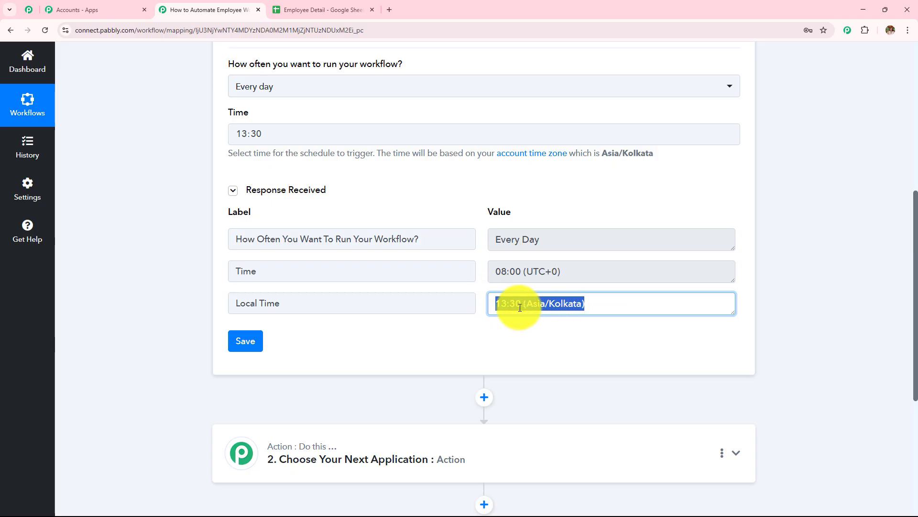
{"action": "scroll", "coordinate": [522, 319], "scroll_direction": "up", "scroll_amount": 4}
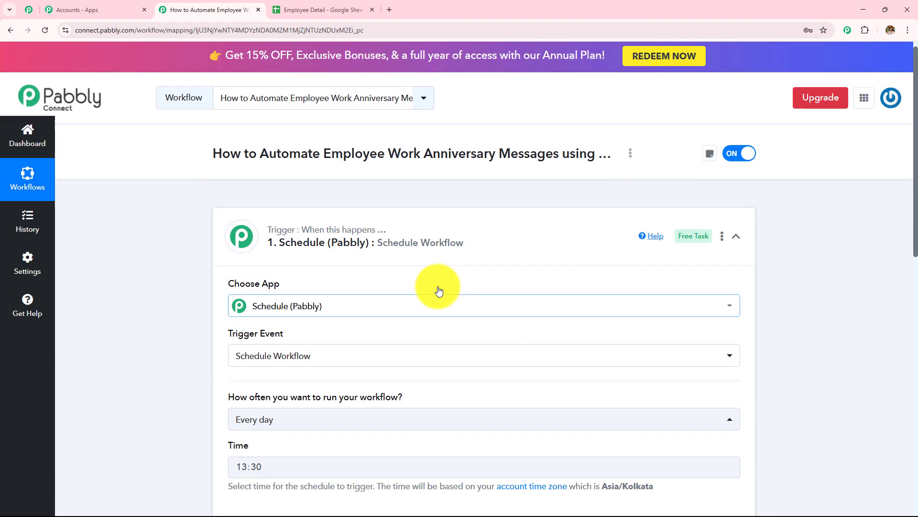
Set the second step's app to Date/Time Formatter (Pabbly) with the action event Current Date, and connect it.
{"action": "scroll", "coordinate": [436, 287], "scroll_direction": "down", "scroll_amount": 8}
{"action": "scroll", "coordinate": [421, 318], "scroll_direction": "down", "scroll_amount": 4}
{"action": "left_click", "coordinate": [421, 225]}
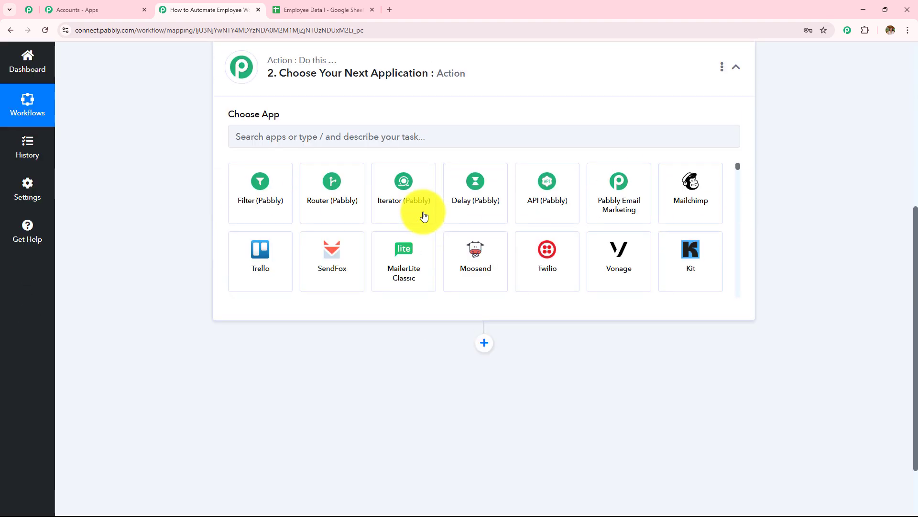
{"action": "left_click", "coordinate": [346, 252]}
{"action": "type", "text": "date"}
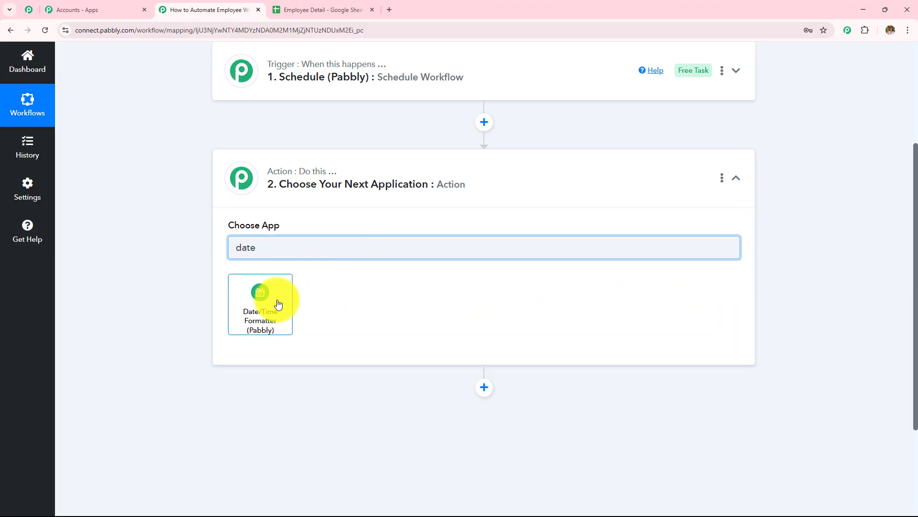
{"action": "left_click", "coordinate": [264, 307]}
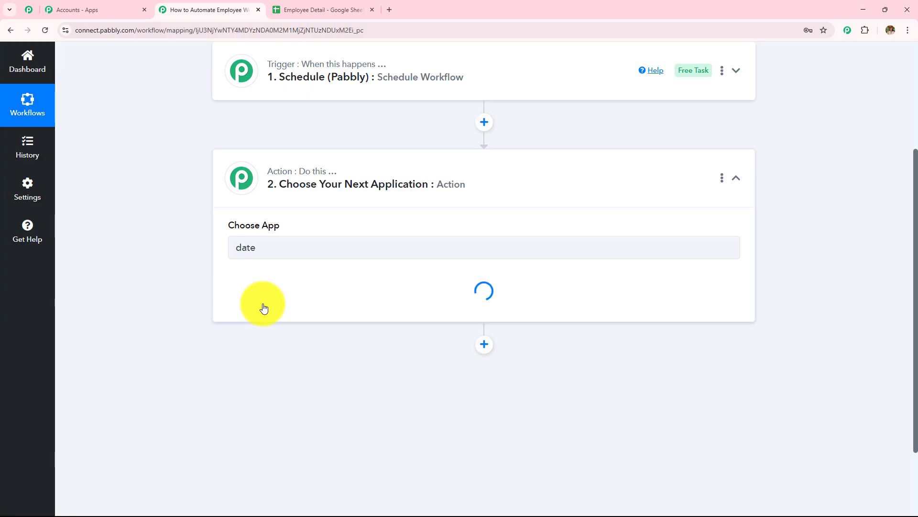
{"action": "left_click", "coordinate": [263, 299]}
{"action": "scroll", "coordinate": [318, 365], "scroll_direction": "down", "scroll_amount": 2}
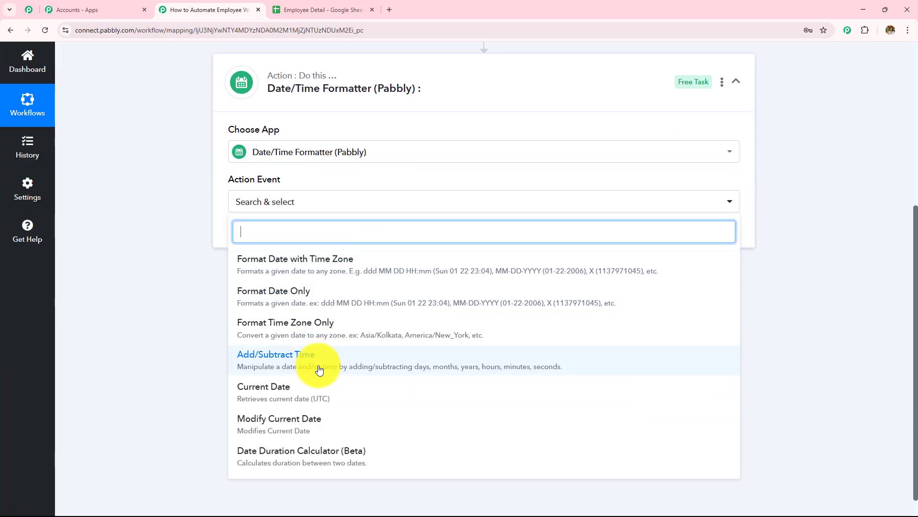
{"action": "left_click", "coordinate": [313, 397]}
{"action": "left_click", "coordinate": [253, 238]}
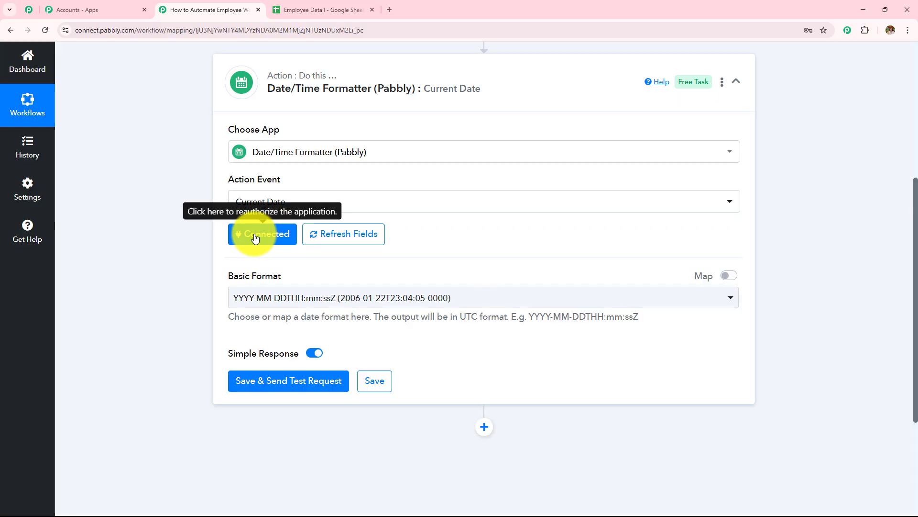
Set the current date's basic format to DD-MM-YYYY (22-01-2006), checking it against the joining date and year columns of the Employee Detail spreadsheet.
{"action": "left_click", "coordinate": [329, 307]}
{"action": "left_click", "coordinate": [324, 9]}
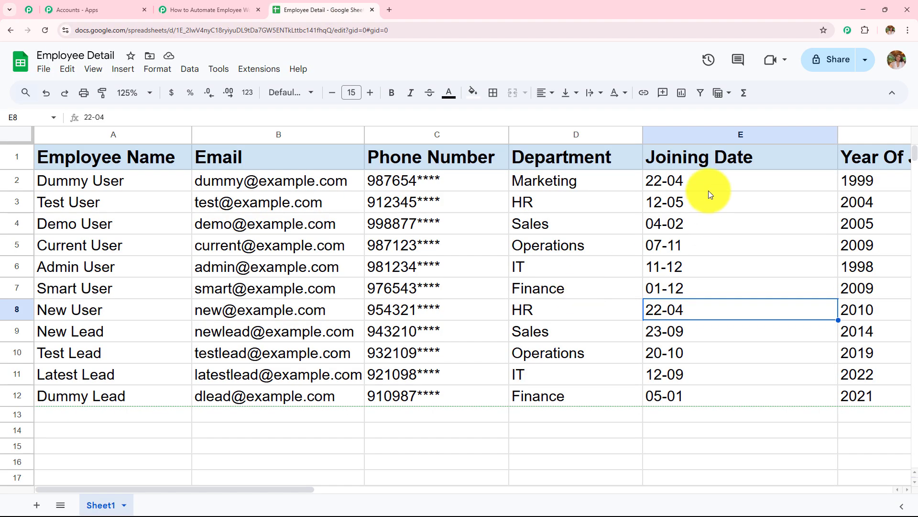
{"action": "left_click_drag", "start_coordinate": [286, 488], "coordinate": [342, 488]}
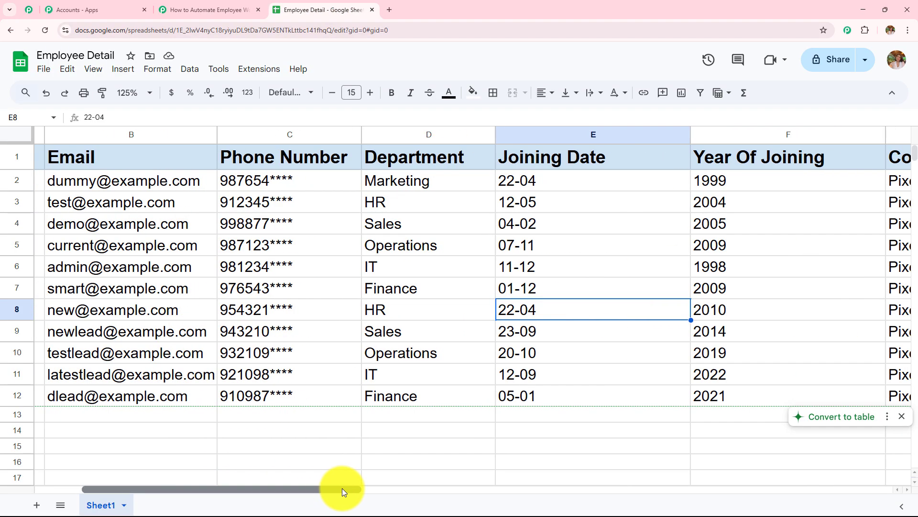
{"action": "left_click", "coordinate": [210, 10]}
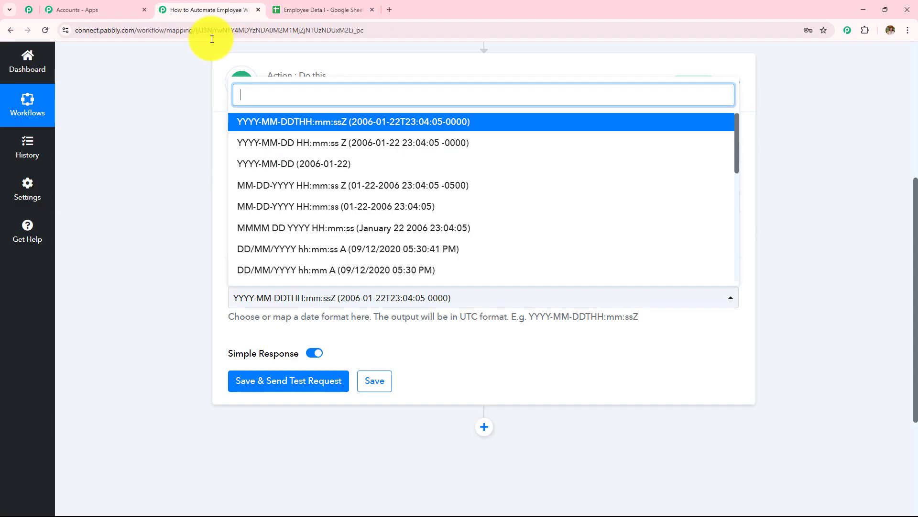
{"action": "scroll", "coordinate": [373, 275], "scroll_direction": "down", "scroll_amount": 2}
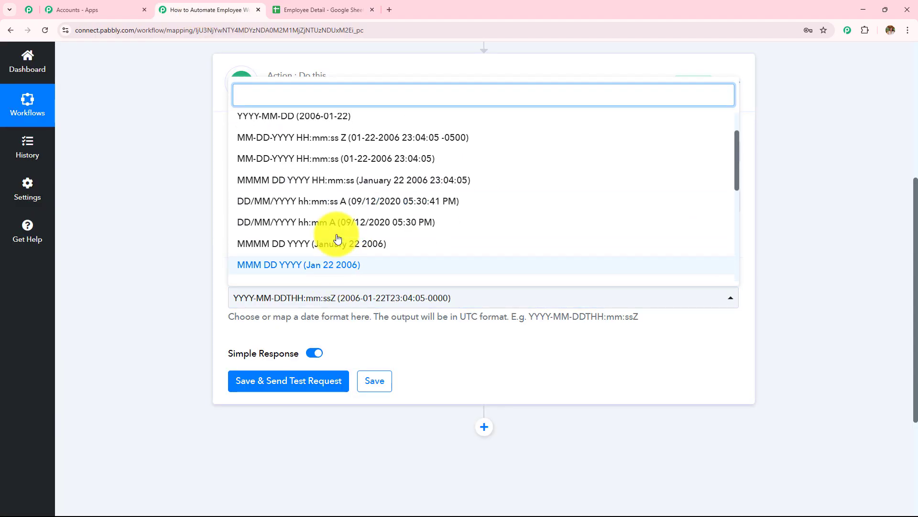
{"action": "left_click", "coordinate": [320, 9]}
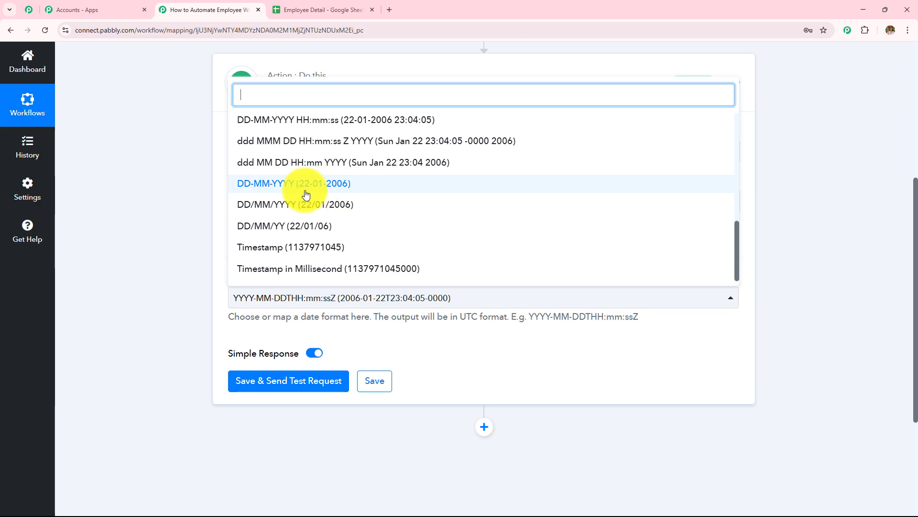
{"action": "left_click", "coordinate": [358, 189]}
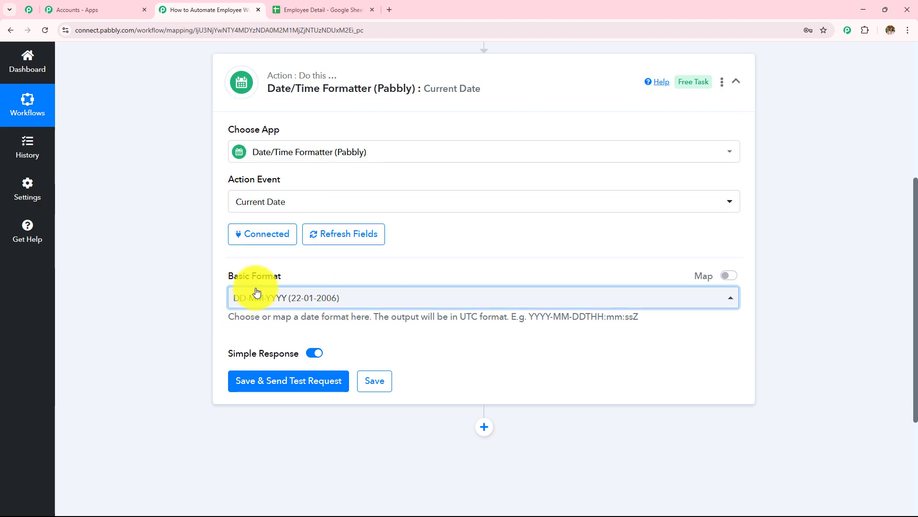
{"action": "left_click", "coordinate": [318, 7]}
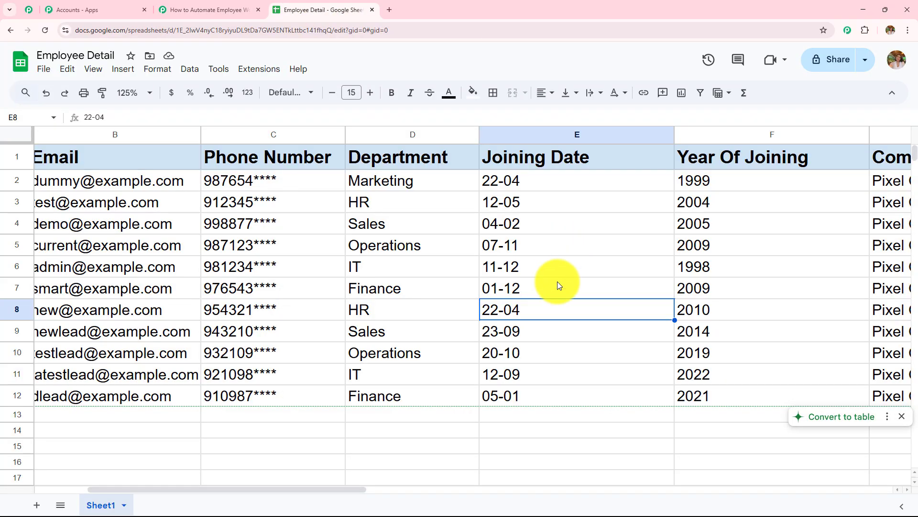
{"action": "left_click", "coordinate": [222, 8]}
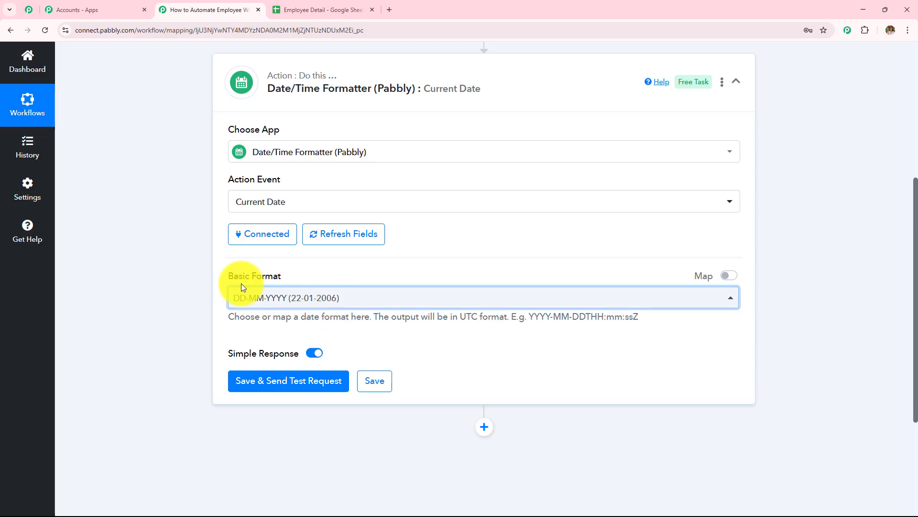
Save the Current Date step with a test request and check the date in its response.
{"action": "left_click_drag", "start_coordinate": [230, 280], "coordinate": [346, 278]}
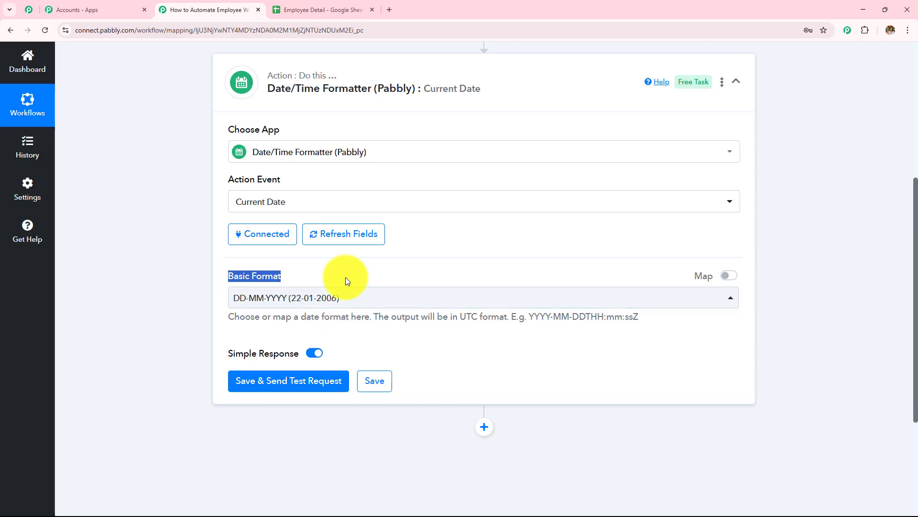
{"action": "left_click", "coordinate": [301, 381]}
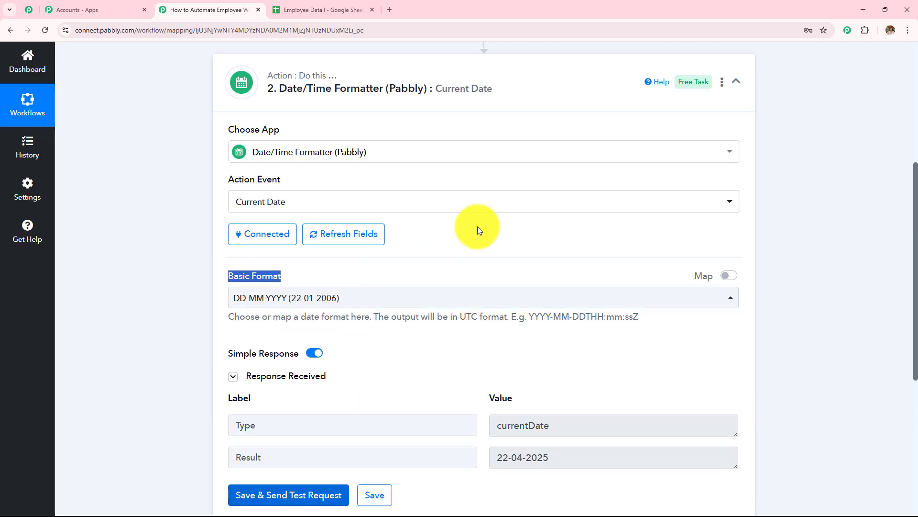
{"action": "scroll", "coordinate": [477, 226], "scroll_direction": "down", "scroll_amount": 3}
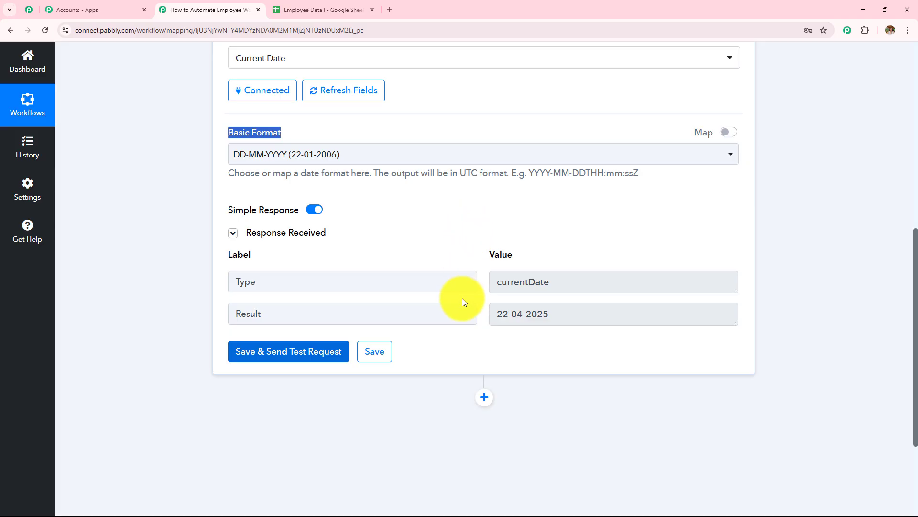
{"action": "double_click", "coordinate": [334, 314]}
{"action": "left_click_drag", "start_coordinate": [574, 313], "coordinate": [408, 313]}
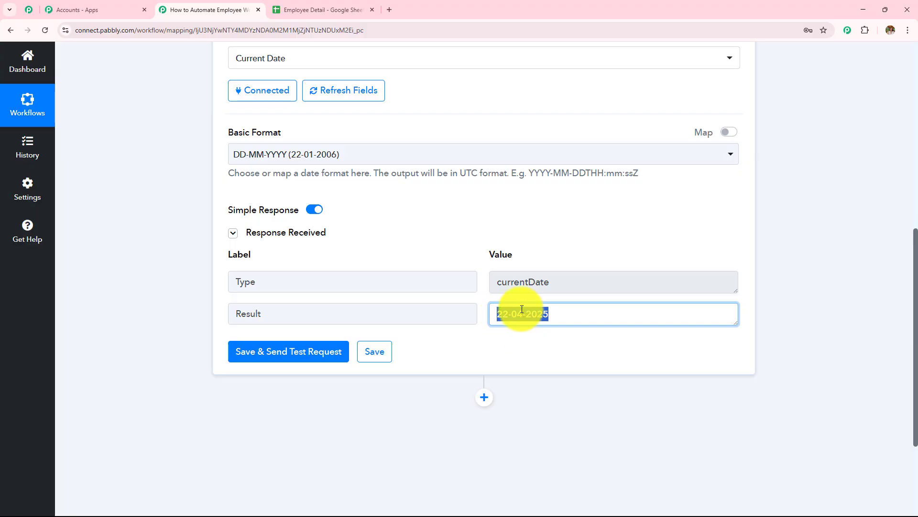
Add a Text Formatter (Pabbly) action after the Current Date step with the action event Split Text, and connect it.
{"action": "left_click", "coordinate": [484, 398]}
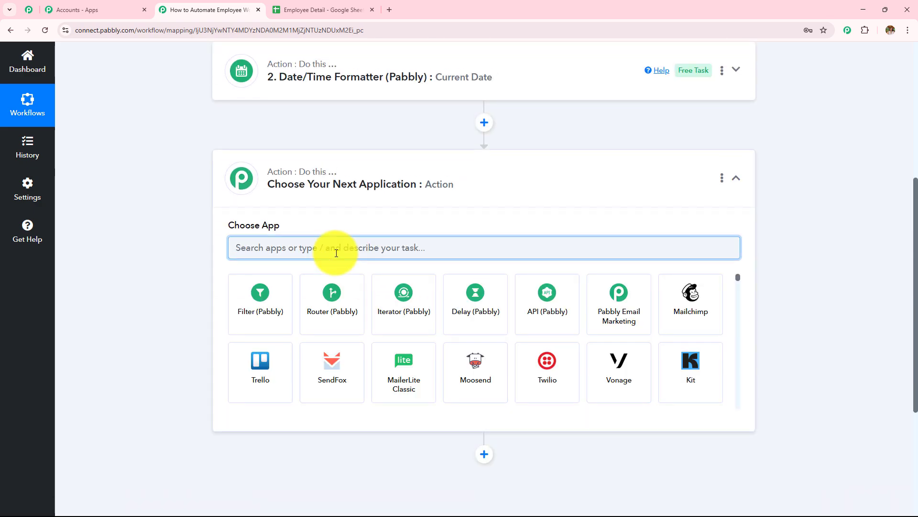
{"action": "type", "text": "Text"}
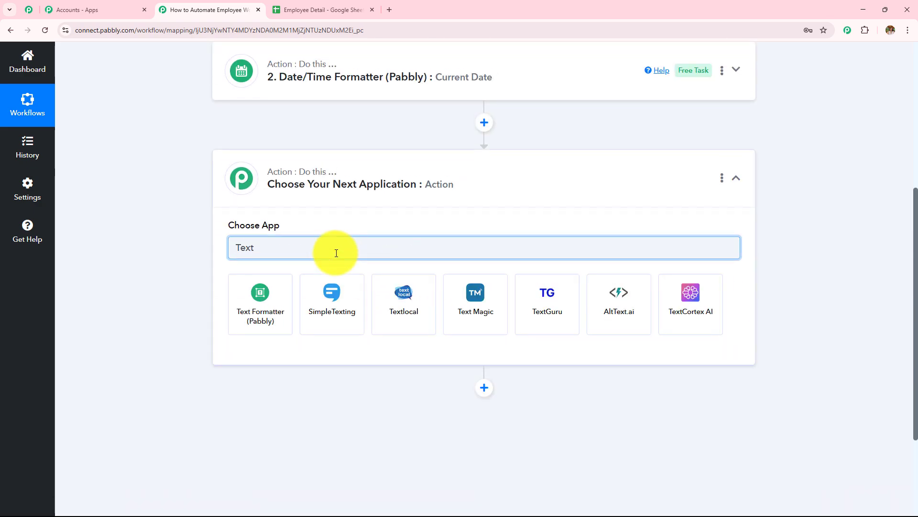
{"action": "left_click", "coordinate": [261, 312]}
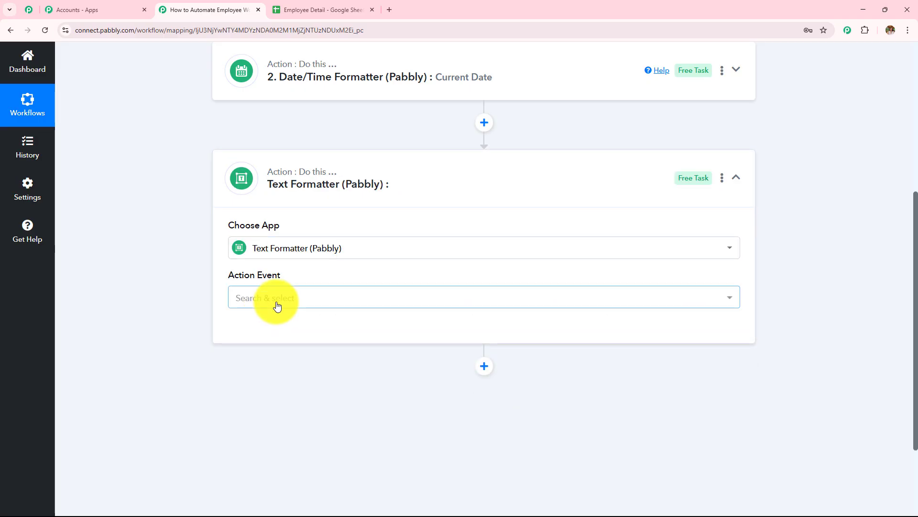
{"action": "left_click", "coordinate": [277, 305]}
{"action": "left_click", "coordinate": [297, 250]}
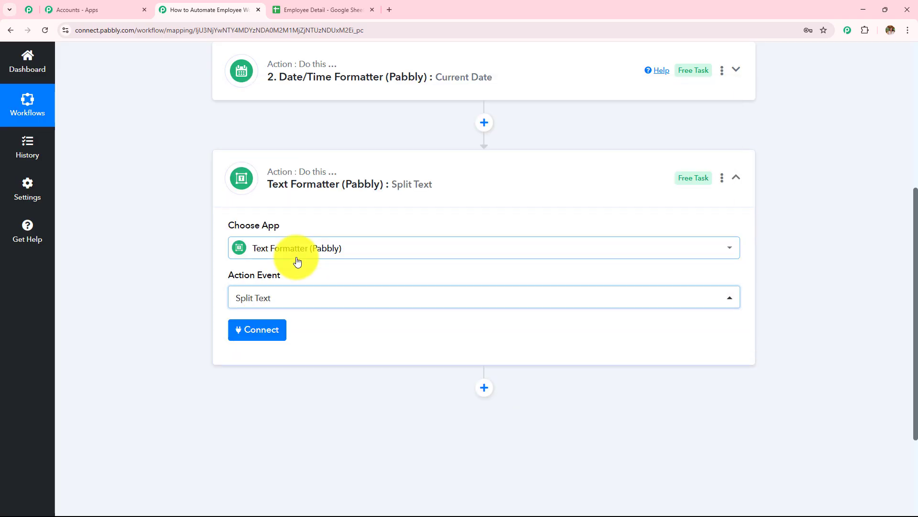
{"action": "left_click", "coordinate": [270, 334]}
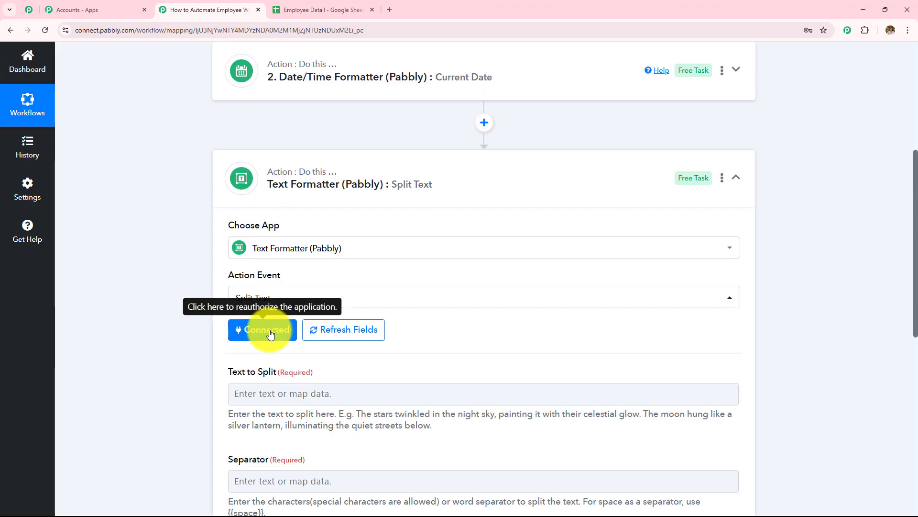
Review the Split Text step's Text to Split, Separator and Segment Index fields, and return to the Date/Time Formatter step above.
{"action": "scroll", "coordinate": [297, 224], "scroll_direction": "down", "scroll_amount": 3}
{"action": "left_click_drag", "start_coordinate": [226, 229], "coordinate": [369, 233]}
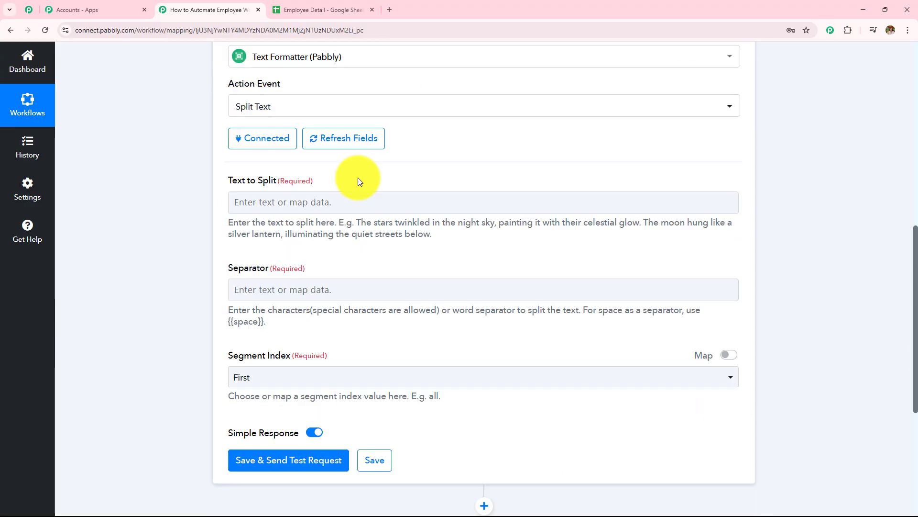
{"action": "scroll", "coordinate": [401, 244], "scroll_direction": "up", "scroll_amount": 1}
{"action": "scroll", "coordinate": [401, 243], "scroll_direction": "up", "scroll_amount": 4}
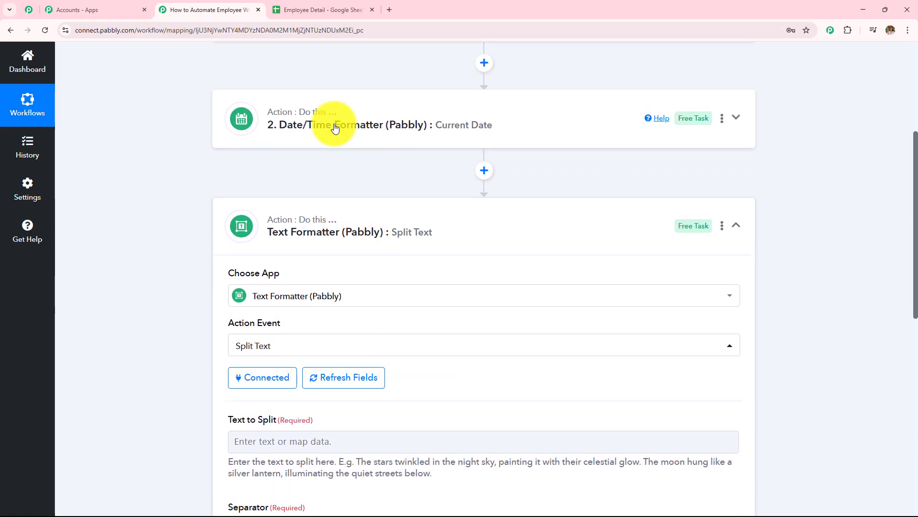
Recheck the date result in the response of the Current Date step.
{"action": "left_click", "coordinate": [466, 118]}
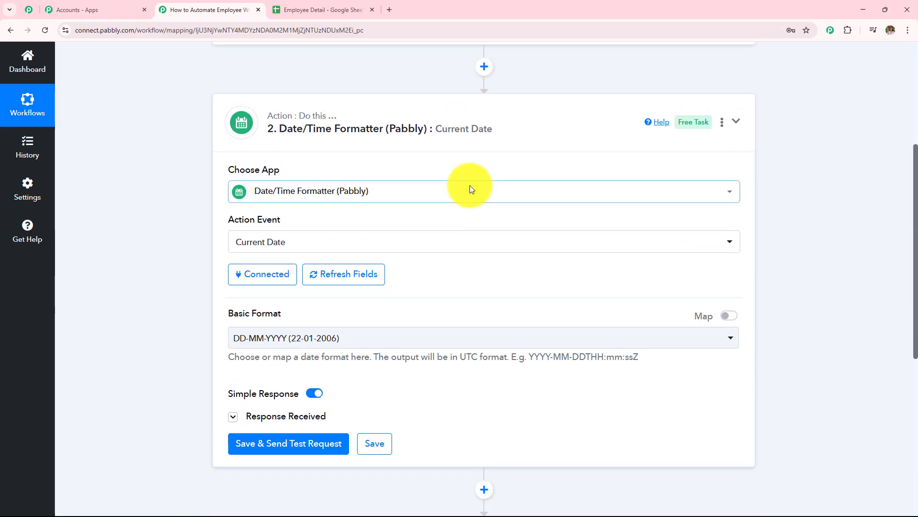
{"action": "scroll", "coordinate": [469, 185], "scroll_direction": "down", "scroll_amount": 3}
{"action": "left_click", "coordinate": [323, 280]}
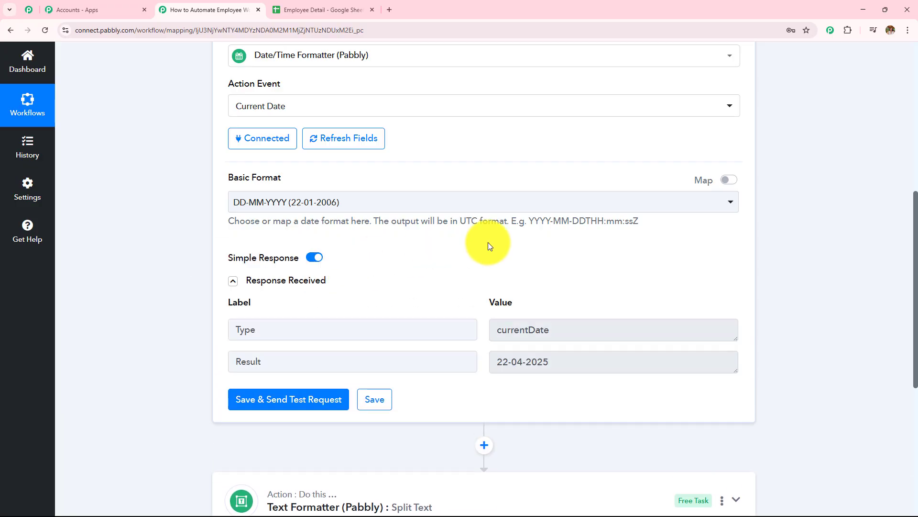
{"action": "scroll", "coordinate": [488, 242], "scroll_direction": "down", "scroll_amount": 2}
{"action": "left_click_drag", "start_coordinate": [550, 267], "coordinate": [490, 265]}
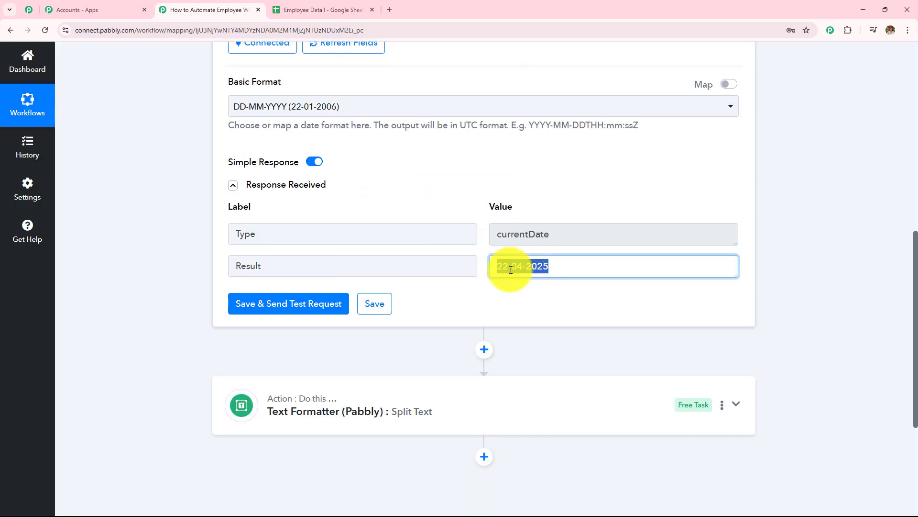
In the Split Text step, map the Current Date result as the text to split and set the separator to "-".
{"action": "left_click", "coordinate": [401, 407]}
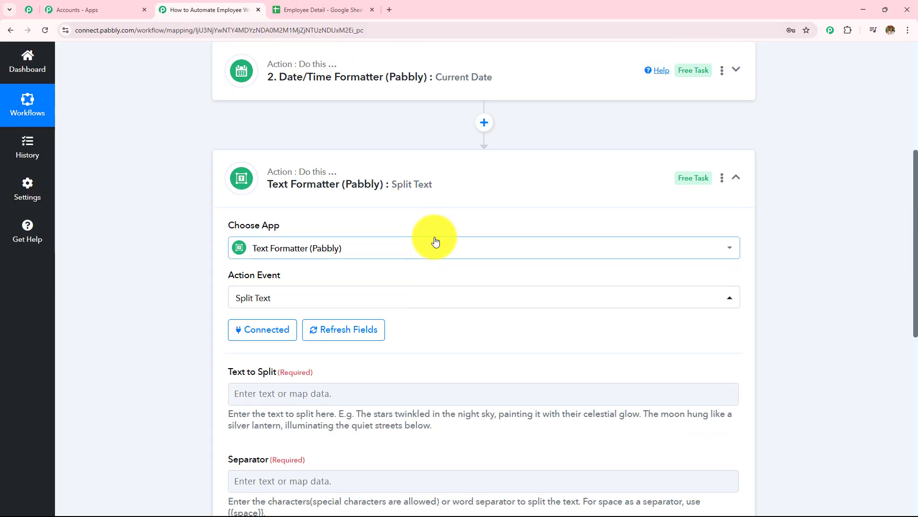
{"action": "left_click", "coordinate": [337, 295]}
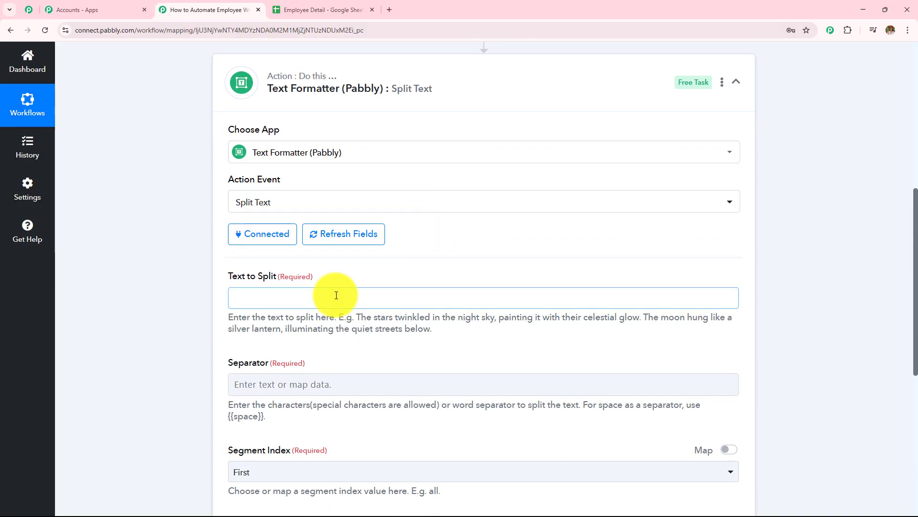
{"action": "scroll", "coordinate": [379, 186], "scroll_direction": "down", "scroll_amount": 3}
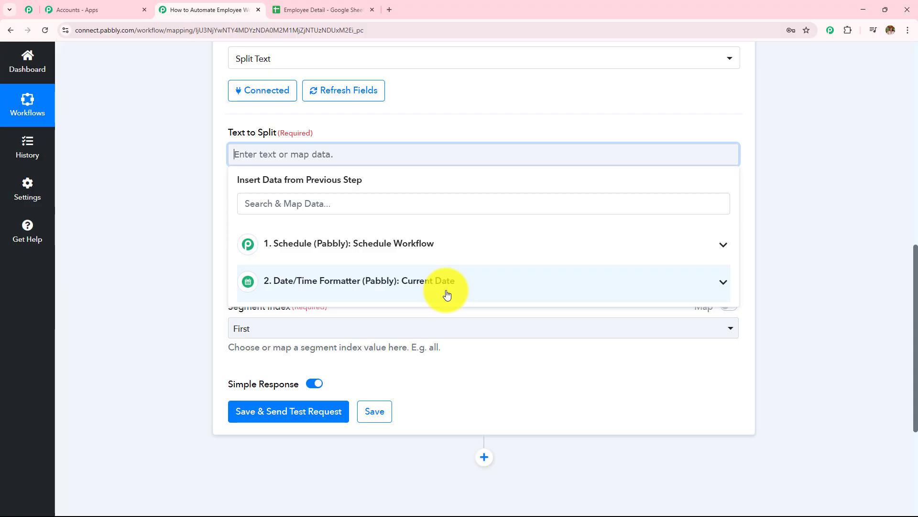
{"action": "left_click", "coordinate": [510, 287]}
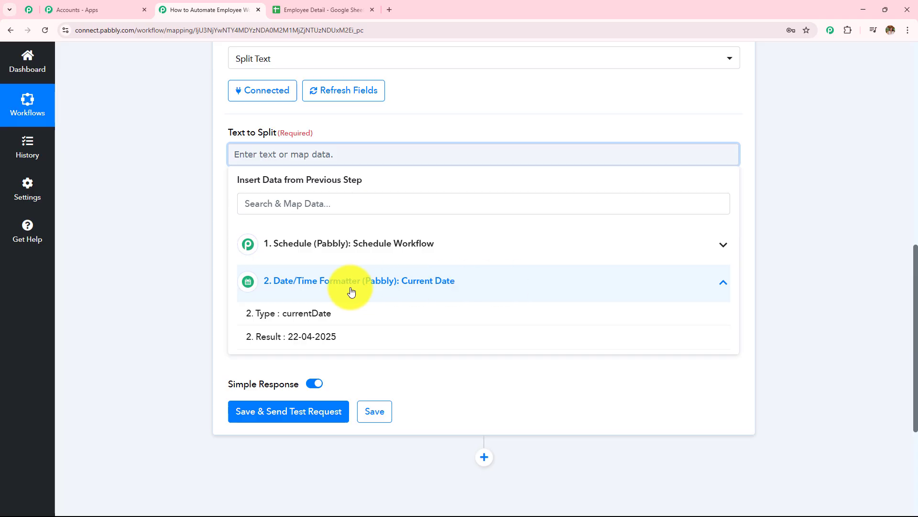
{"action": "left_click", "coordinate": [323, 339]}
{"action": "left_click", "coordinate": [159, 213]}
{"action": "left_click", "coordinate": [311, 248]}
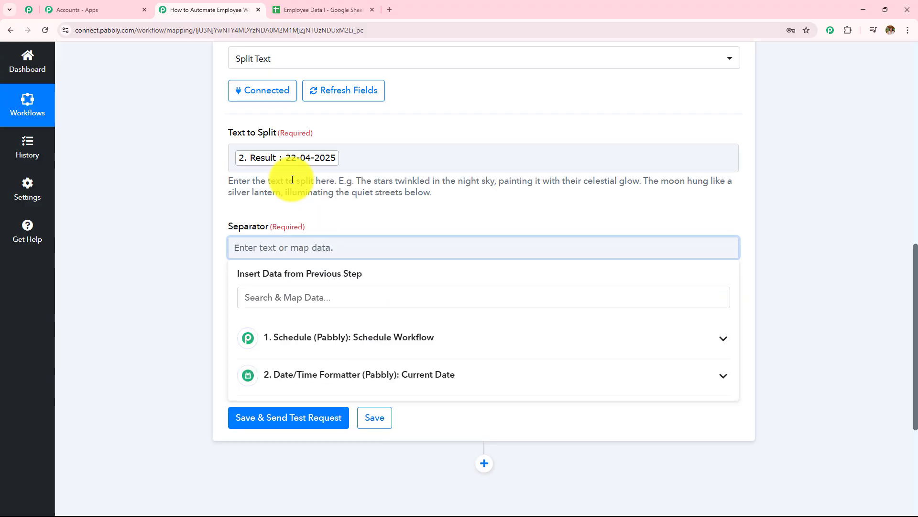
{"action": "type", "text": "-"}
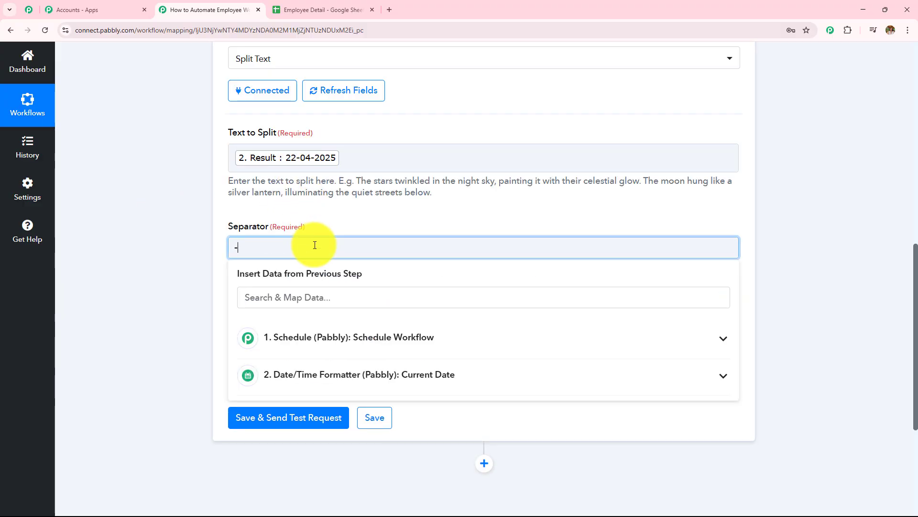
{"action": "left_click", "coordinate": [177, 239]}
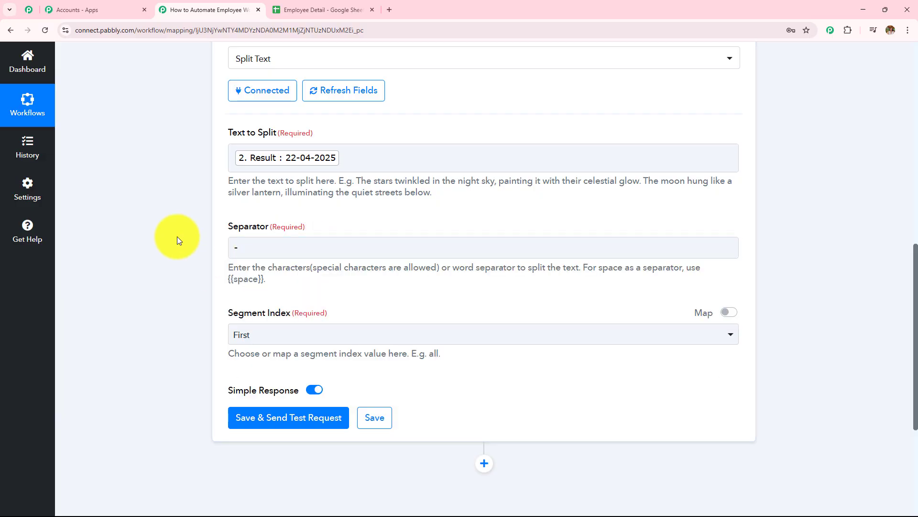
Set the Segment Index to All and save the Split Text step with a test request.
{"action": "left_click", "coordinate": [288, 335]}
{"action": "scroll", "coordinate": [304, 247], "scroll_direction": "down", "scroll_amount": 4}
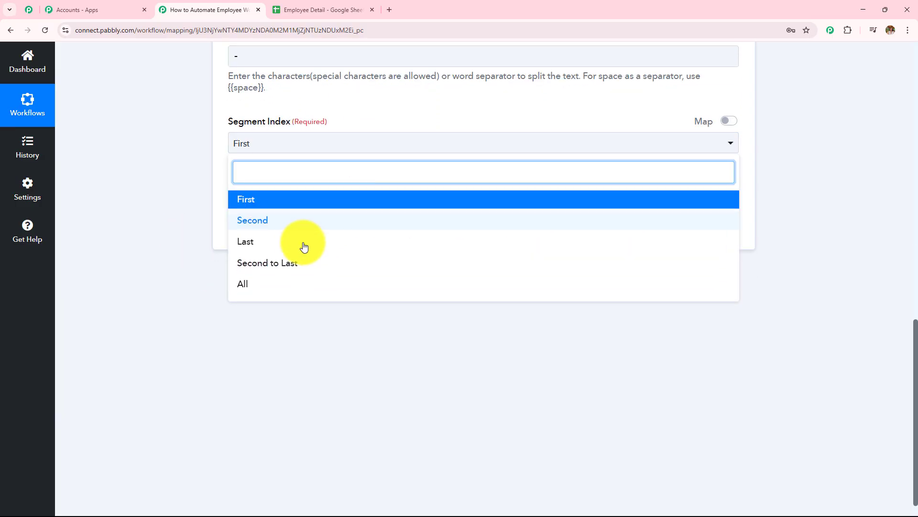
{"action": "left_click", "coordinate": [255, 287]}
{"action": "left_click", "coordinate": [254, 228]}
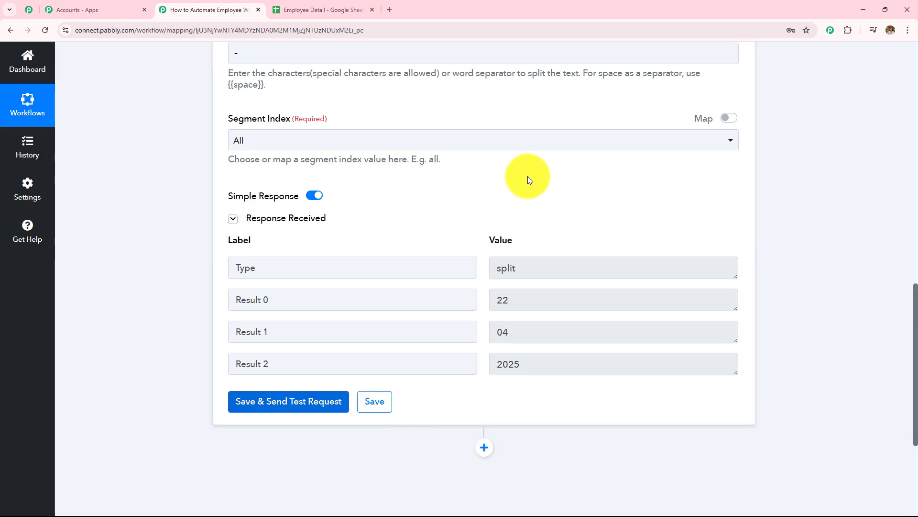
Check the separate day, month and year values in the Split Text response, and collapse the step.
{"action": "scroll", "coordinate": [529, 178], "scroll_direction": "down", "scroll_amount": 2}
{"action": "left_click", "coordinate": [531, 197]}
{"action": "left_click", "coordinate": [493, 241]}
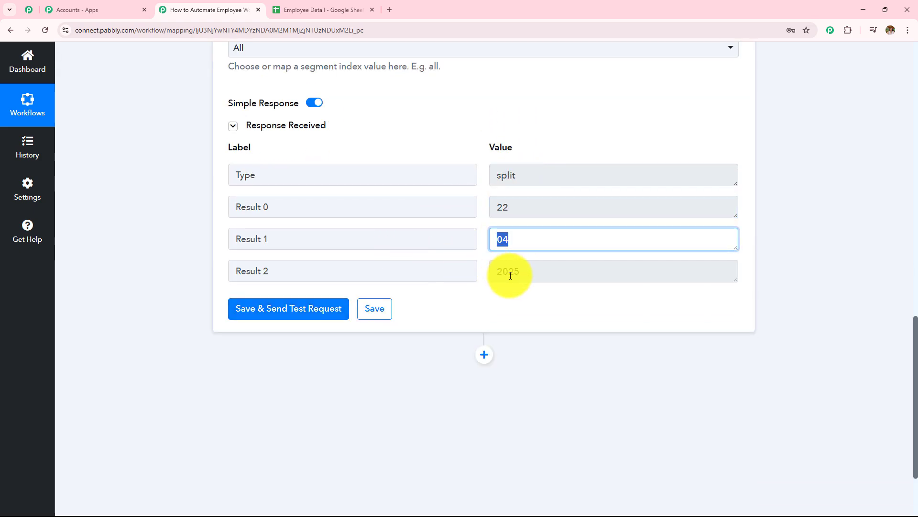
{"action": "left_click", "coordinate": [507, 273]}
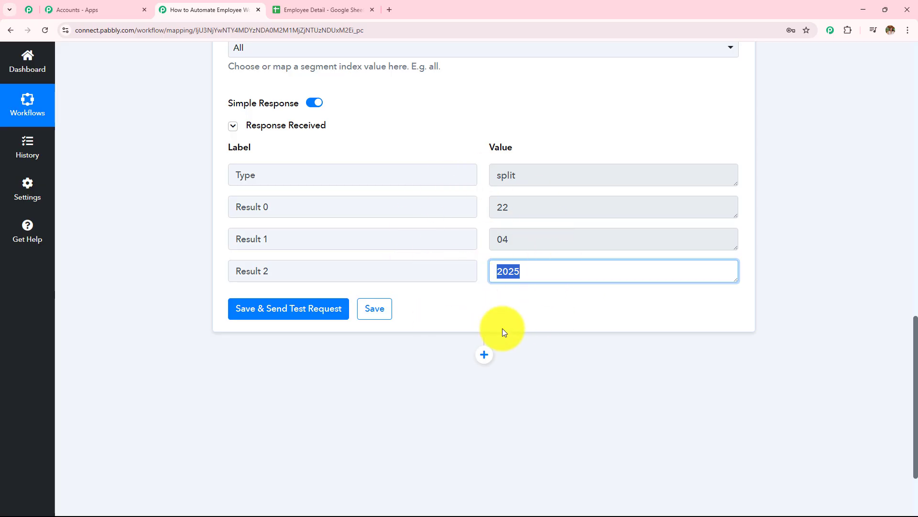
{"action": "scroll", "coordinate": [502, 328], "scroll_direction": "up", "scroll_amount": 12}
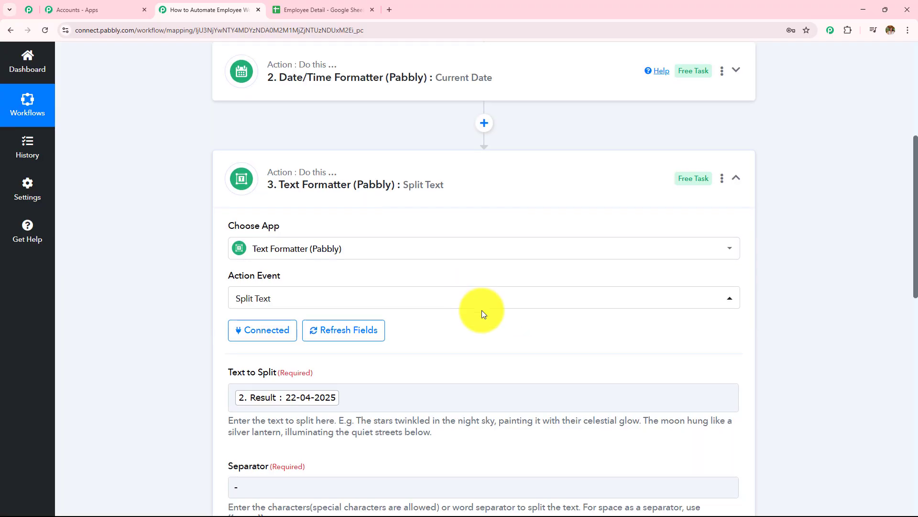
{"action": "left_click", "coordinate": [432, 328]}
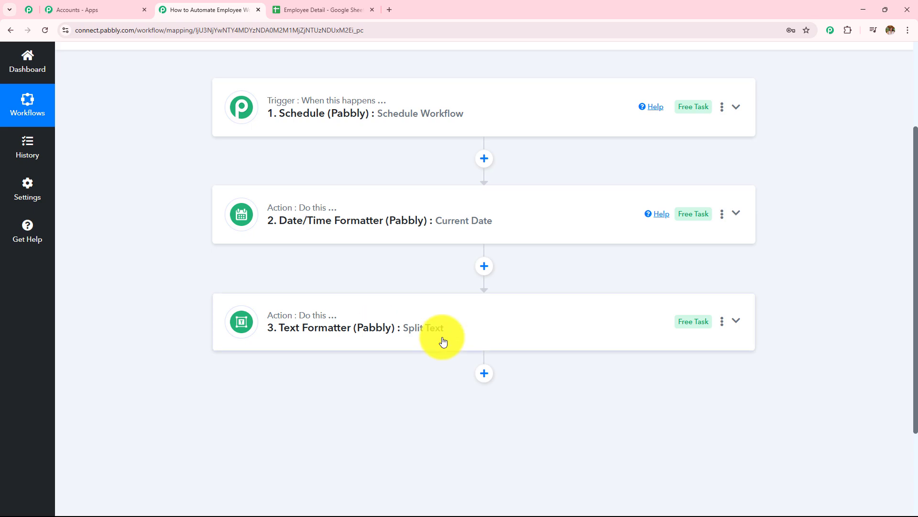
Compare the Joining Date and Year Of Joining columns in the Employee Detail spreadsheet, and return to the Pabbly Connect workflow.
{"action": "left_click", "coordinate": [358, 12]}
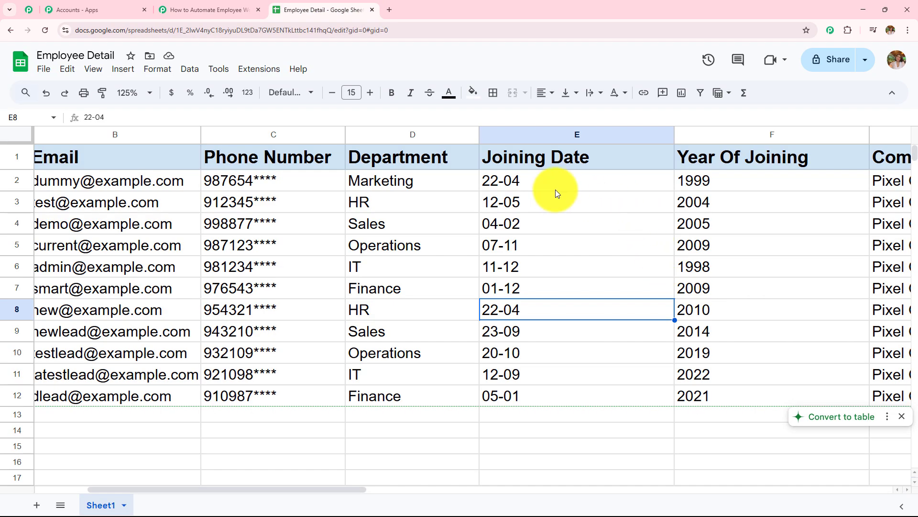
{"action": "left_click", "coordinate": [568, 180]}
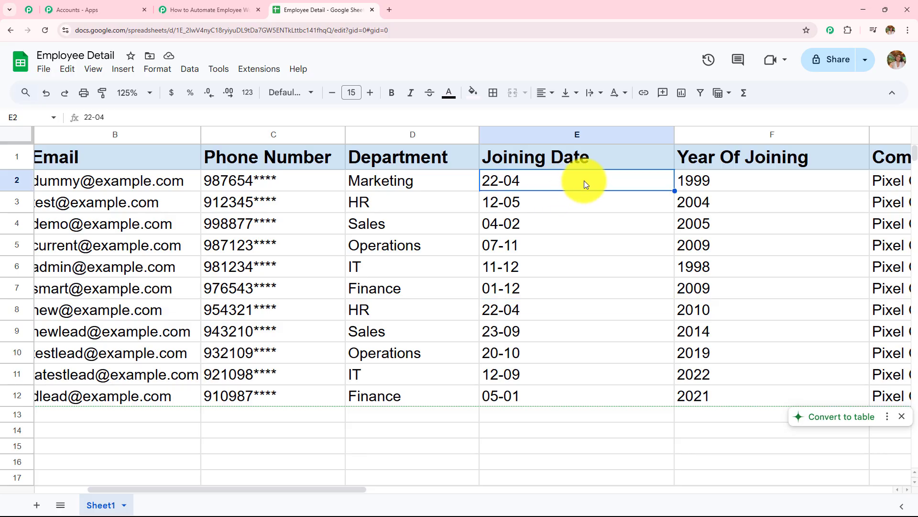
{"action": "left_click", "coordinate": [751, 188]}
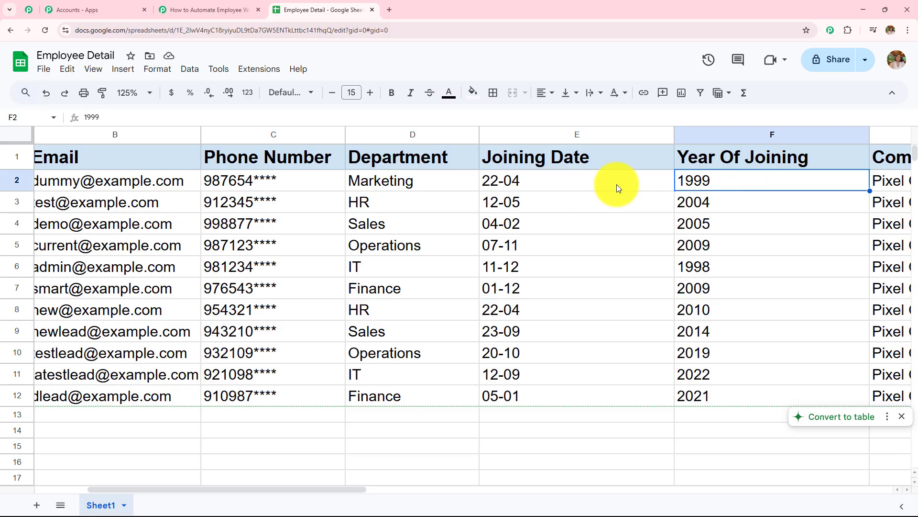
{"action": "left_click", "coordinate": [592, 186]}
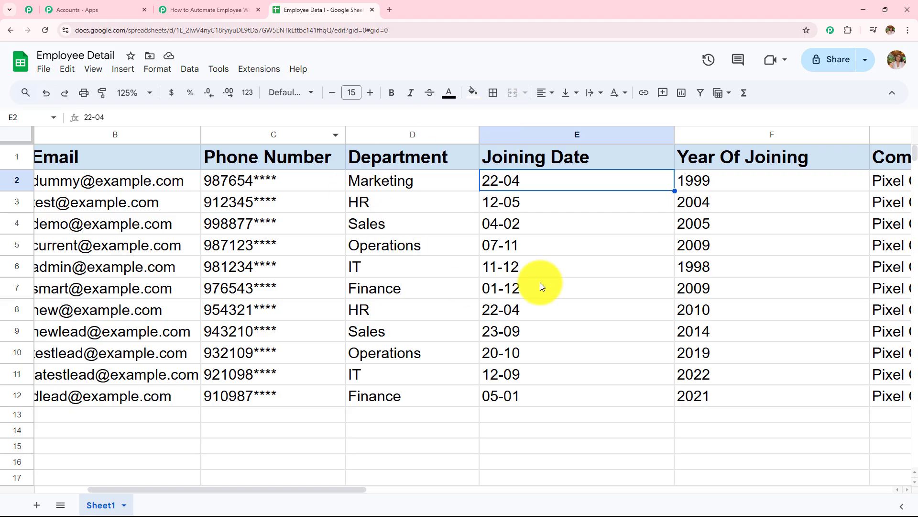
{"action": "left_click", "coordinate": [210, 10]}
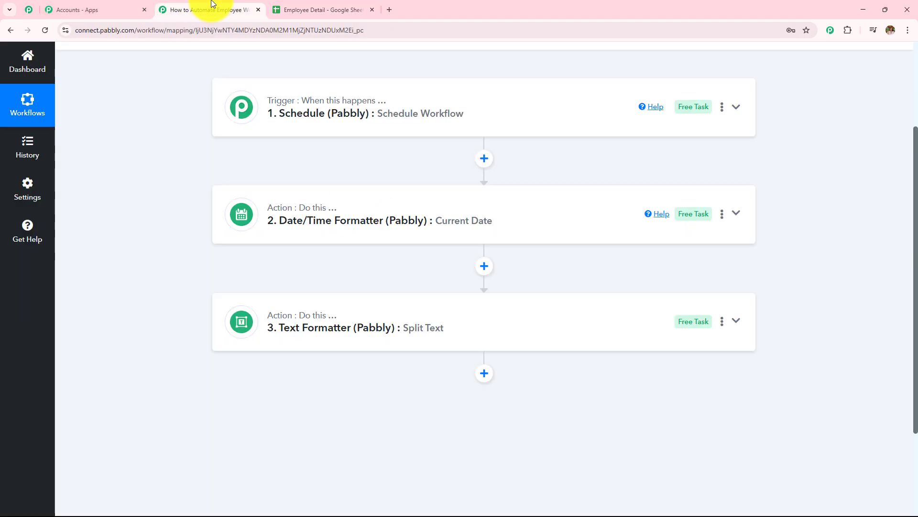
Add a Google Sheets action after the Split Text step with the action event Lookup Spreadsheet Rows V2.
{"action": "left_click", "coordinate": [482, 377]}
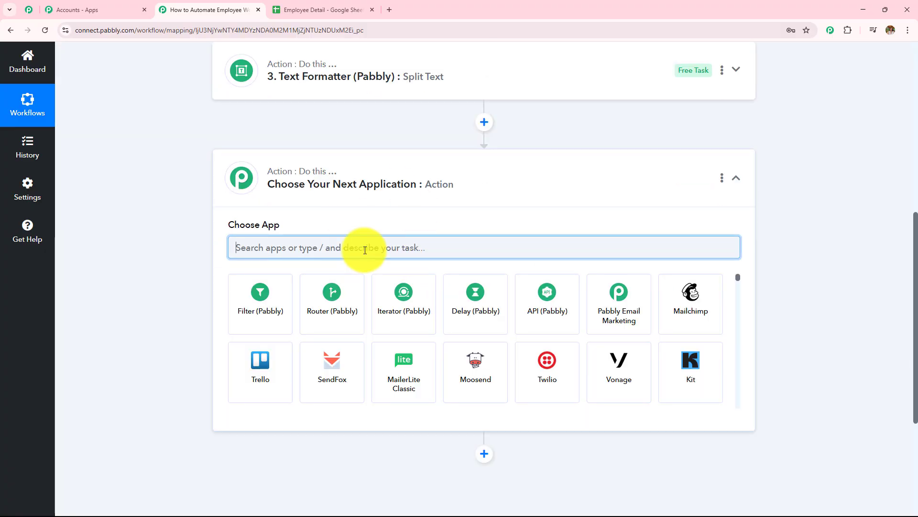
{"action": "type", "text": "Googl"}
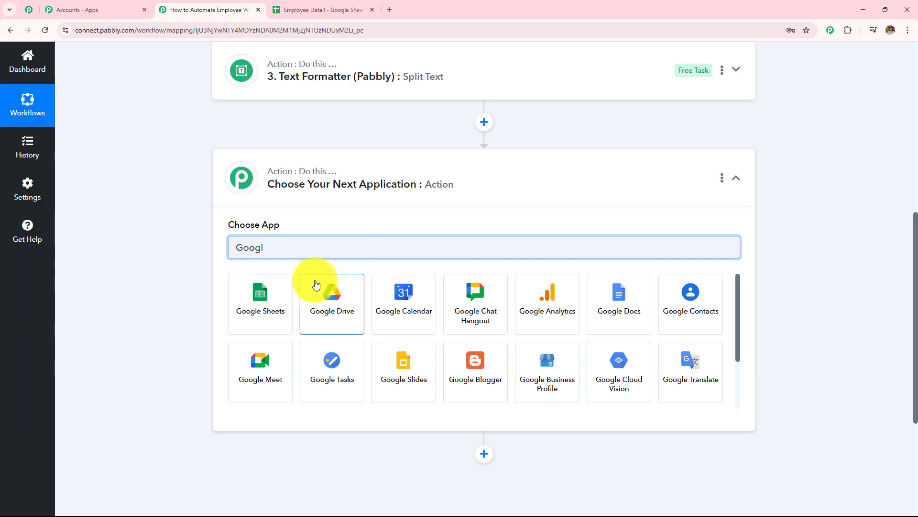
{"action": "left_click", "coordinate": [316, 285]}
{"action": "left_click", "coordinate": [328, 297]}
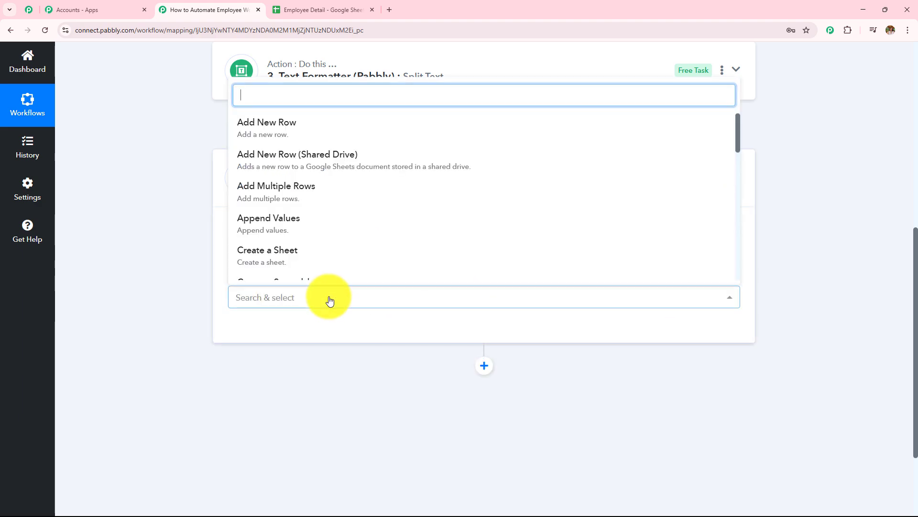
{"action": "type", "text": "look"}
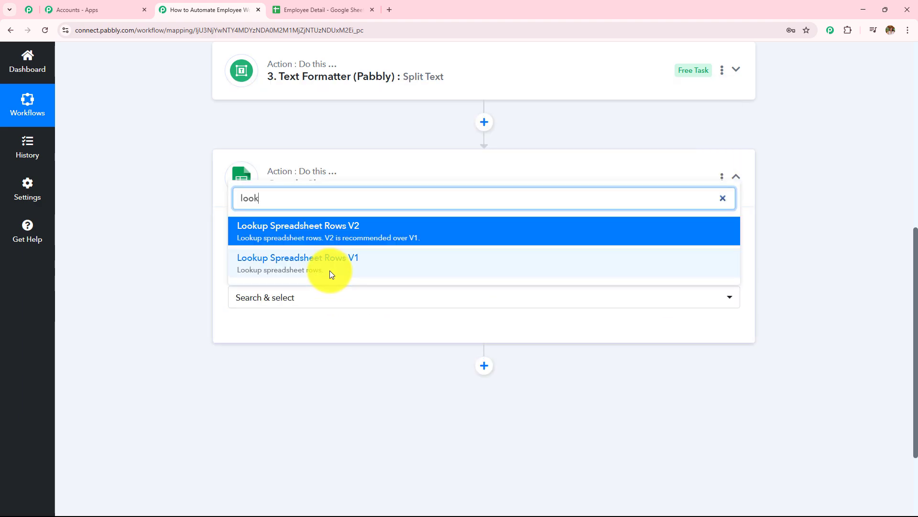
{"action": "left_click", "coordinate": [339, 234]}
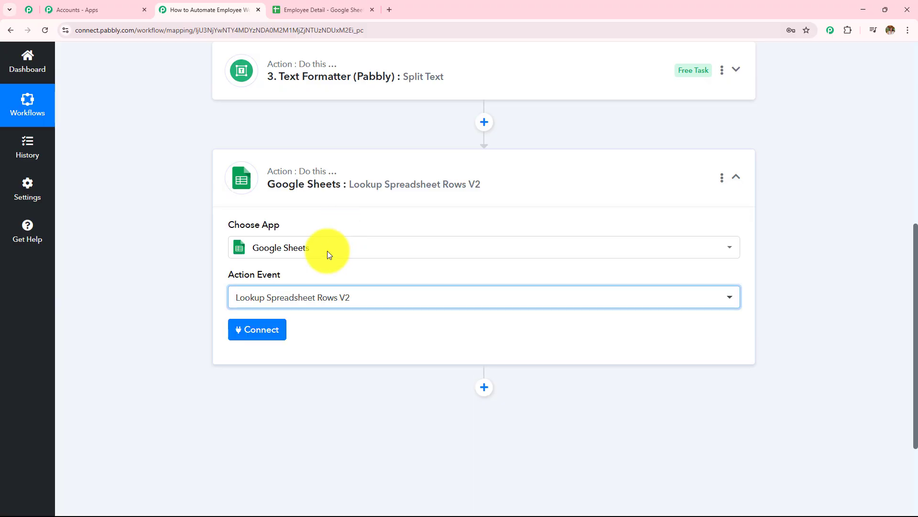
Create a new Google Sheets connection by signing in with the Google account and allowing Pabbly Connect Sheets access.
{"action": "left_click", "coordinate": [284, 329]}
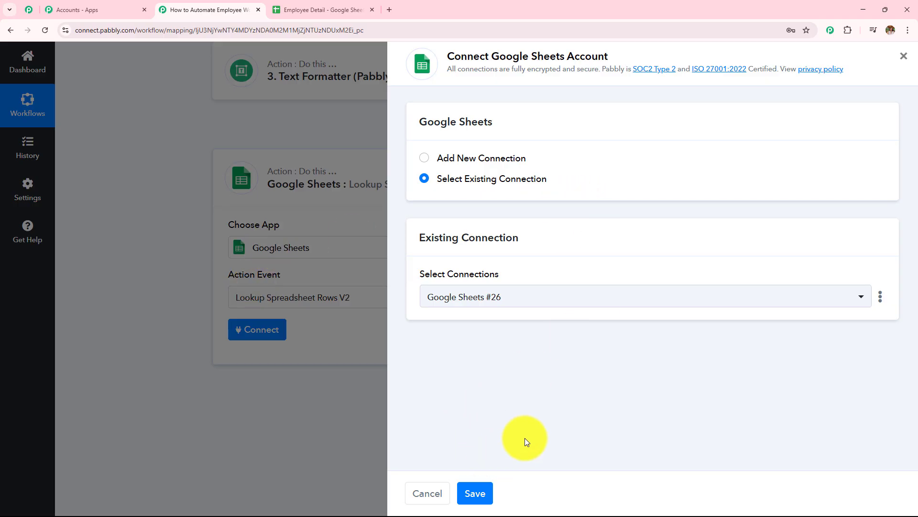
{"action": "left_click", "coordinate": [424, 159]}
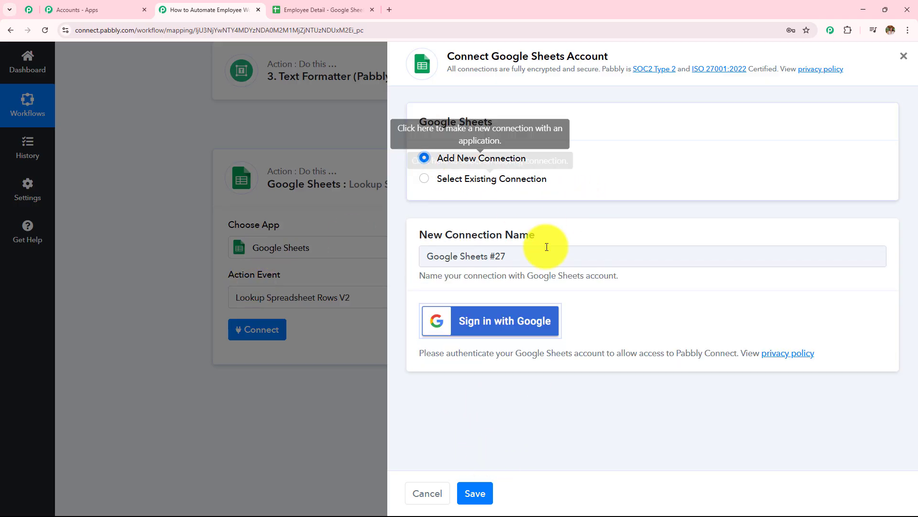
{"action": "left_click", "coordinate": [499, 326]}
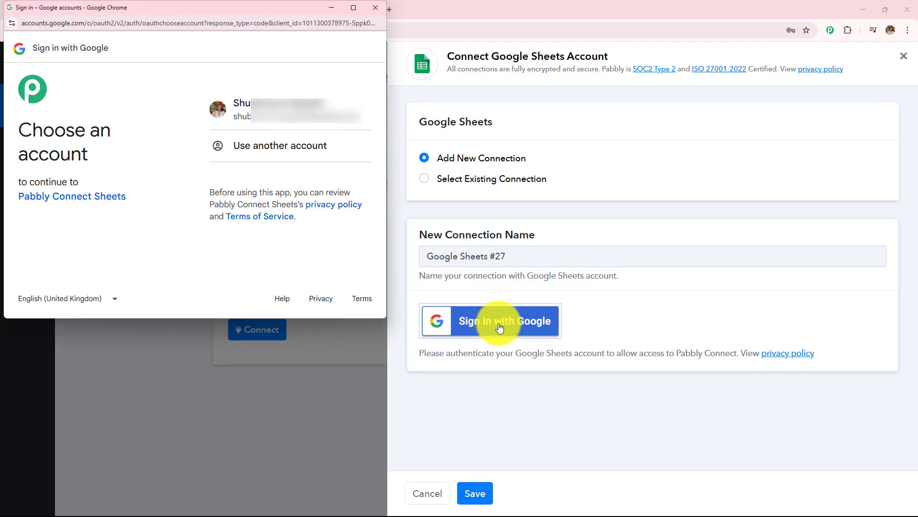
{"action": "left_click", "coordinate": [365, 106]}
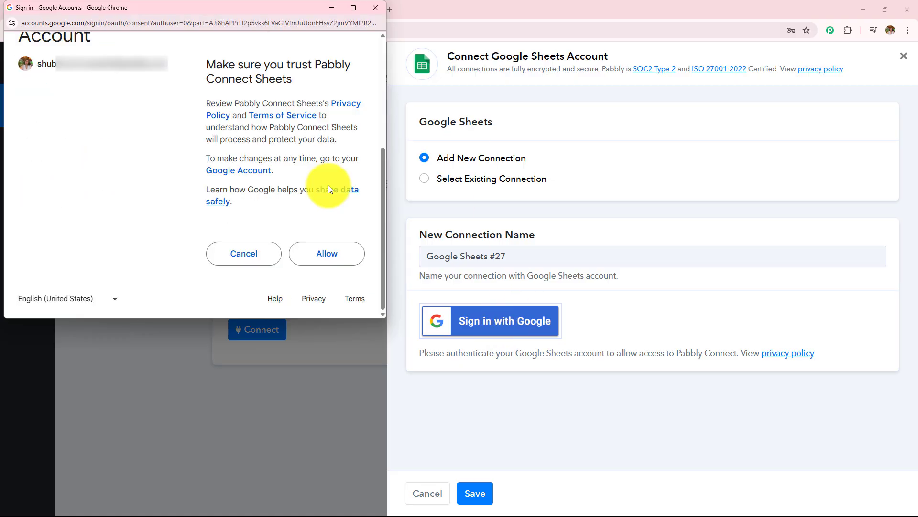
{"action": "left_click", "coordinate": [332, 255]}
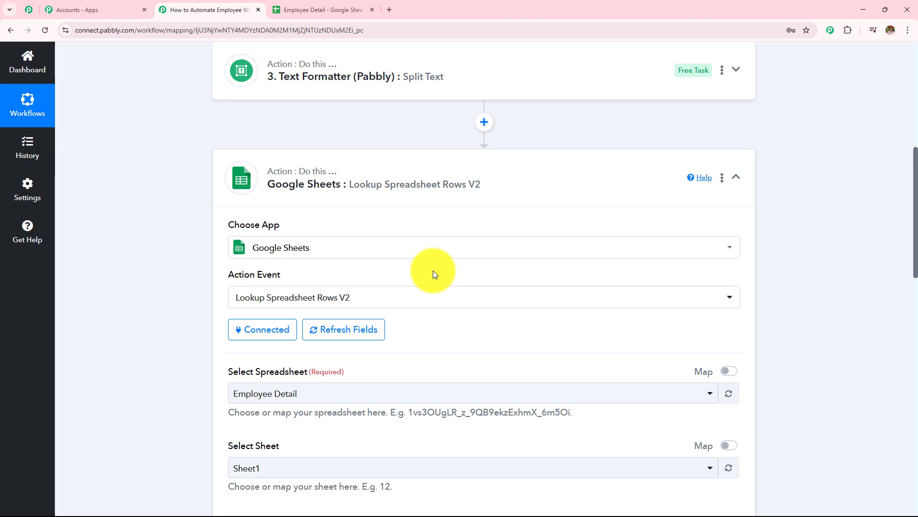
Review the lookup step's spreadsheet, sheet, lookup value and column fields, and check the selected spreadsheet against the one open in Google Sheets.
{"action": "scroll", "coordinate": [432, 271], "scroll_direction": "down", "scroll_amount": 3}
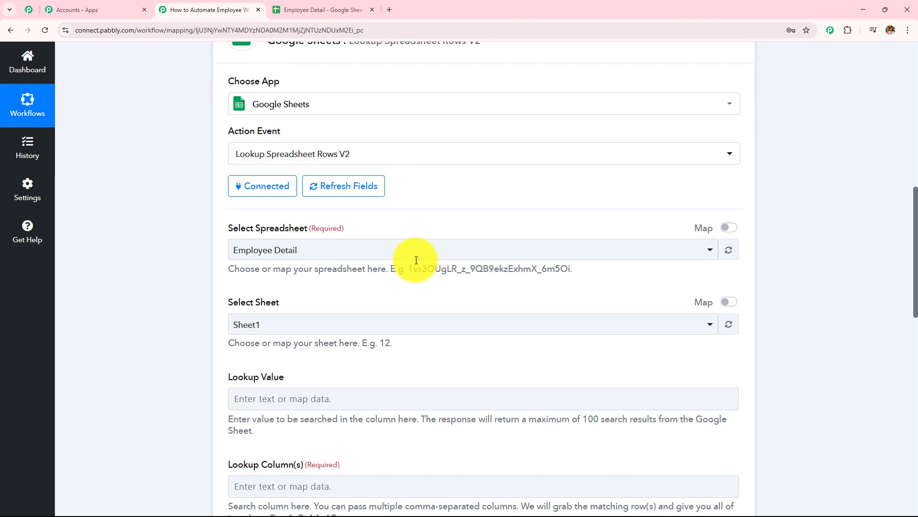
{"action": "scroll", "coordinate": [416, 260], "scroll_direction": "down", "scroll_amount": 7}
{"action": "left_click", "coordinate": [429, 234]}
{"action": "scroll", "coordinate": [430, 234], "scroll_direction": "up", "scroll_amount": 4}
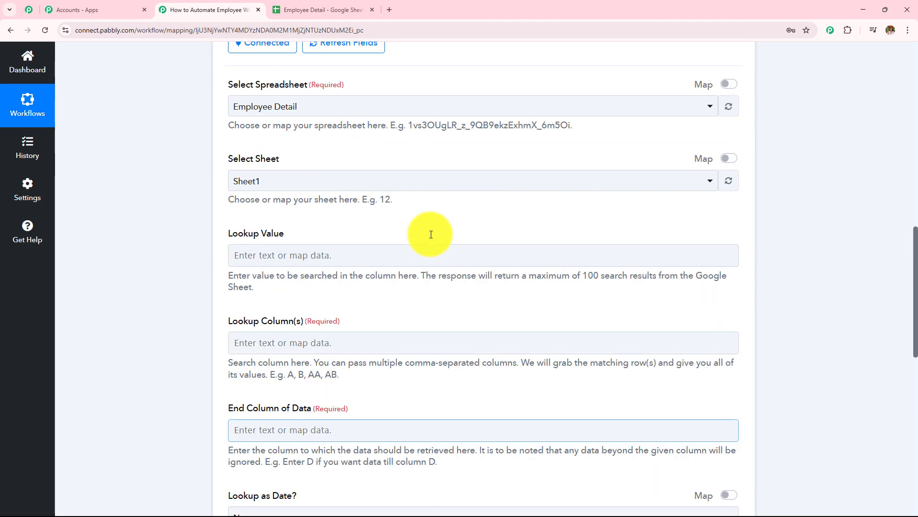
{"action": "scroll", "coordinate": [430, 234], "scroll_direction": "up", "scroll_amount": 4}
{"action": "left_click_drag", "start_coordinate": [233, 280], "coordinate": [389, 274]}
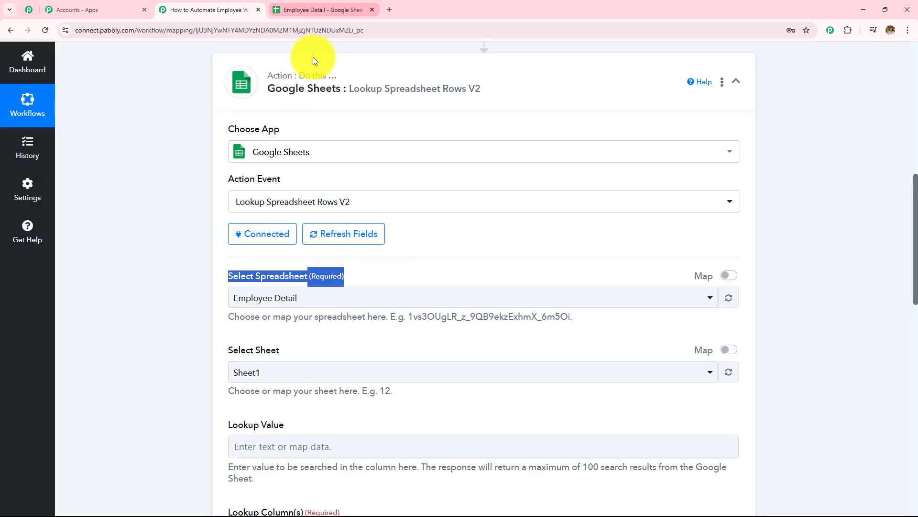
{"action": "left_click", "coordinate": [315, 9]}
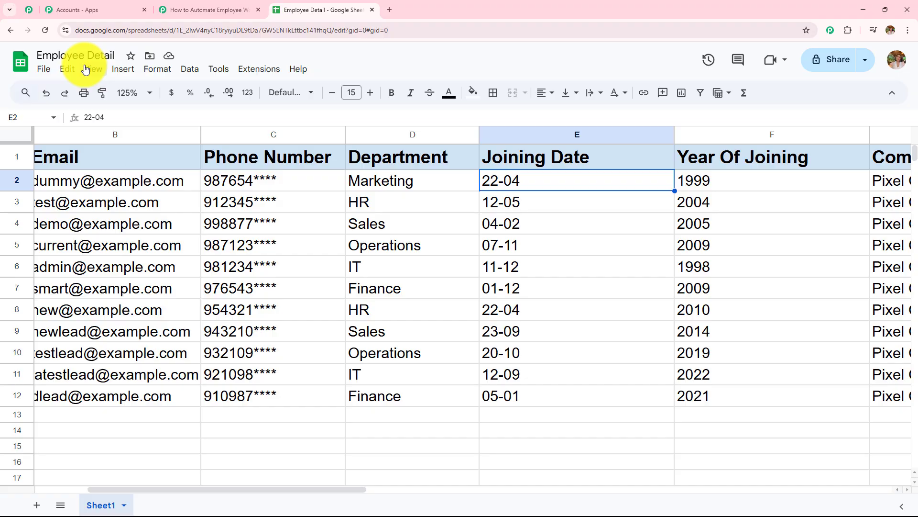
In the Pabbly Connect lookup step, select the Employee Detail spreadsheet and its Sheet1.
{"action": "left_click", "coordinate": [187, 8]}
{"action": "left_click", "coordinate": [297, 299]}
{"action": "scroll", "coordinate": [369, 191], "scroll_direction": "down", "scroll_amount": 2}
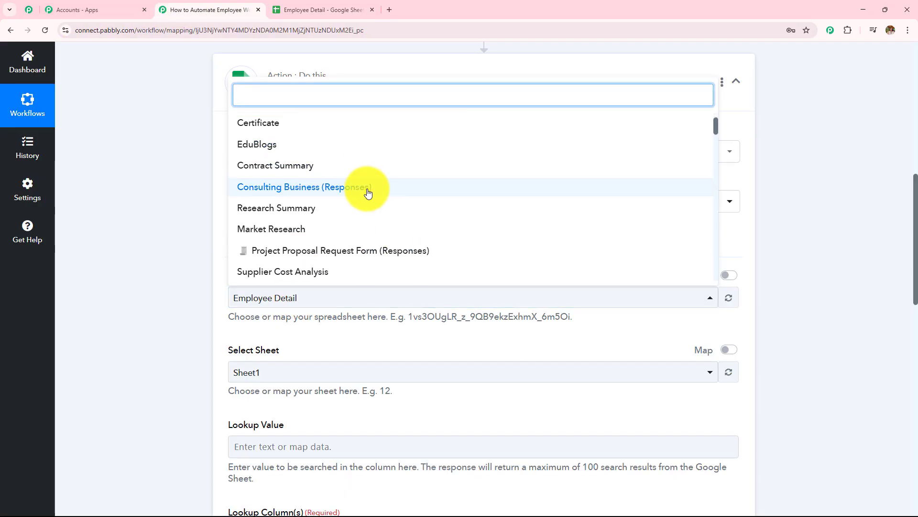
{"action": "scroll", "coordinate": [306, 163], "scroll_direction": "up", "scroll_amount": 2}
{"action": "left_click", "coordinate": [260, 123]}
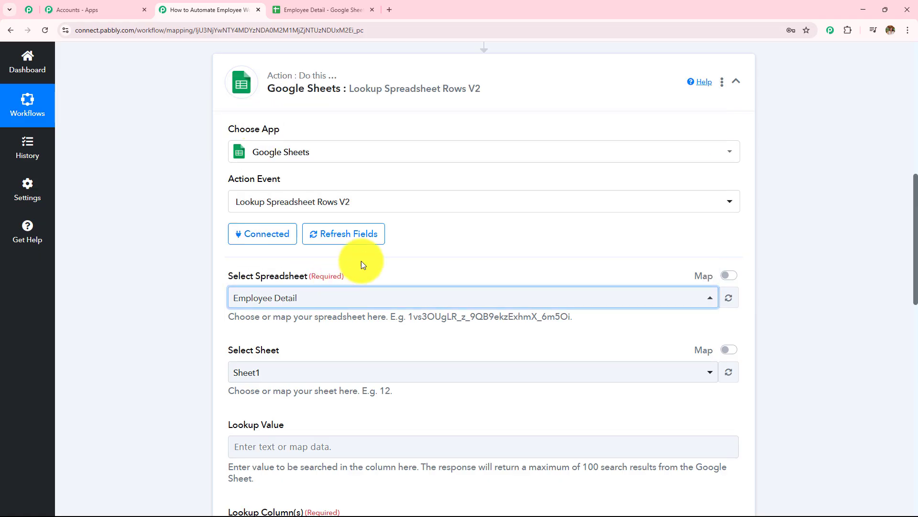
{"action": "scroll", "coordinate": [373, 249], "scroll_direction": "down", "scroll_amount": 2}
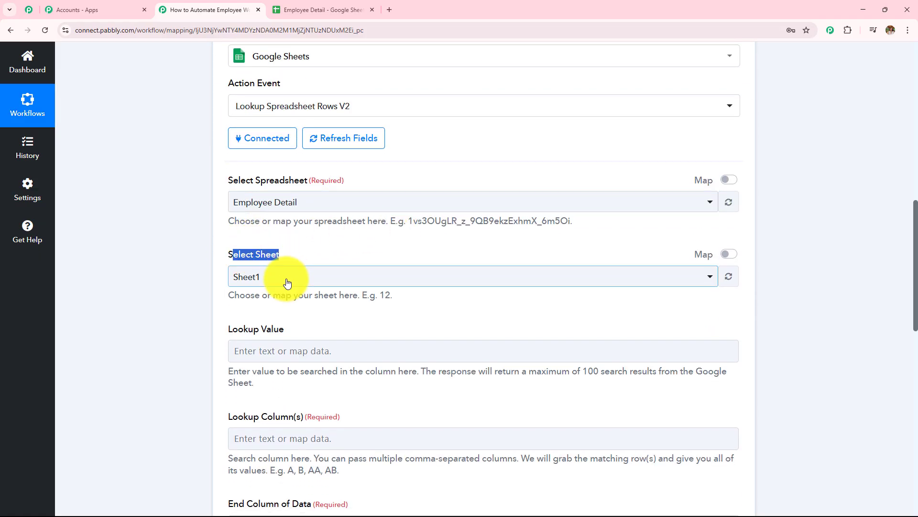
{"action": "left_click", "coordinate": [287, 278]}
{"action": "left_click", "coordinate": [282, 330]}
{"action": "scroll", "coordinate": [326, 277], "scroll_direction": "down", "scroll_amount": 3}
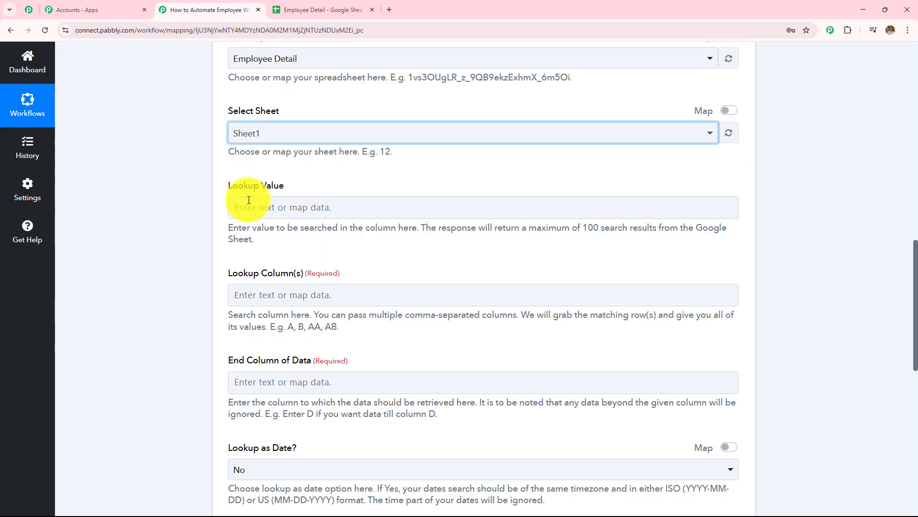
Compare the lookup step's Lookup Value field with the day-month dates in the Employee Detail sheet's Joining Date column, and return to the workflow.
{"action": "left_click_drag", "start_coordinate": [228, 189], "coordinate": [294, 188]}
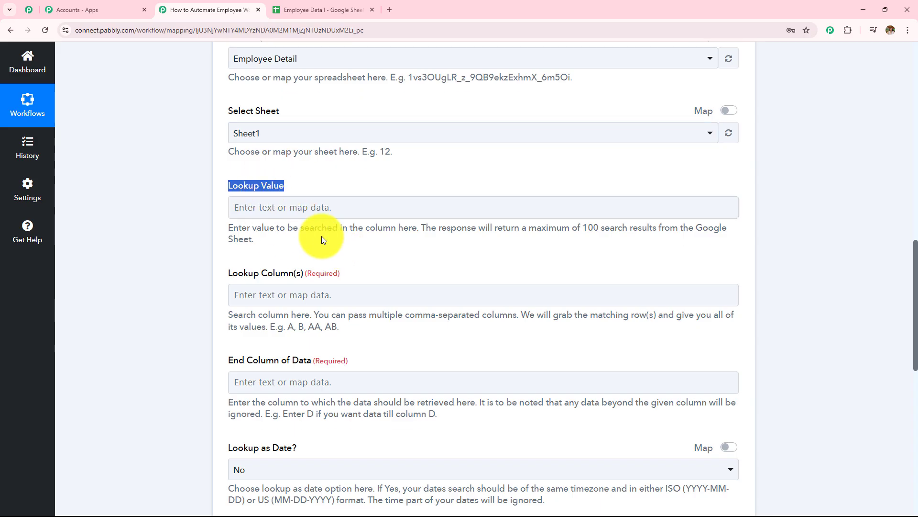
{"action": "left_click", "coordinate": [311, 10]}
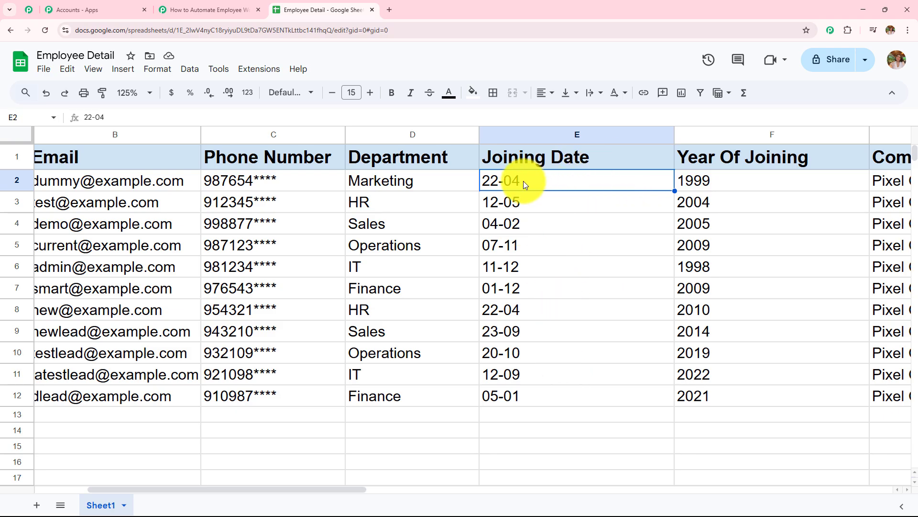
{"action": "left_click", "coordinate": [196, 9]}
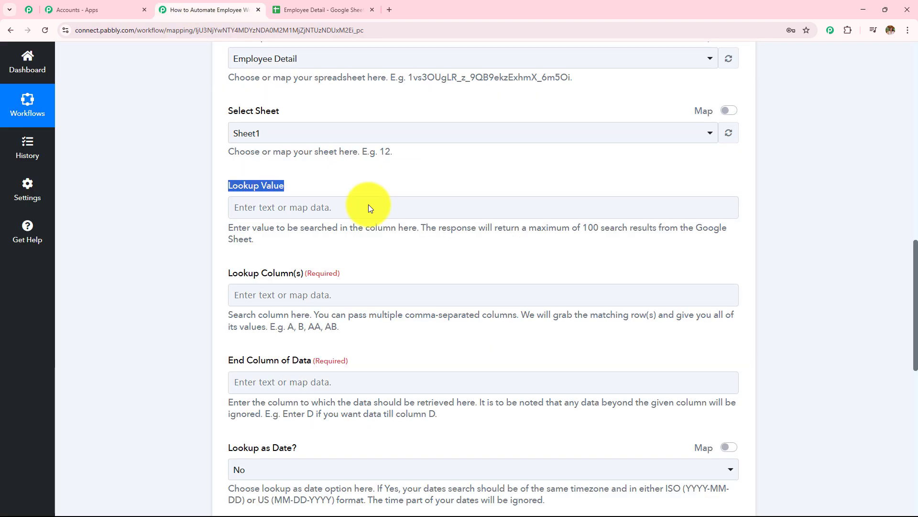
{"action": "left_click", "coordinate": [302, 5]}
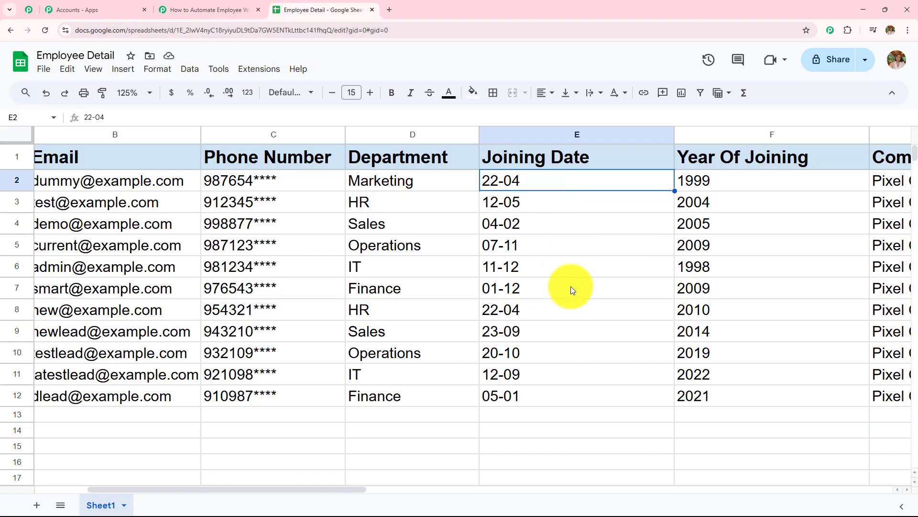
{"action": "left_click", "coordinate": [211, 9]}
{"action": "scroll", "coordinate": [414, 195], "scroll_direction": "up", "scroll_amount": 10}
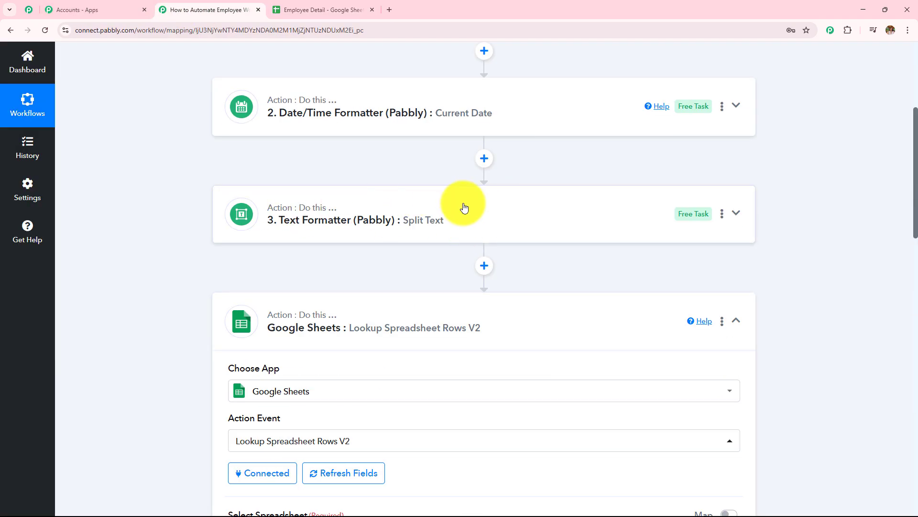
{"action": "scroll", "coordinate": [463, 205], "scroll_direction": "down", "scroll_amount": 9}
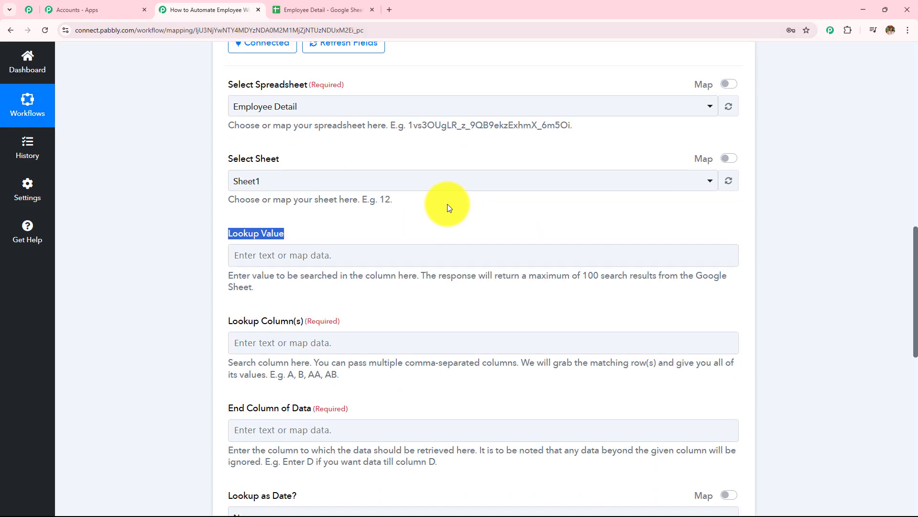
{"action": "left_click", "coordinate": [308, 10]}
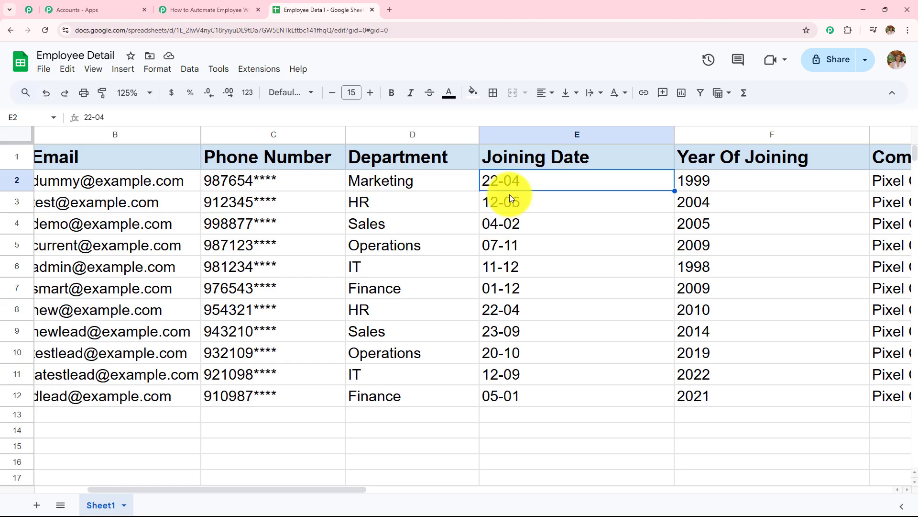
{"action": "left_click", "coordinate": [225, 10]}
Map the Lookup Value to the Split Text step's Result 0 and Result 1, joined by a hyphen.
{"action": "left_click", "coordinate": [308, 259]}
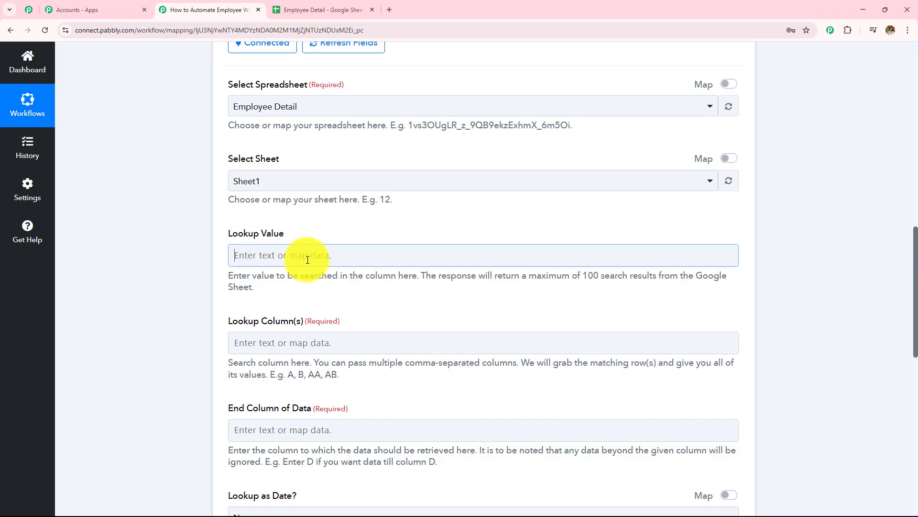
{"action": "scroll", "coordinate": [323, 211], "scroll_direction": "down", "scroll_amount": 2}
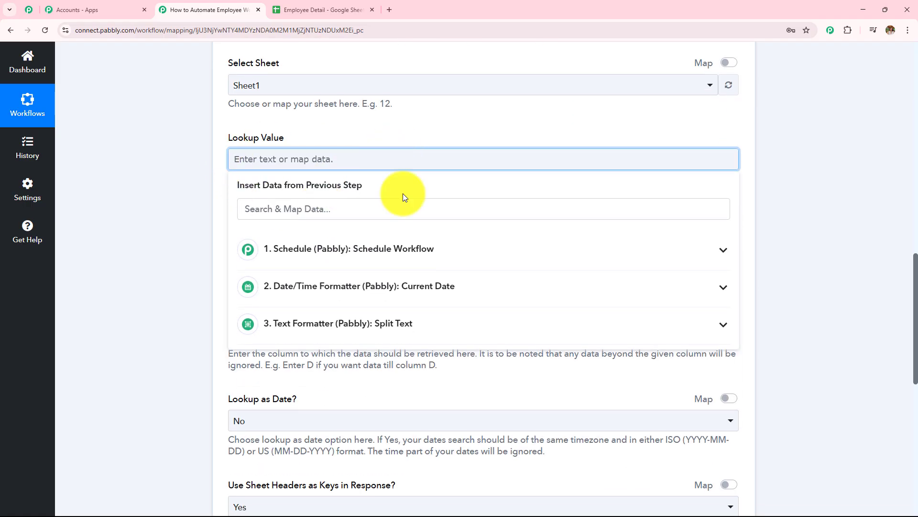
{"action": "left_click", "coordinate": [416, 327]}
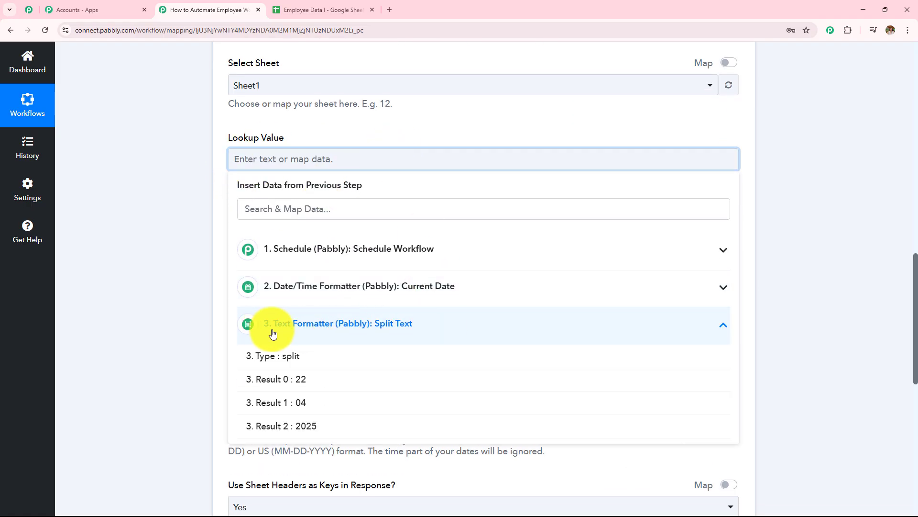
{"action": "left_click", "coordinate": [291, 389]}
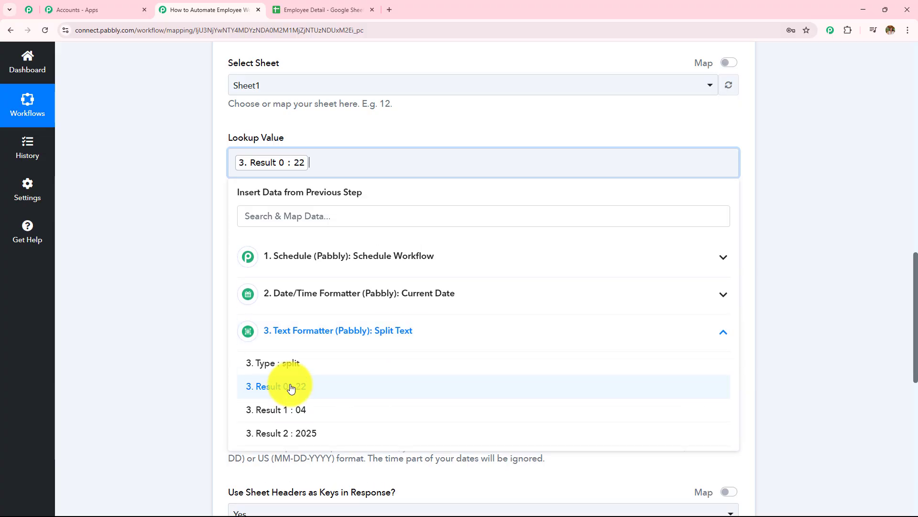
{"action": "left_click", "coordinate": [302, 409]}
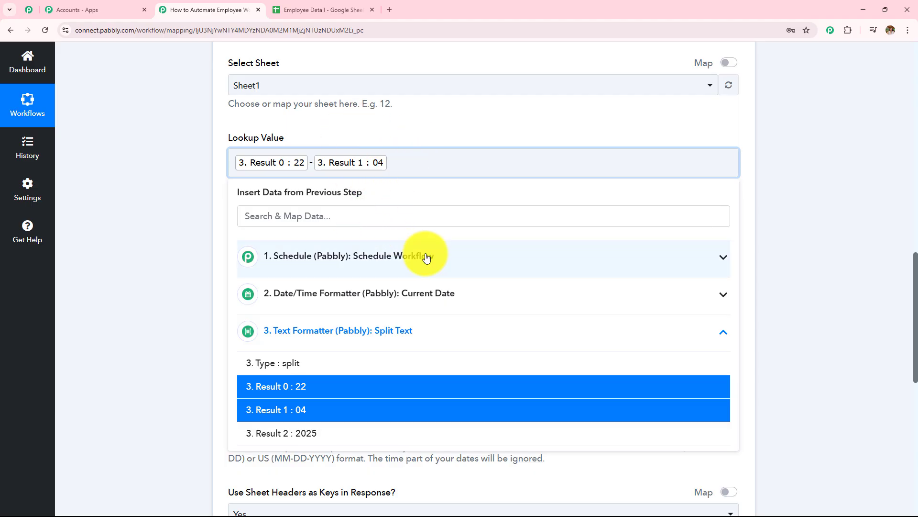
{"action": "left_click", "coordinate": [195, 200]}
Check which column holds Joining Date in the Employee Detail spreadsheet, and set Lookup Column(s) to E in the lookup step.
{"action": "scroll", "coordinate": [213, 213], "scroll_direction": "down", "scroll_amount": 2}
{"action": "left_click_drag", "start_coordinate": [219, 134], "coordinate": [435, 136]}
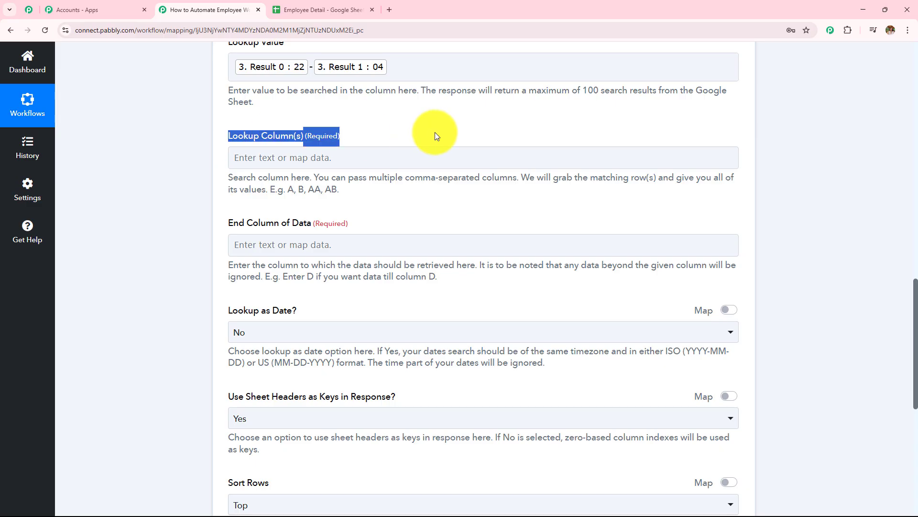
{"action": "left_click", "coordinate": [321, 8]}
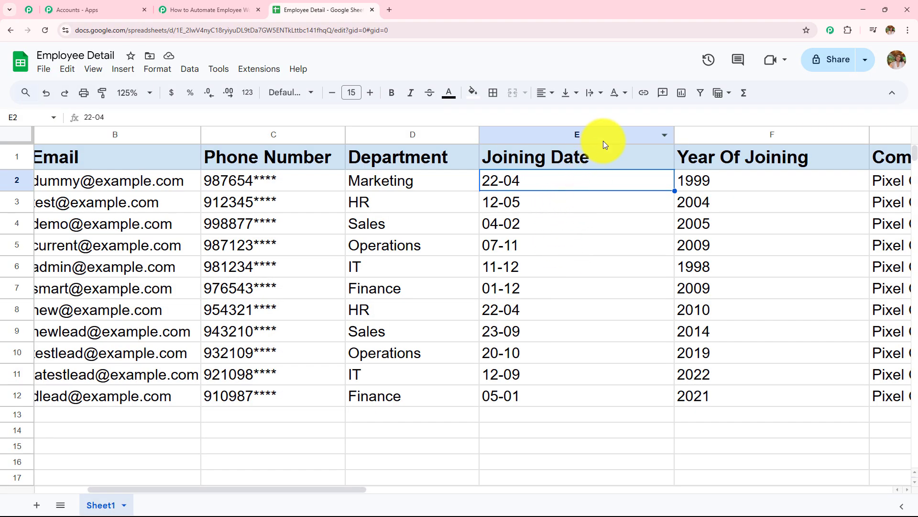
{"action": "left_click", "coordinate": [209, 9]}
{"action": "left_click_drag", "start_coordinate": [231, 178], "coordinate": [374, 188]}
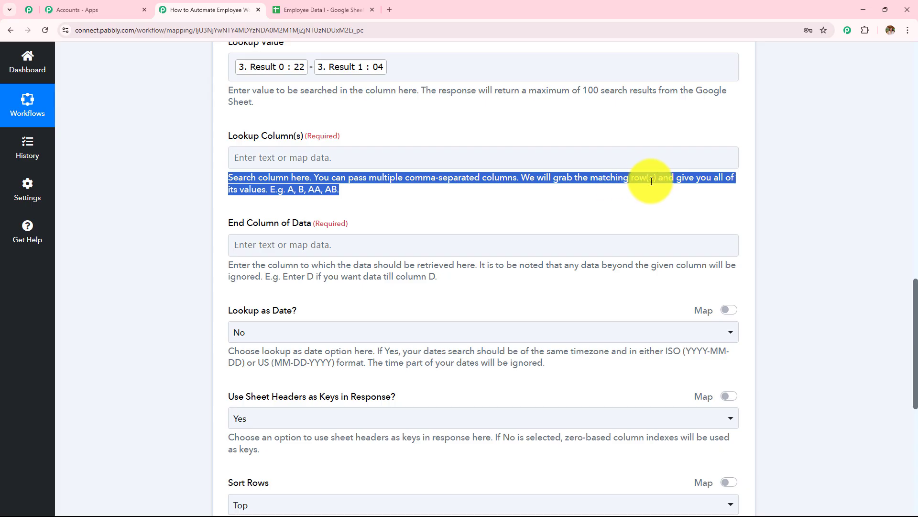
{"action": "left_click", "coordinate": [318, 10]}
{"action": "left_click", "coordinate": [541, 143]}
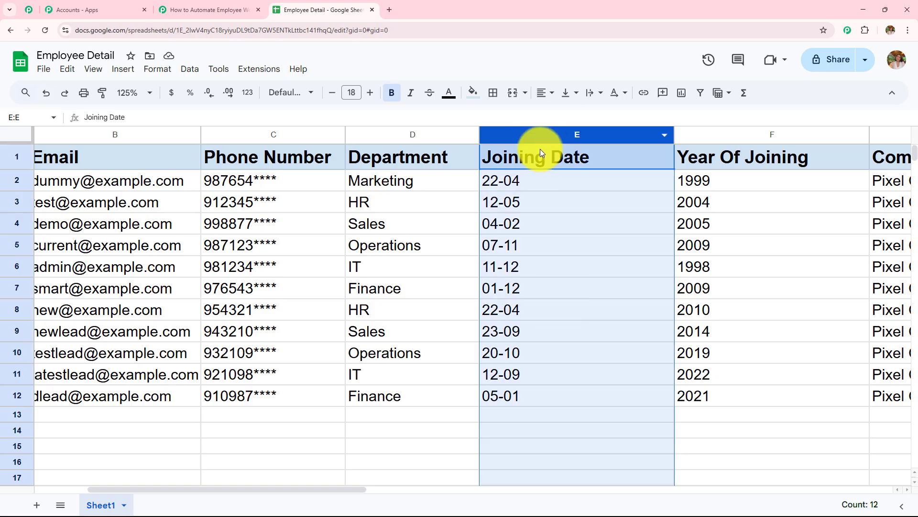
{"action": "left_click", "coordinate": [231, 9]}
{"action": "key", "text": "ctrl+Tab"}
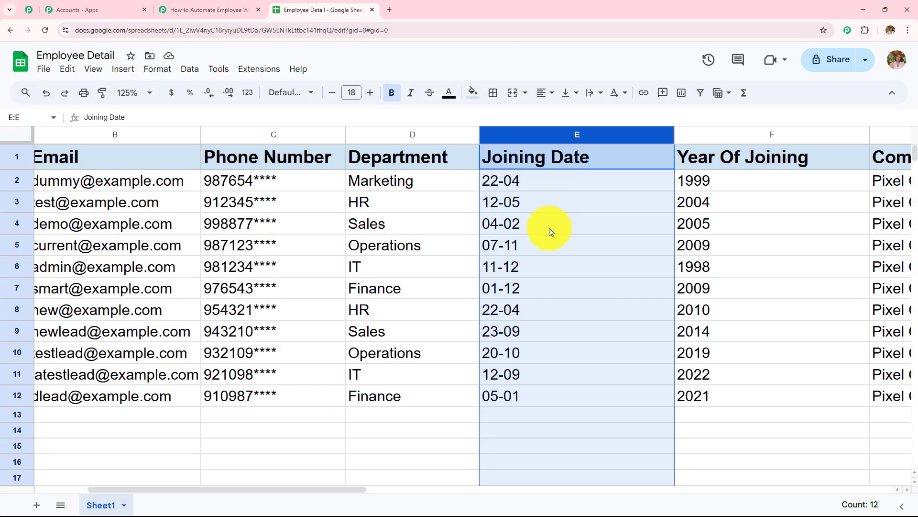
{"action": "left_click", "coordinate": [229, 9]}
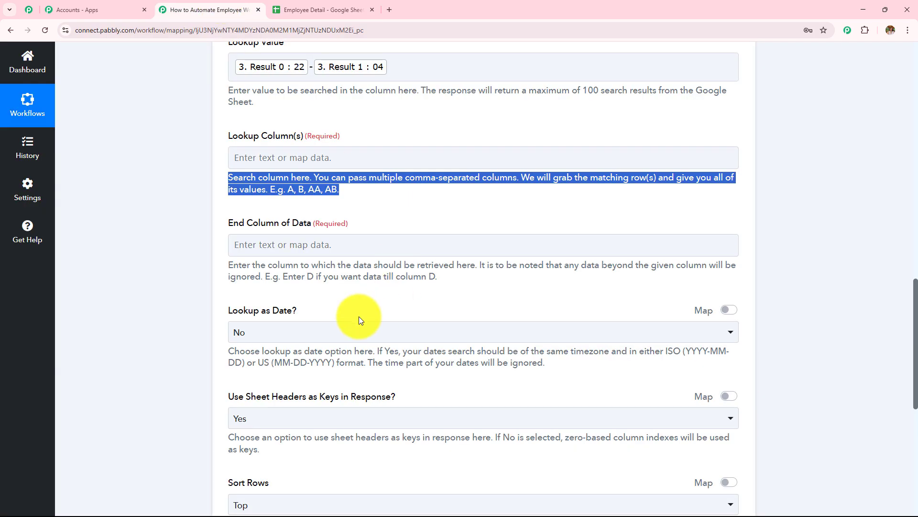
{"action": "left_click", "coordinate": [331, 154]}
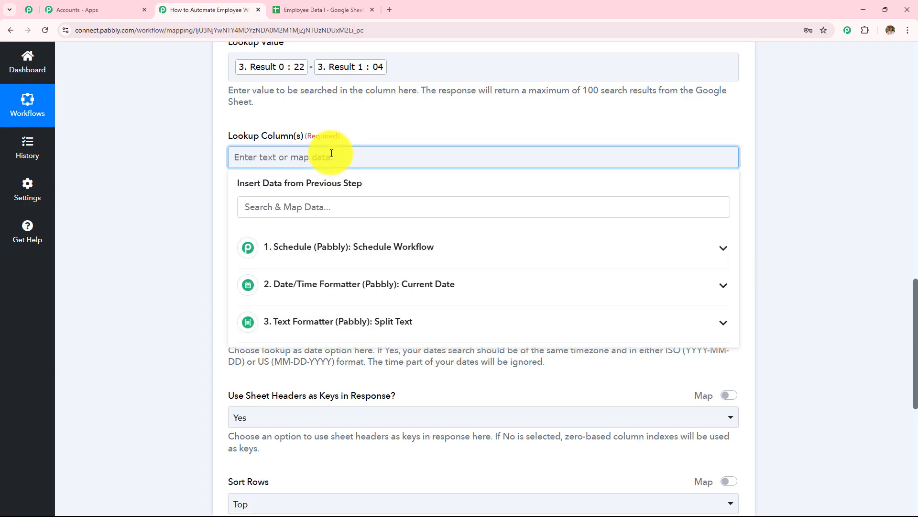
{"action": "type", "text": "E"}
{"action": "left_click", "coordinate": [130, 213]}
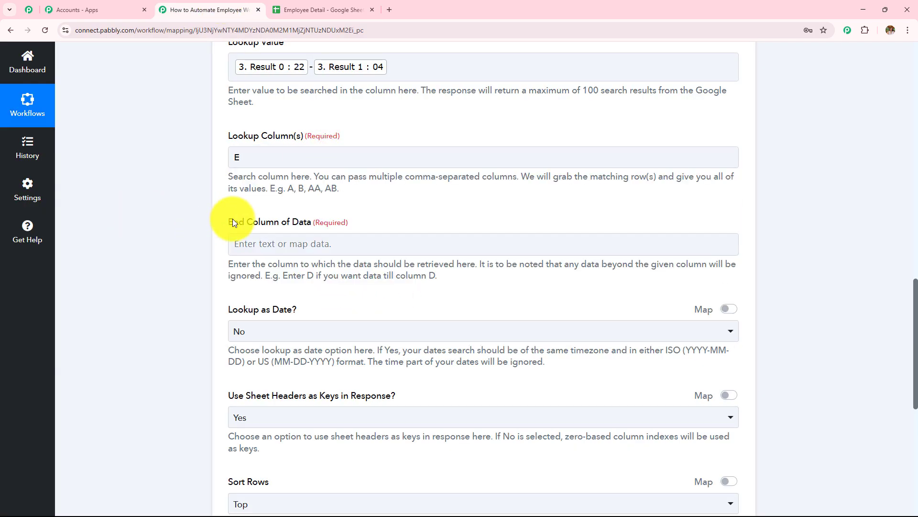
Check the last filled column, Company Name, in the Employee Detail spreadsheet, and set the lookup step's End Column of Data to G.
{"action": "left_click_drag", "start_coordinate": [233, 221], "coordinate": [418, 215]}
{"action": "key", "text": "ctrl+Tab"}
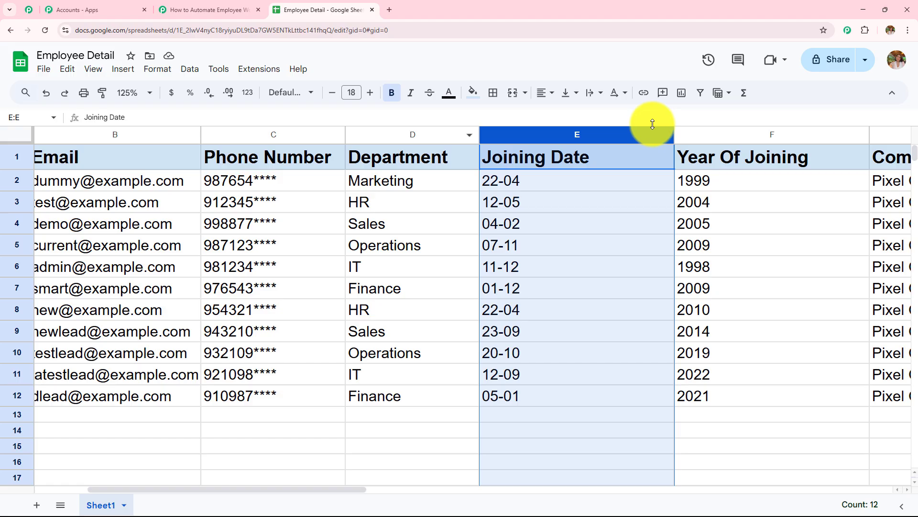
{"action": "left_click", "coordinate": [715, 116]}
{"action": "left_click", "coordinate": [727, 133]}
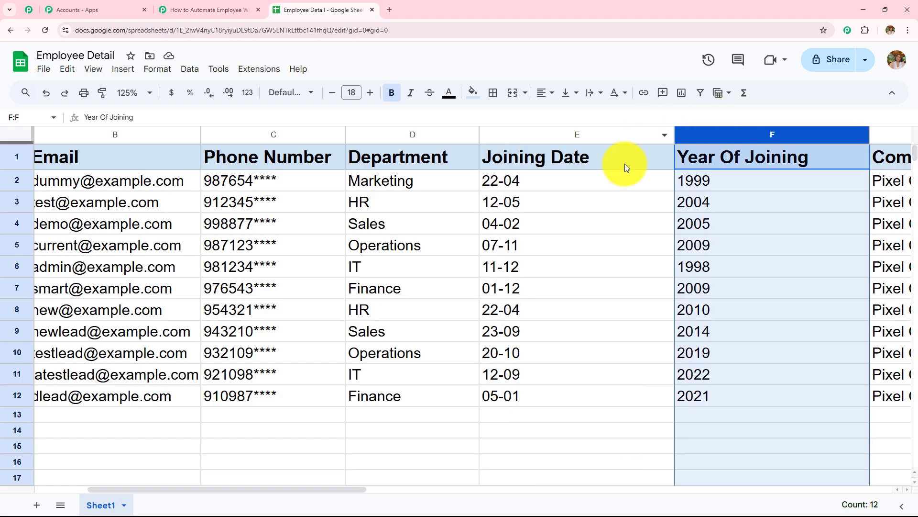
{"action": "left_click_drag", "start_coordinate": [607, 433], "coordinate": [588, 440]}
{"action": "key", "text": "Right"}
{"action": "key", "text": "Right"}
{"action": "key", "text": "Right"}
{"action": "key", "text": "Right"}
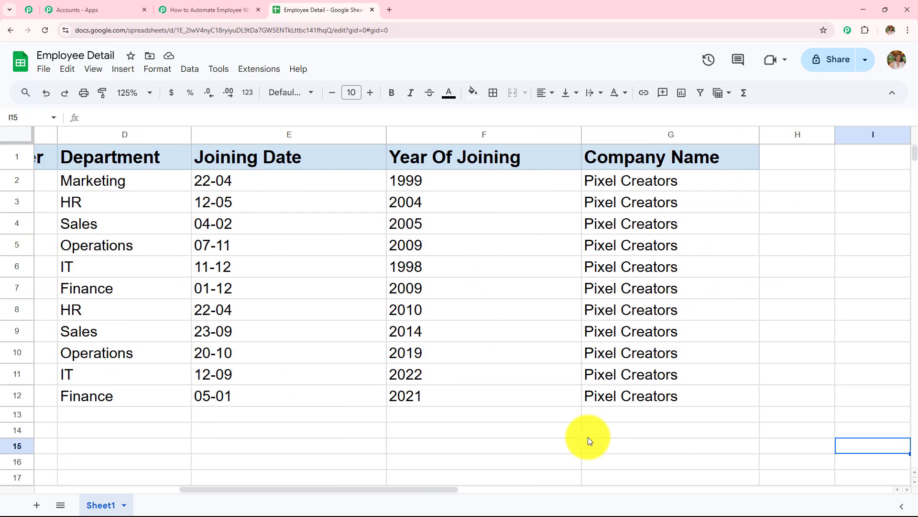
{"action": "left_click", "coordinate": [210, 10]}
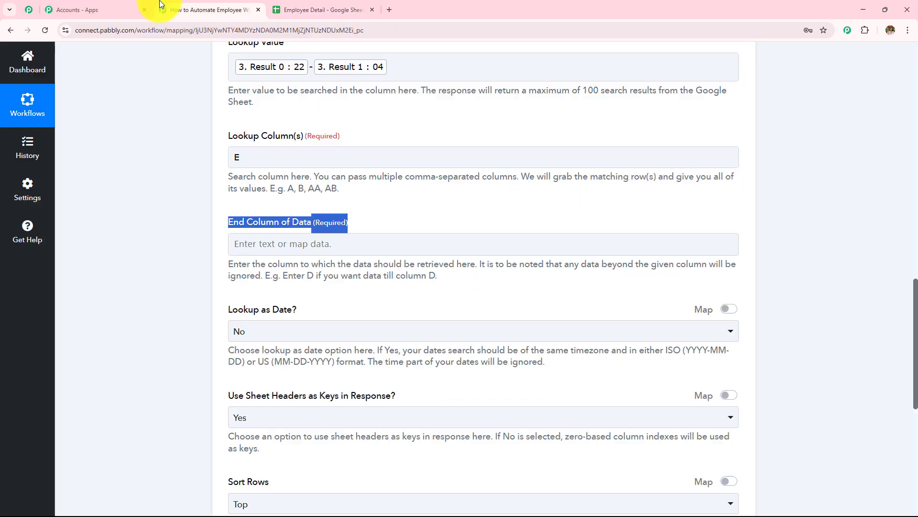
{"action": "left_click", "coordinate": [292, 244]}
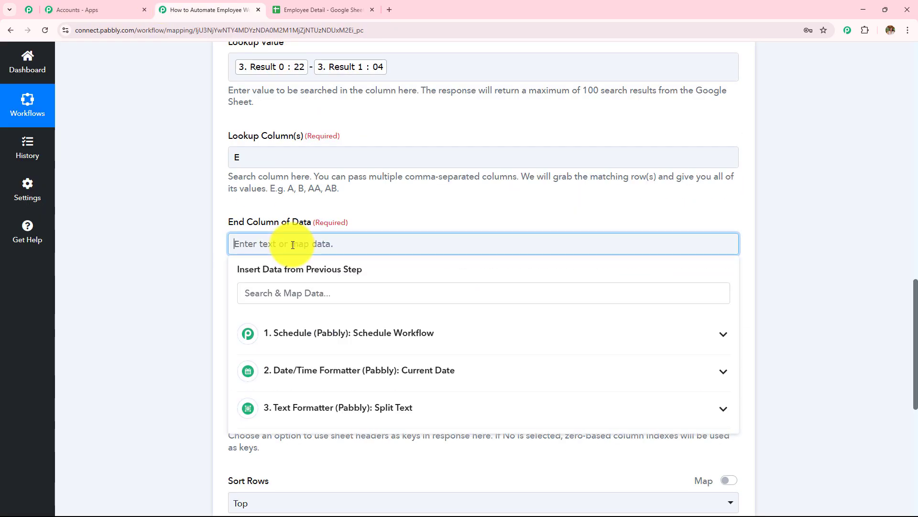
{"action": "type", "text": "G"}
{"action": "left_click", "coordinate": [368, 10]}
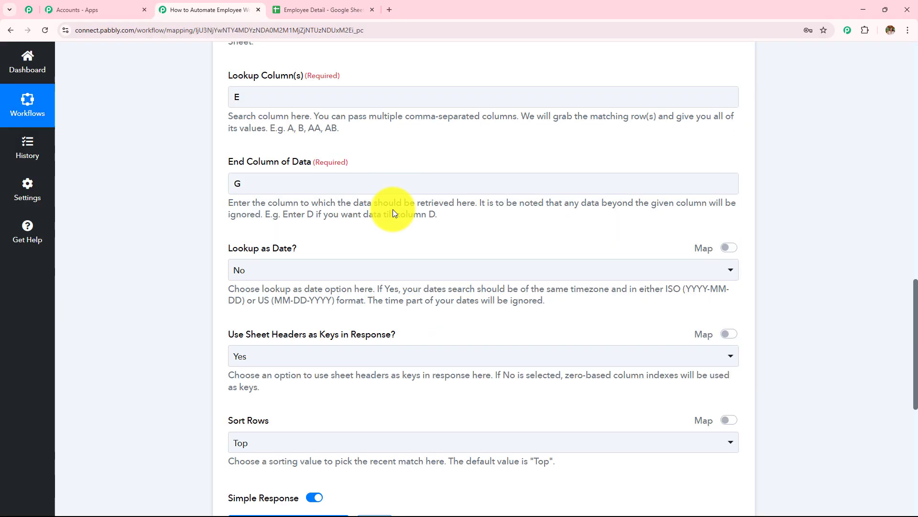
Set Lookup as Date to No, Use Sheet Headers as Keys in Response to Yes, and Sort Rows to Top.
{"action": "scroll", "coordinate": [392, 208], "scroll_direction": "down", "scroll_amount": 1}
{"action": "left_click", "coordinate": [271, 239]}
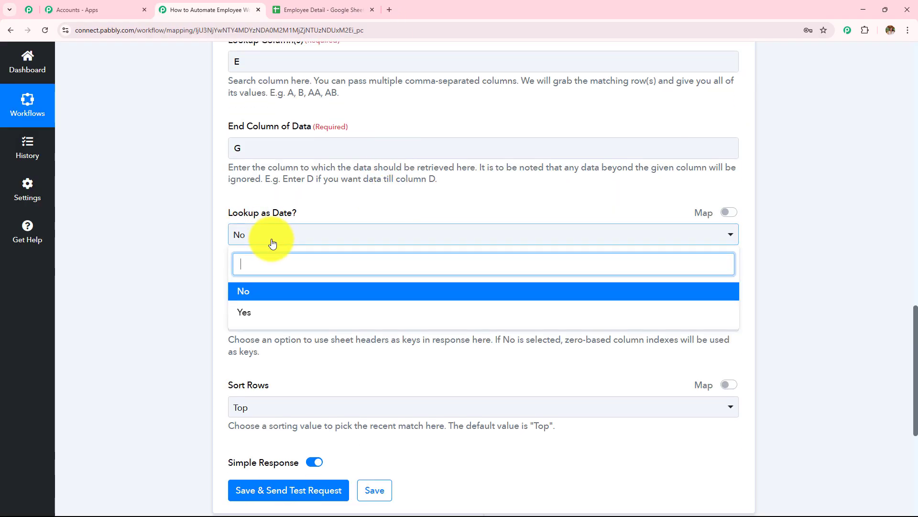
{"action": "left_click", "coordinate": [273, 297]}
{"action": "scroll", "coordinate": [382, 223], "scroll_direction": "down", "scroll_amount": 4}
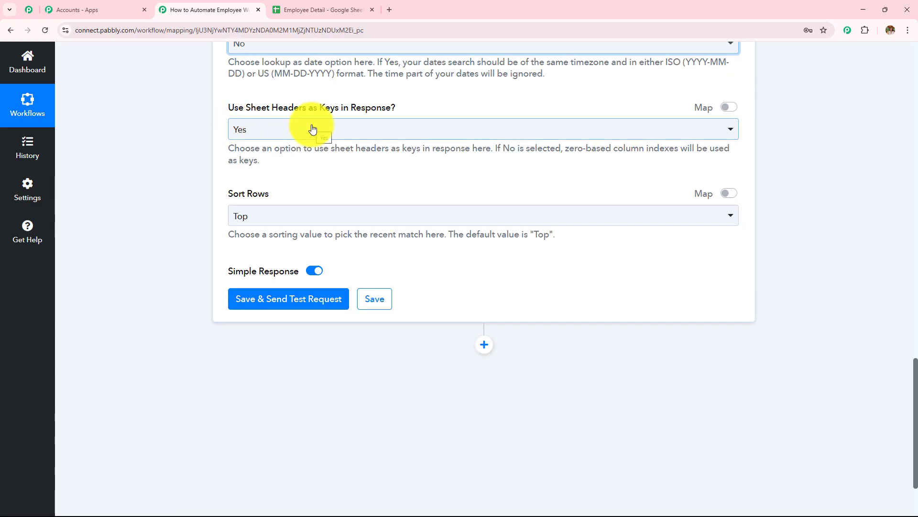
{"action": "left_click", "coordinate": [312, 129]}
{"action": "left_click", "coordinate": [300, 184]}
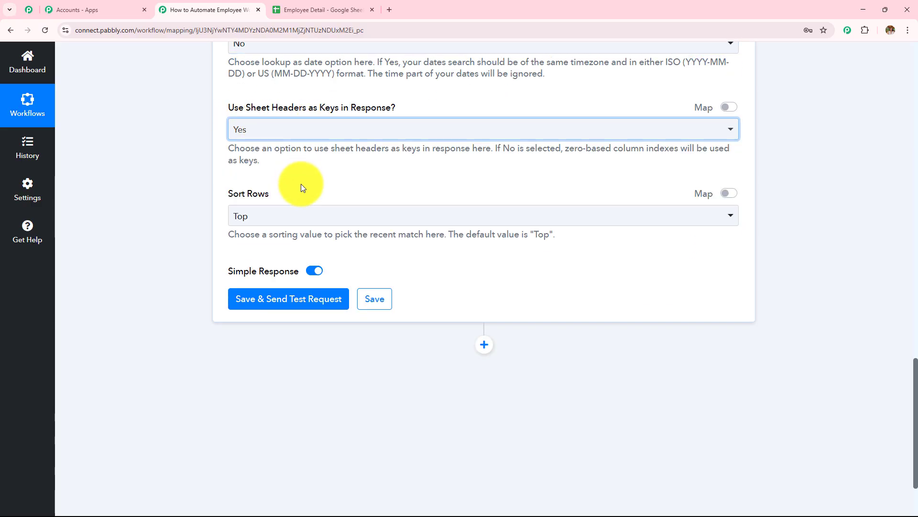
{"action": "left_click", "coordinate": [303, 218]}
{"action": "left_click", "coordinate": [292, 272]}
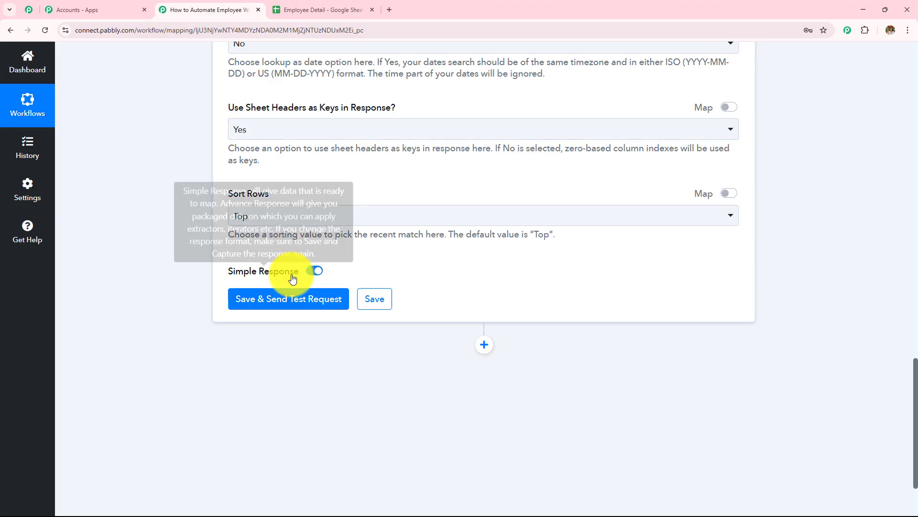
{"action": "scroll", "coordinate": [69, 65], "scroll_direction": "up", "scroll_amount": 9}
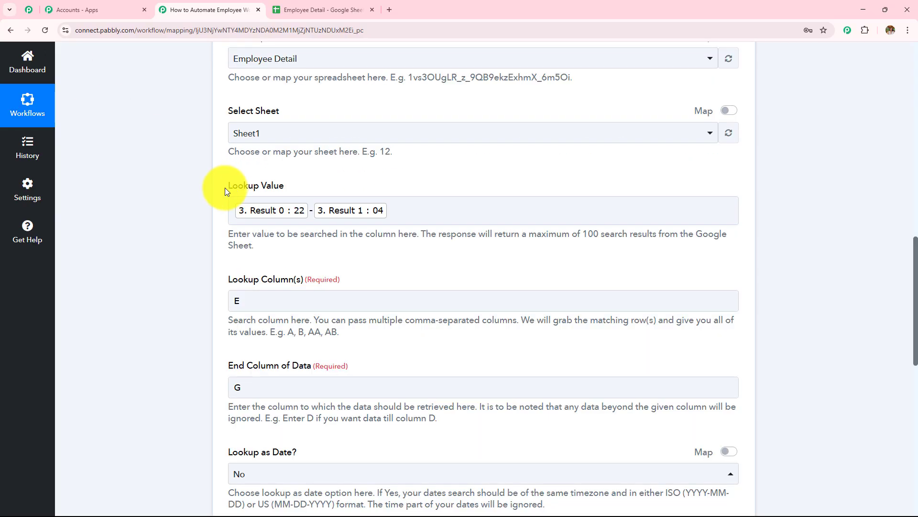
Turn off Simple Response in the Google Sheets lookup step, and save it with a test request.
{"action": "left_click_drag", "start_coordinate": [225, 187], "coordinate": [345, 174]}
{"action": "left_click_drag", "start_coordinate": [340, 279], "coordinate": [228, 279]}
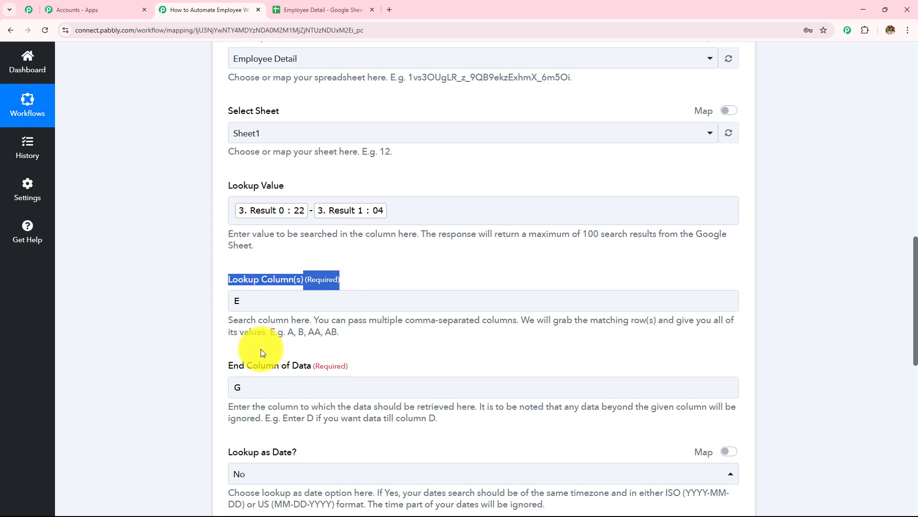
{"action": "left_click_drag", "start_coordinate": [228, 362], "coordinate": [348, 362]}
{"action": "scroll", "coordinate": [403, 251], "scroll_direction": "down", "scroll_amount": 10}
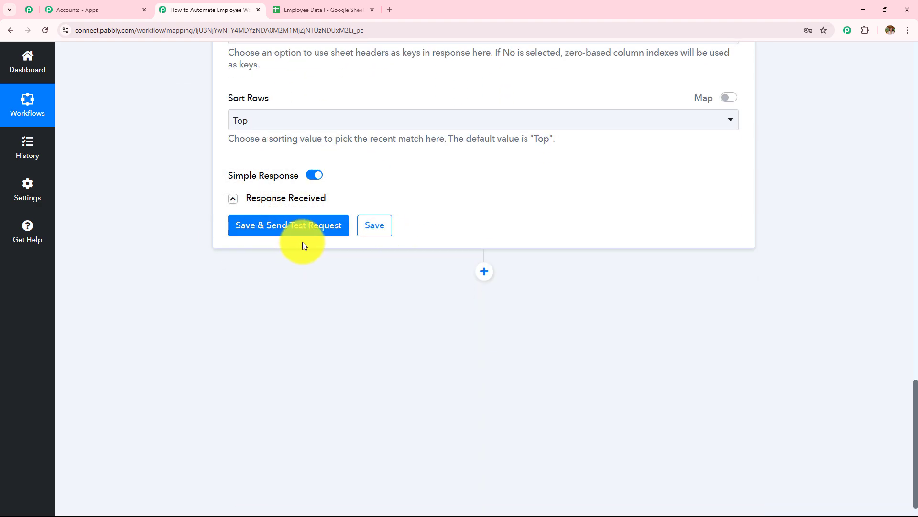
{"action": "left_click", "coordinate": [319, 6]}
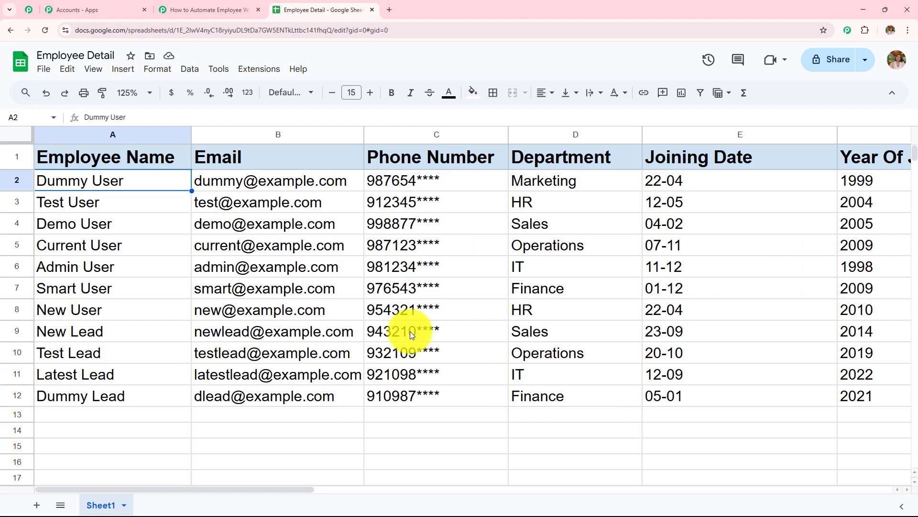
{"action": "left_click", "coordinate": [182, 8]}
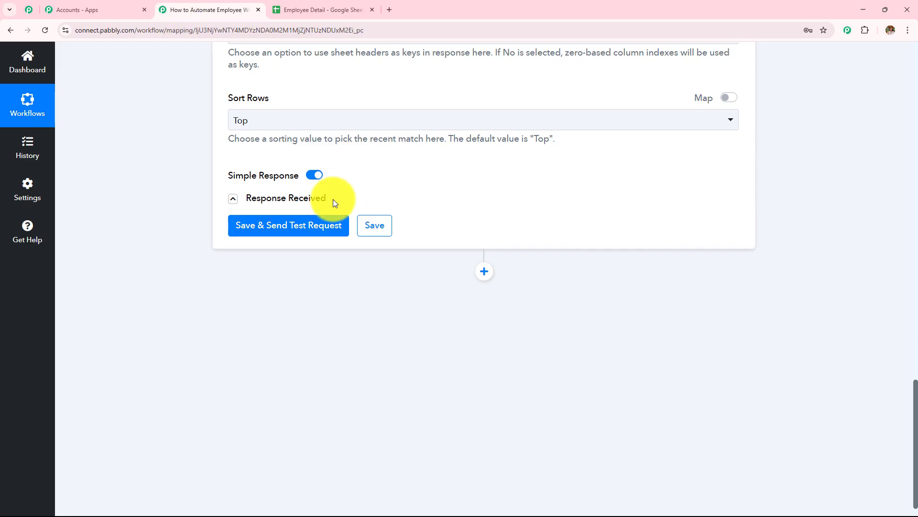
{"action": "left_click", "coordinate": [315, 177]}
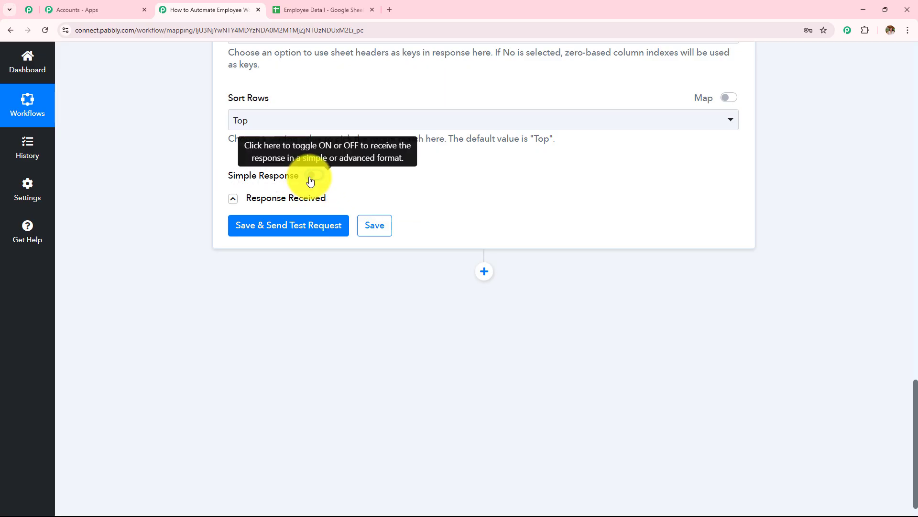
{"action": "left_click", "coordinate": [326, 3]}
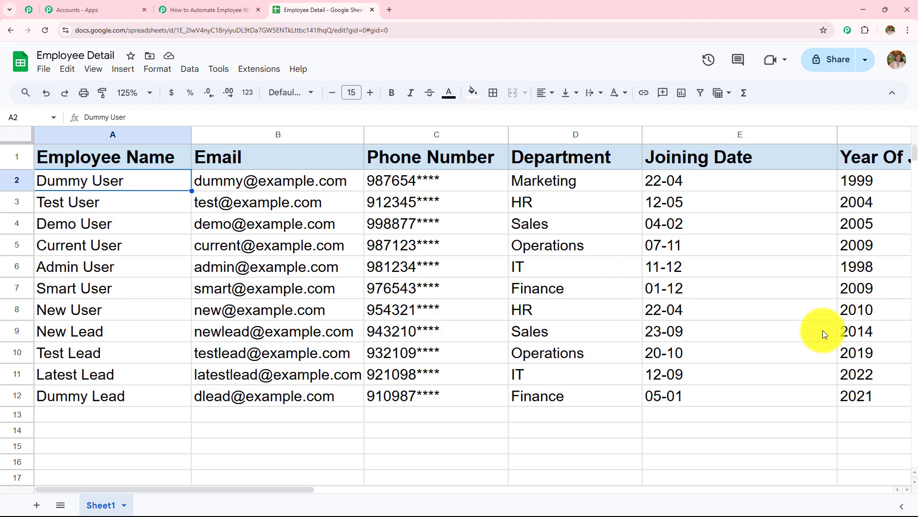
{"action": "left_click", "coordinate": [221, 11]}
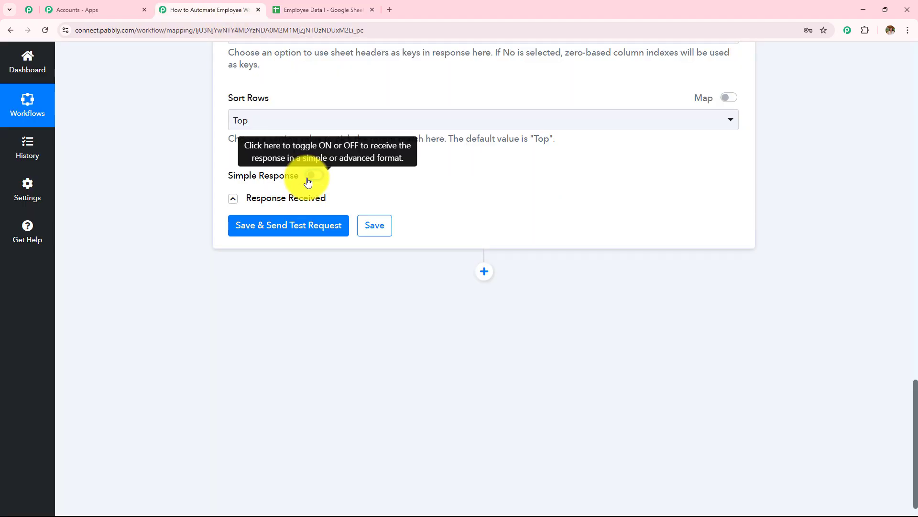
{"action": "left_click", "coordinate": [307, 228]}
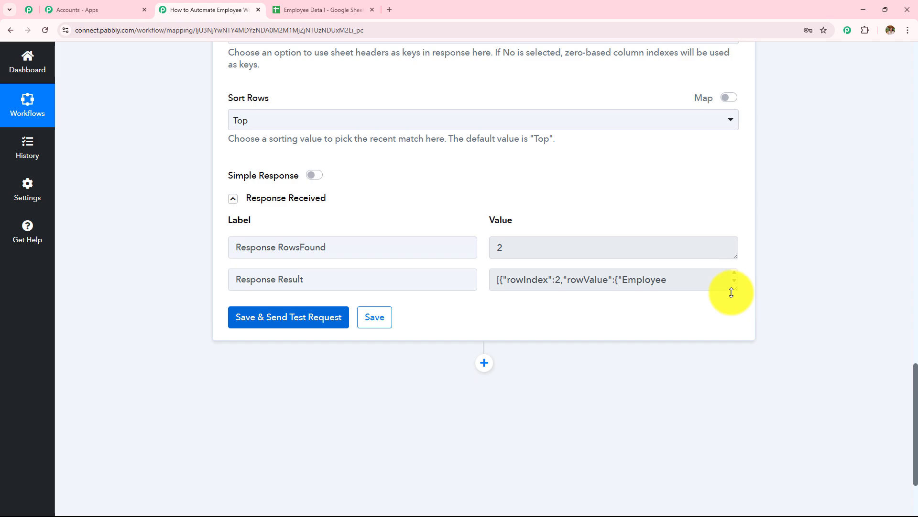
Enlarge the Response Result value and examine the joining dates and employee names of the returned rows.
{"action": "left_click_drag", "start_coordinate": [734, 289], "coordinate": [734, 469]}
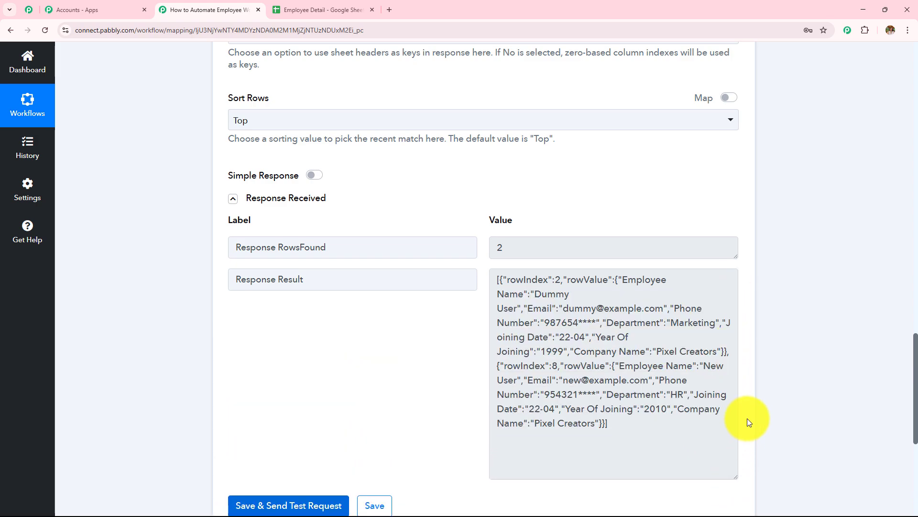
{"action": "scroll", "coordinate": [753, 250], "scroll_direction": "down", "scroll_amount": 2}
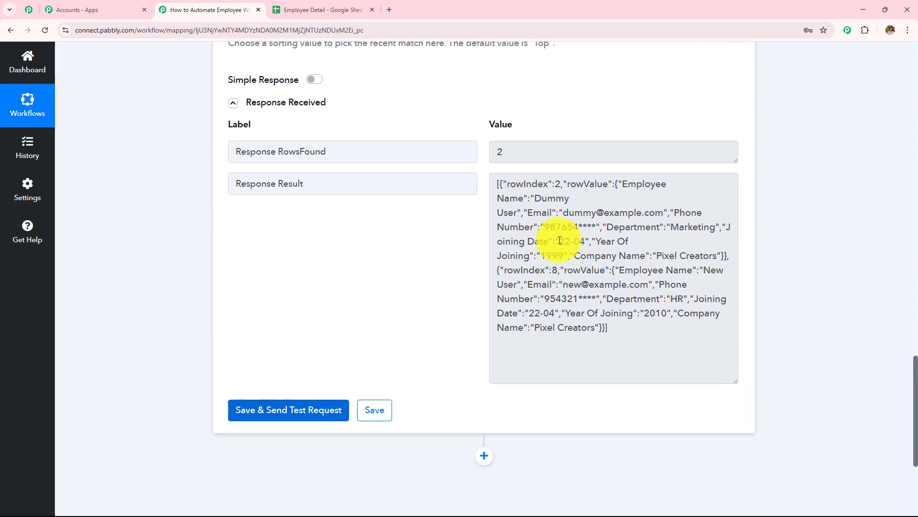
{"action": "left_click_drag", "start_coordinate": [558, 241], "coordinate": [595, 238]}
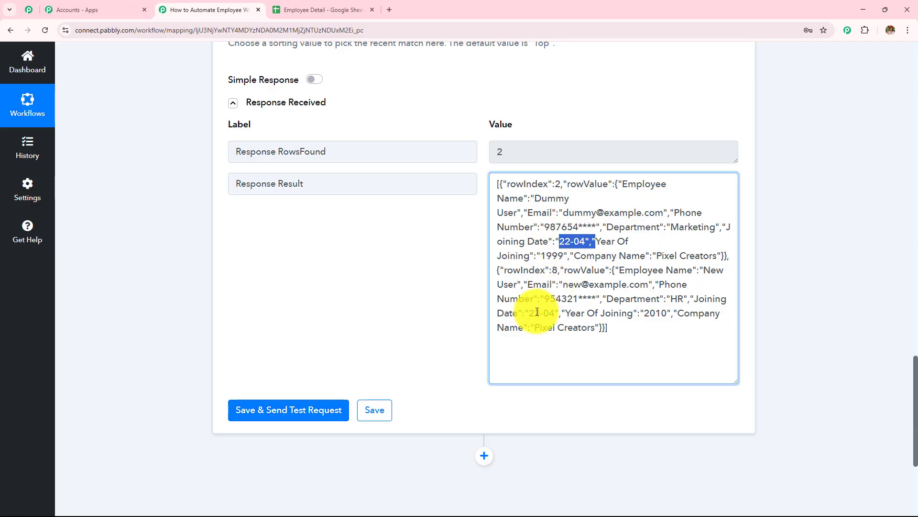
{"action": "left_click_drag", "start_coordinate": [526, 313], "coordinate": [581, 313]}
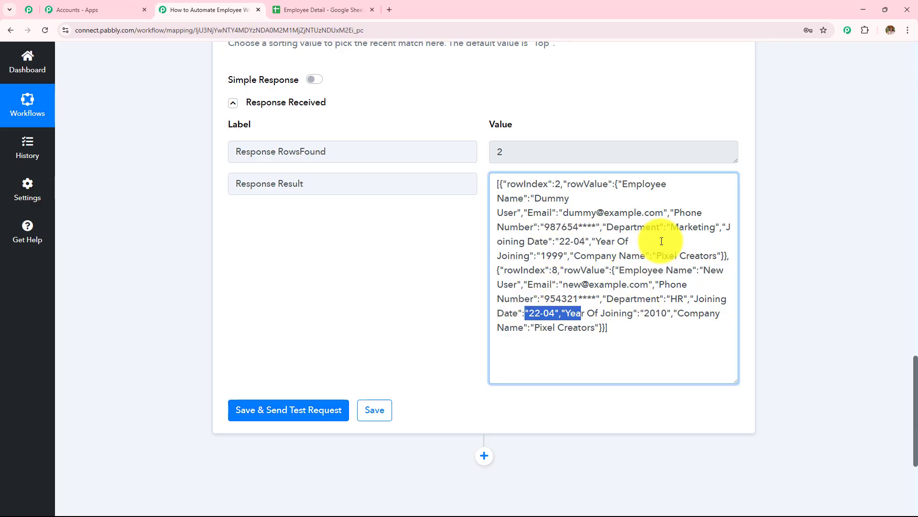
{"action": "left_click_drag", "start_coordinate": [530, 198], "coordinate": [571, 198]}
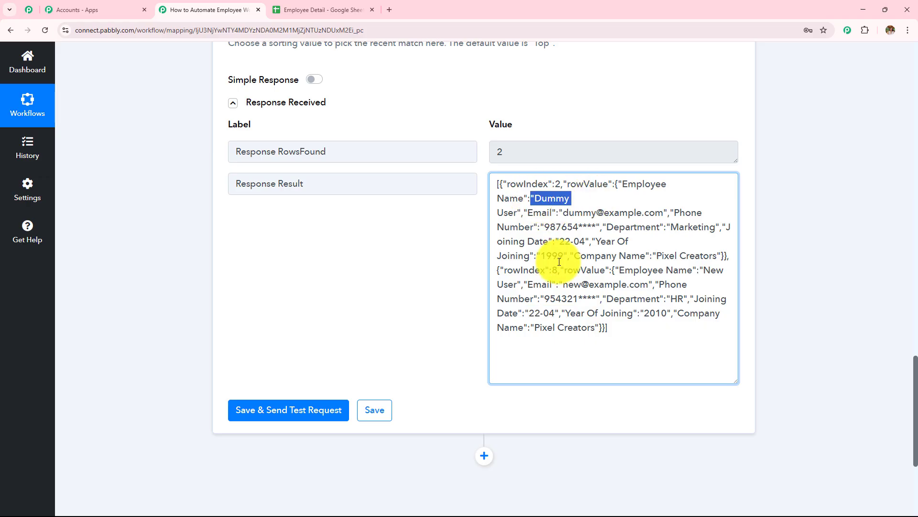
{"action": "left_click_drag", "start_coordinate": [693, 269], "coordinate": [715, 290]}
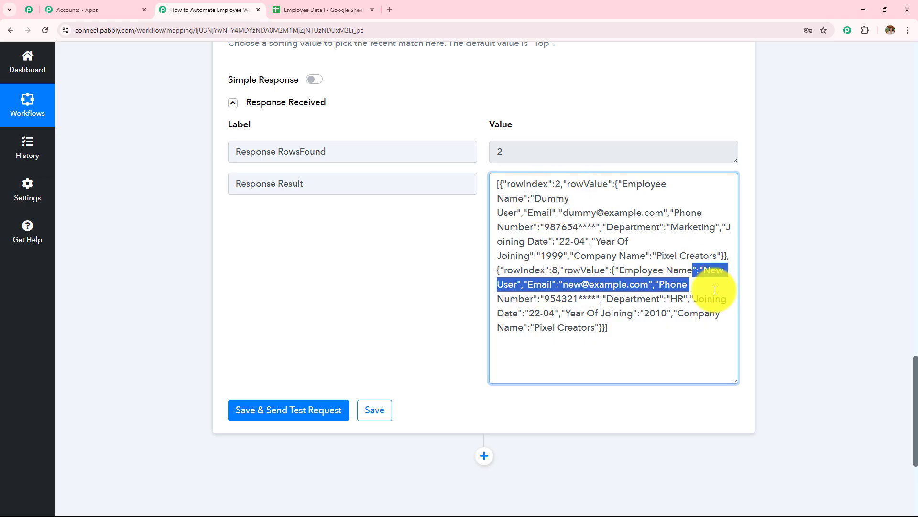
Compare the lookup response with rows 8 and 2 of the Employee Detail spreadsheet, up to their joining dates.
{"action": "left_click", "coordinate": [318, 10]}
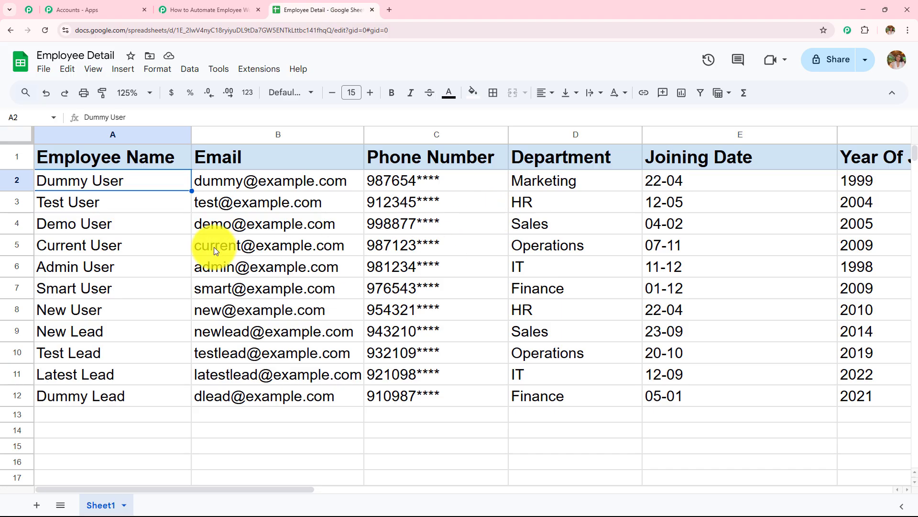
{"action": "left_click", "coordinate": [93, 311]}
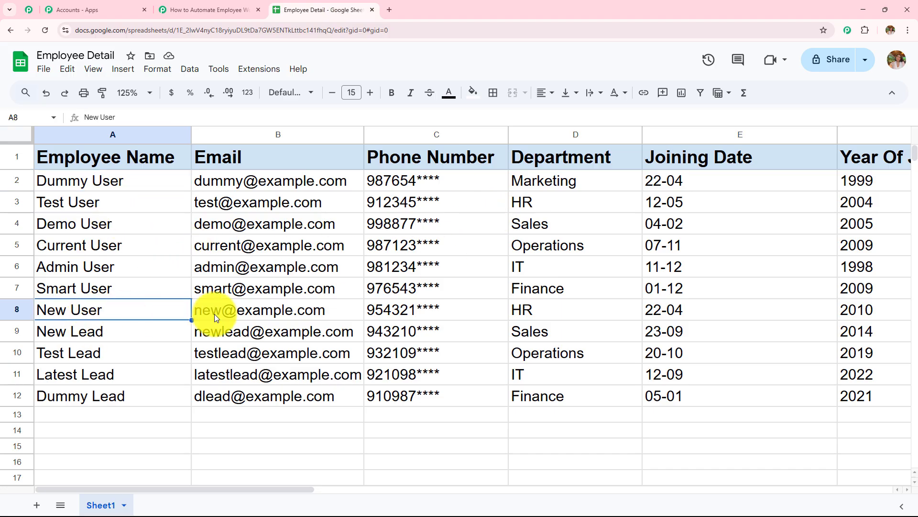
{"action": "left_click", "coordinate": [229, 313]}
{"action": "left_click", "coordinate": [403, 312]}
{"action": "left_click", "coordinate": [584, 311]}
{"action": "left_click", "coordinate": [678, 309]}
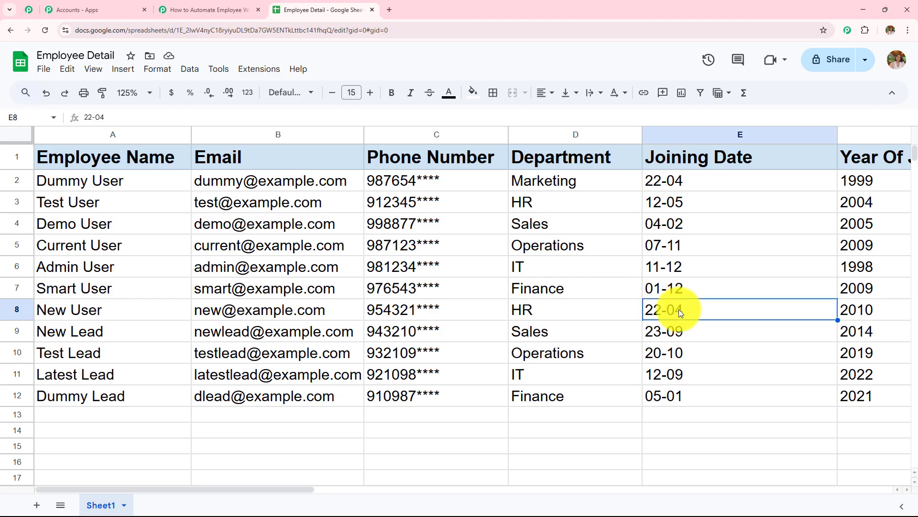
{"action": "left_click", "coordinate": [96, 180]}
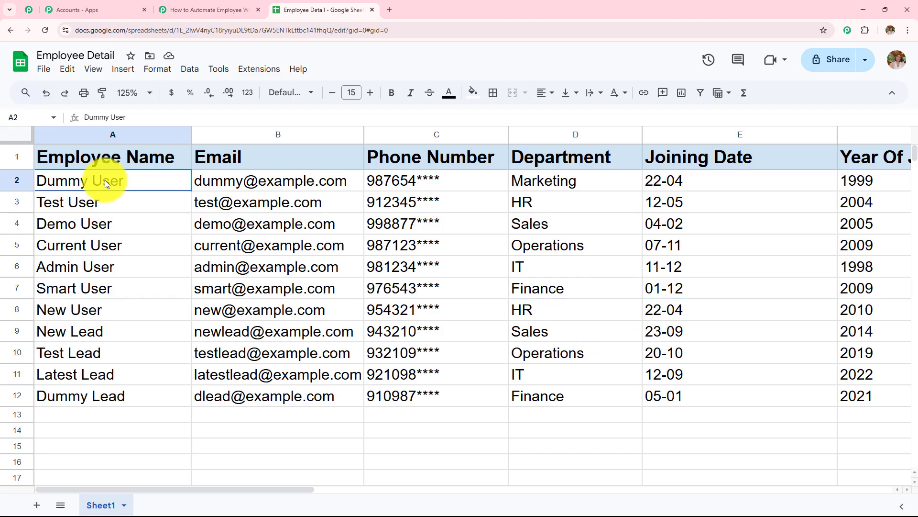
{"action": "left_click", "coordinate": [598, 180]}
{"action": "left_click", "coordinate": [650, 180]}
{"action": "left_click", "coordinate": [206, 9]}
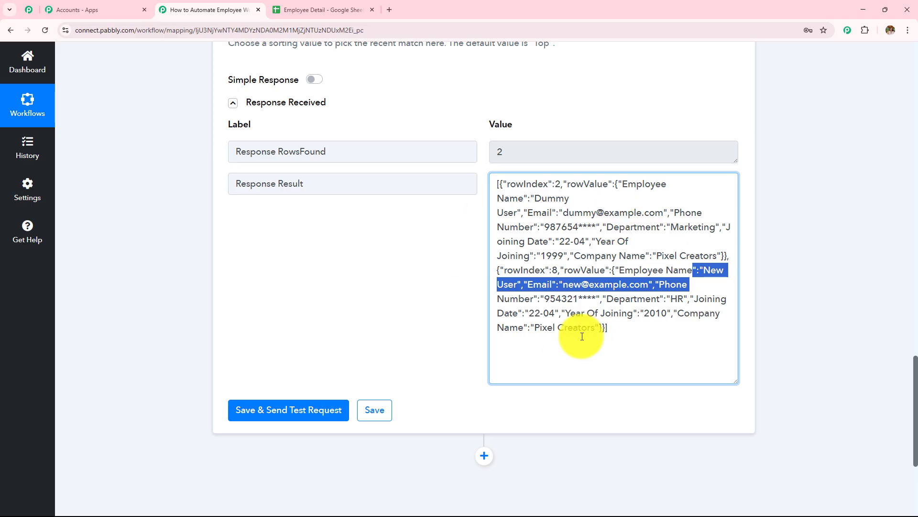
Add an Iterator (Pabbly) action after the Google Sheets lookup step, with Process Arrays as its action event.
{"action": "scroll", "coordinate": [542, 178], "scroll_direction": "down", "scroll_amount": 3}
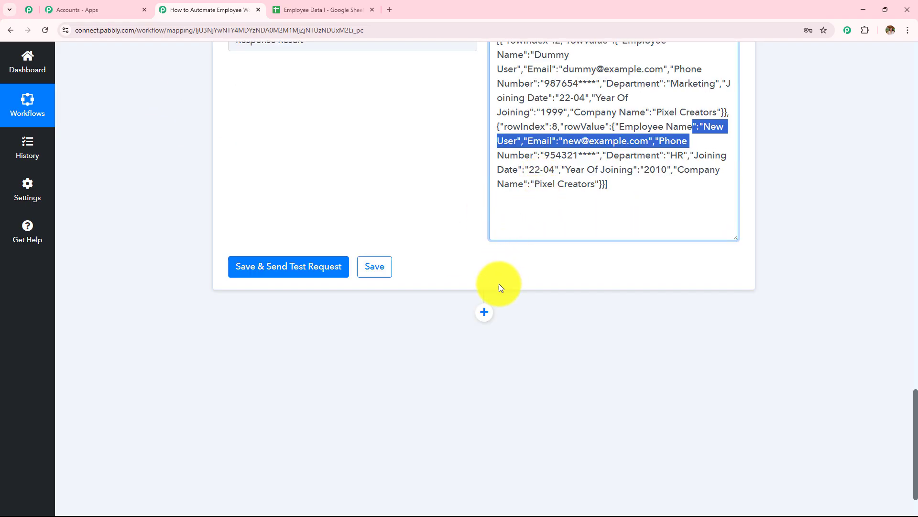
{"action": "left_click", "coordinate": [484, 312]}
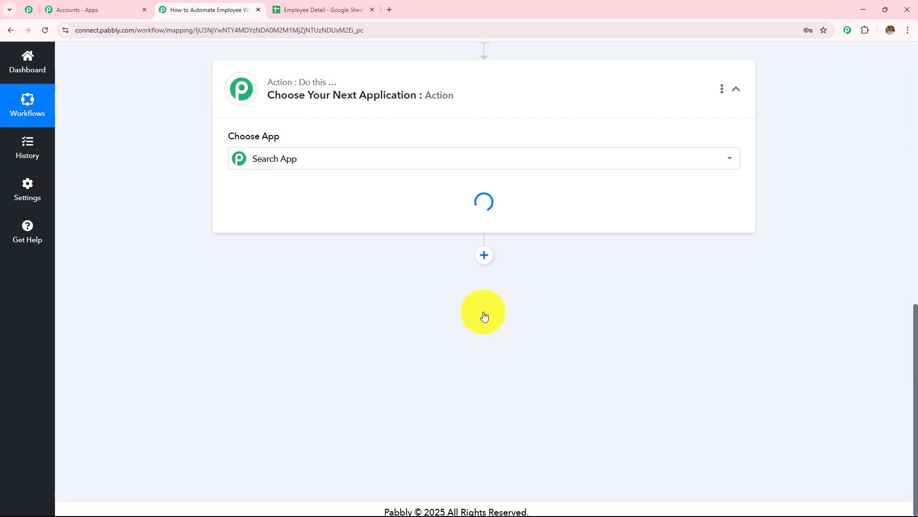
{"action": "scroll", "coordinate": [303, 332], "scroll_direction": "up", "scroll_amount": 2}
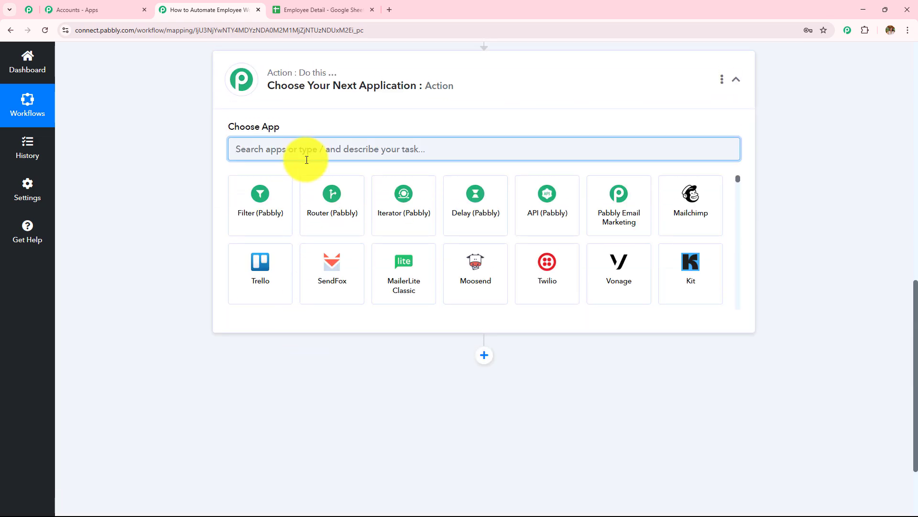
{"action": "type", "text": "I"}
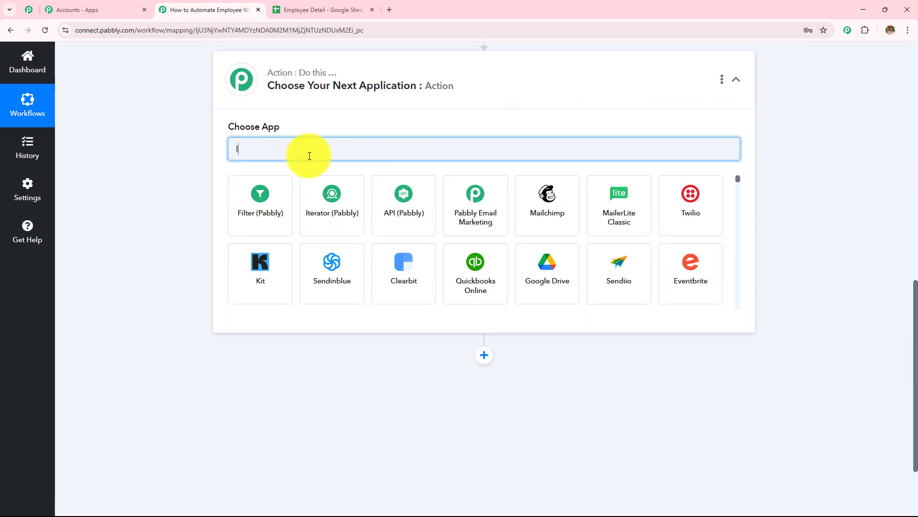
{"action": "type", "text": "ter"}
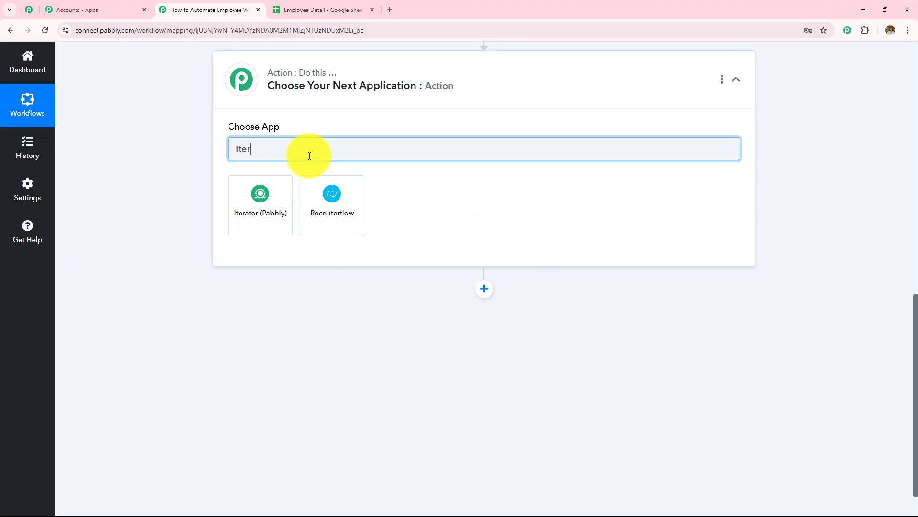
{"action": "left_click", "coordinate": [276, 191]}
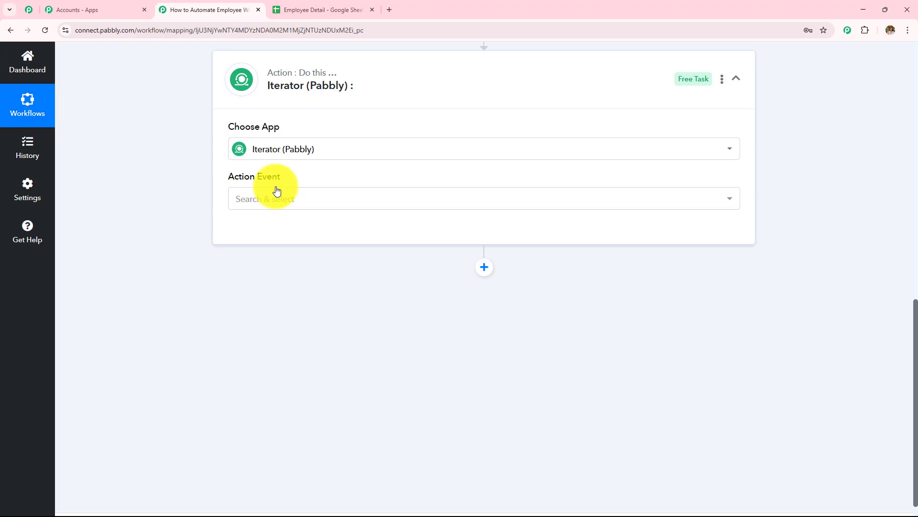
{"action": "left_click", "coordinate": [277, 192]}
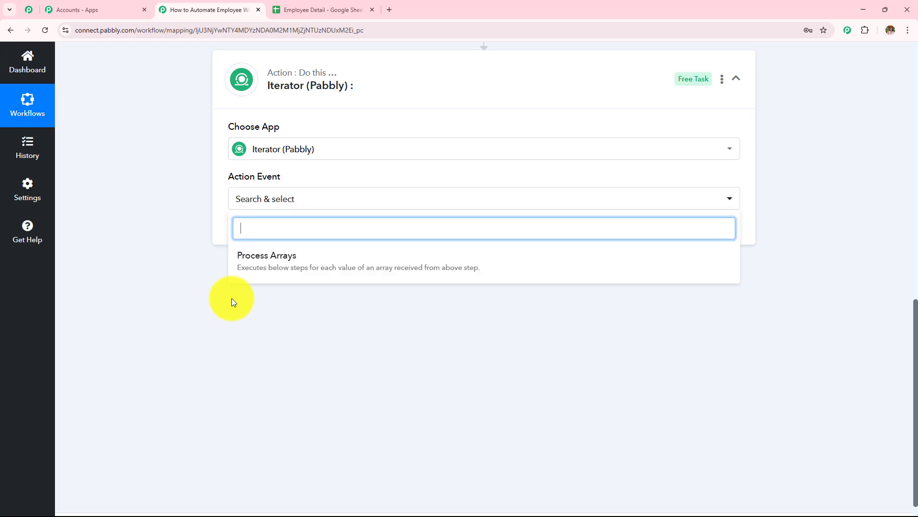
{"action": "left_click", "coordinate": [246, 267]}
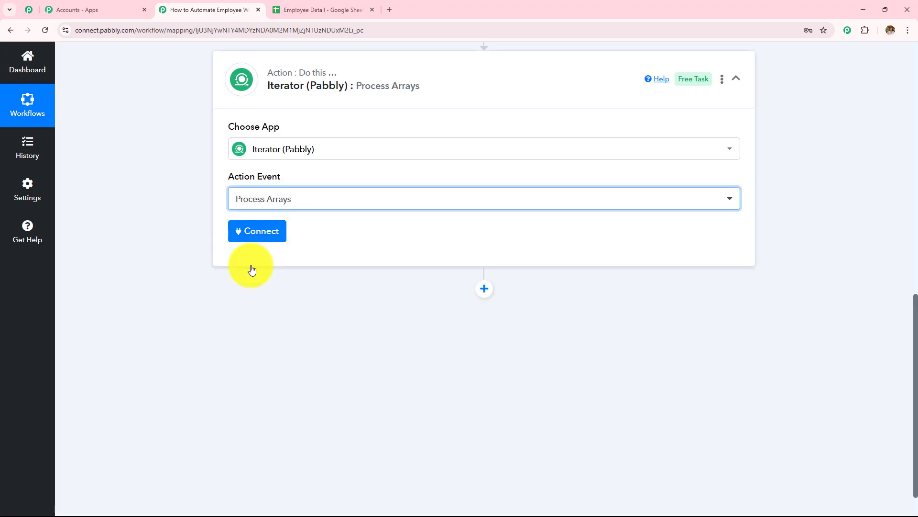
Connect the Iterator, choose the lookup step's Response Result [] as its array, and save it with a test request.
{"action": "scroll", "coordinate": [426, 210], "scroll_direction": "up", "scroll_amount": 4}
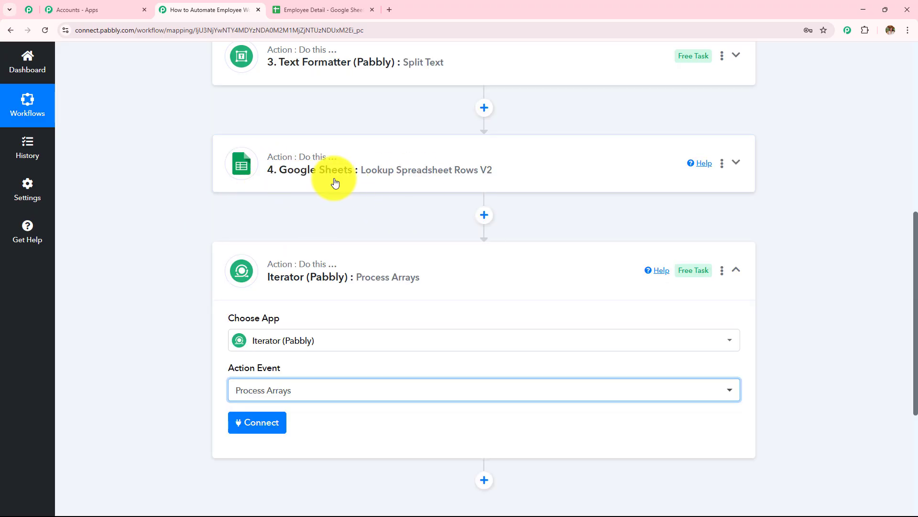
{"action": "scroll", "coordinate": [416, 184], "scroll_direction": "down", "scroll_amount": 4}
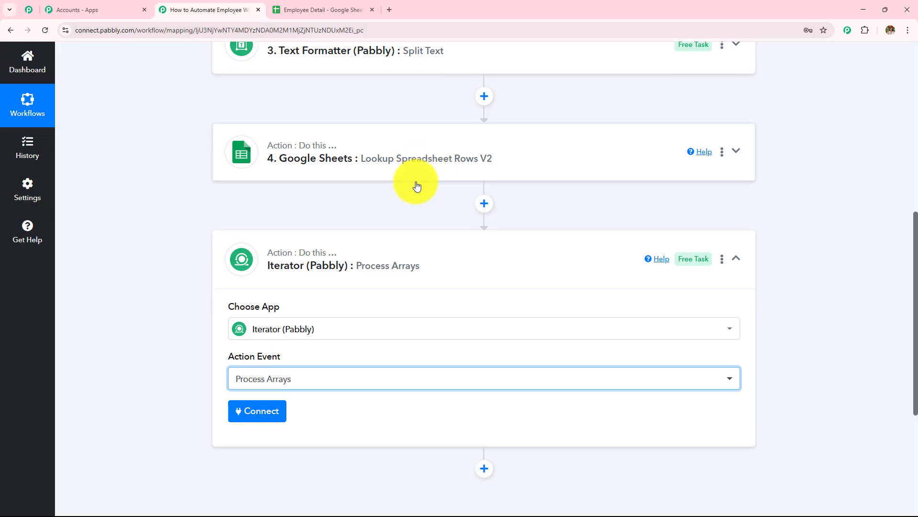
{"action": "scroll", "coordinate": [414, 186], "scroll_direction": "up", "scroll_amount": 2}
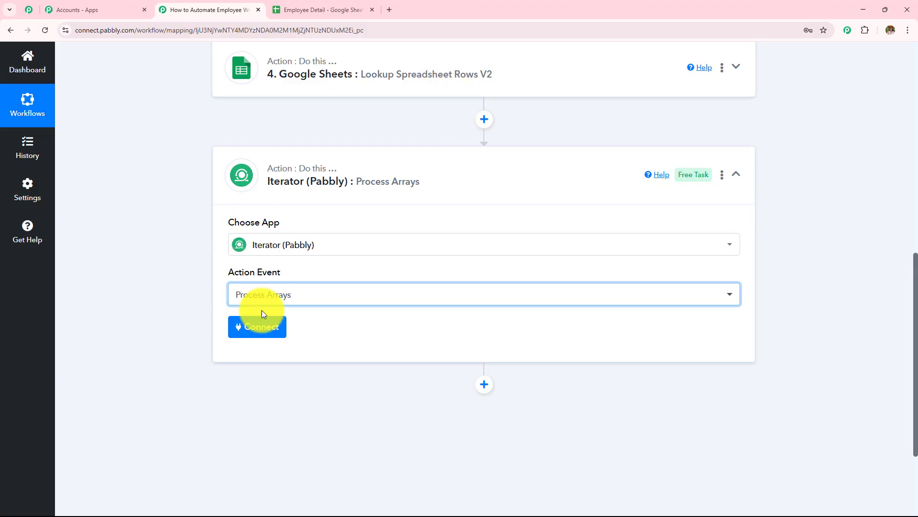
{"action": "left_click", "coordinate": [262, 327]}
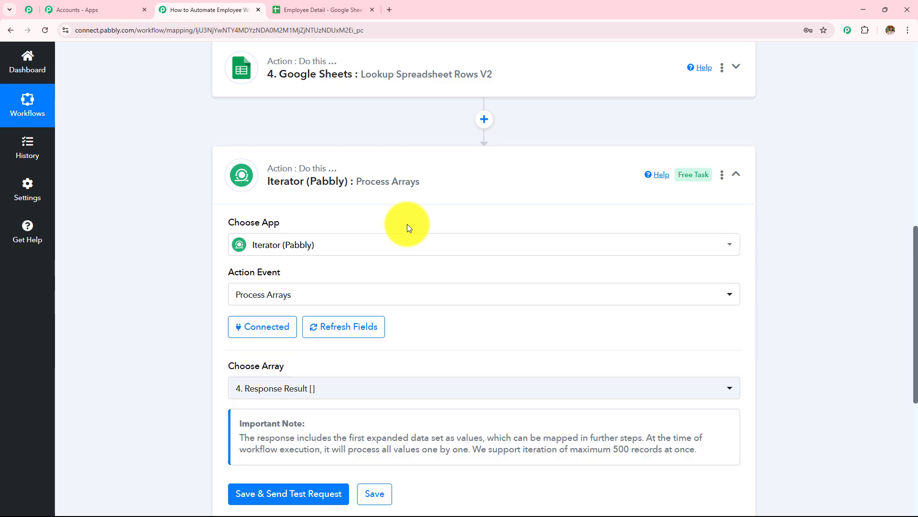
{"action": "scroll", "coordinate": [404, 223], "scroll_direction": "down", "scroll_amount": 4}
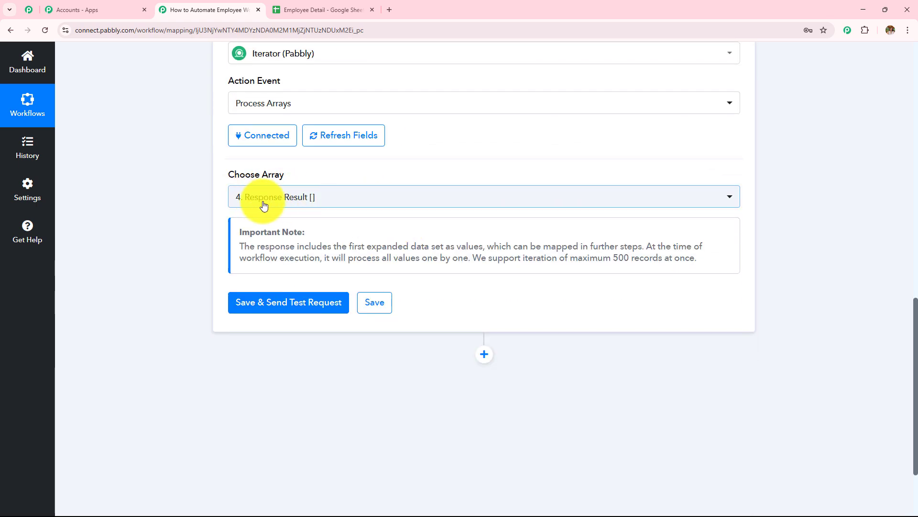
{"action": "left_click", "coordinate": [324, 203]}
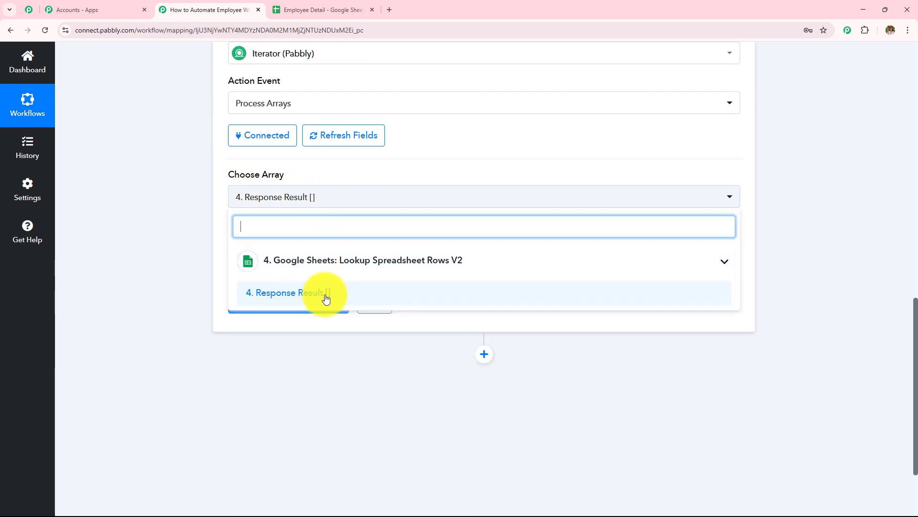
{"action": "left_click", "coordinate": [294, 296]}
{"action": "left_click", "coordinate": [297, 302]}
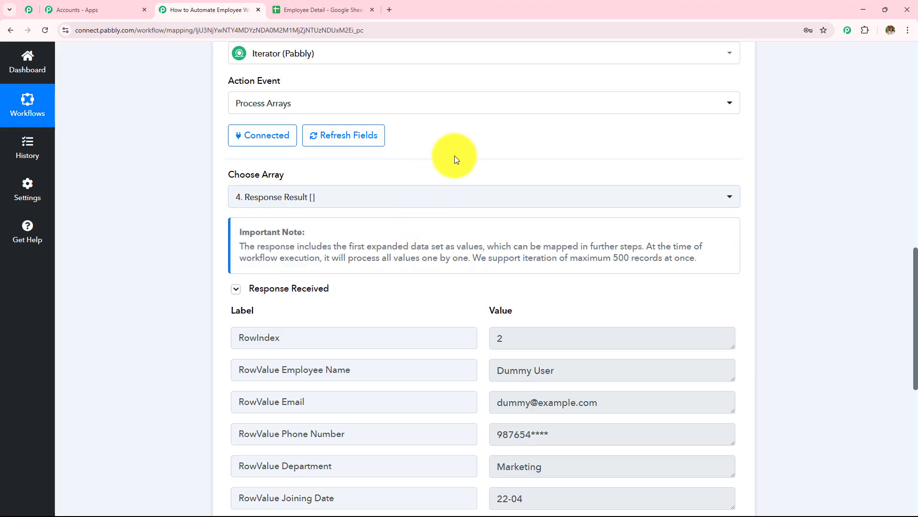
{"action": "scroll", "coordinate": [454, 156], "scroll_direction": "down", "scroll_amount": 4}
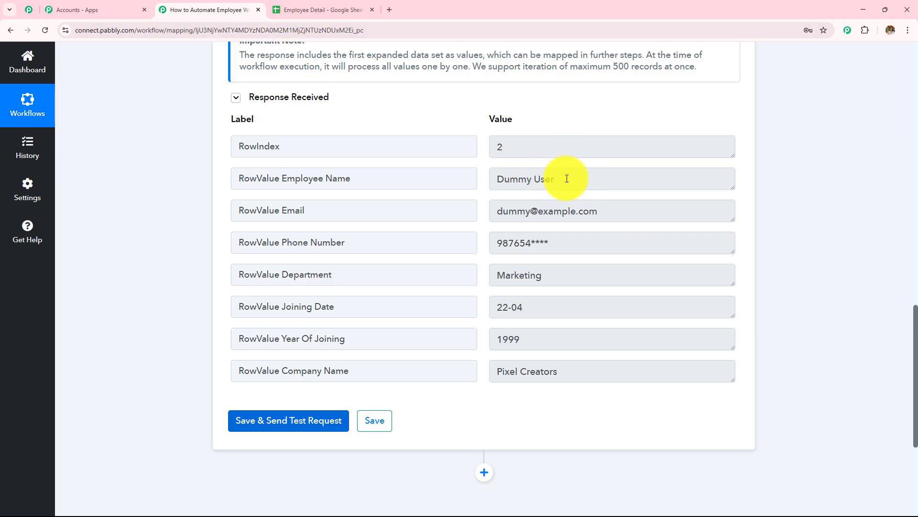
Examine the Iterator's received values, from employee name, email and phone number to department, joining date, year of joining and company name.
{"action": "left_click", "coordinate": [567, 178]}
{"action": "left_click", "coordinate": [553, 213]}
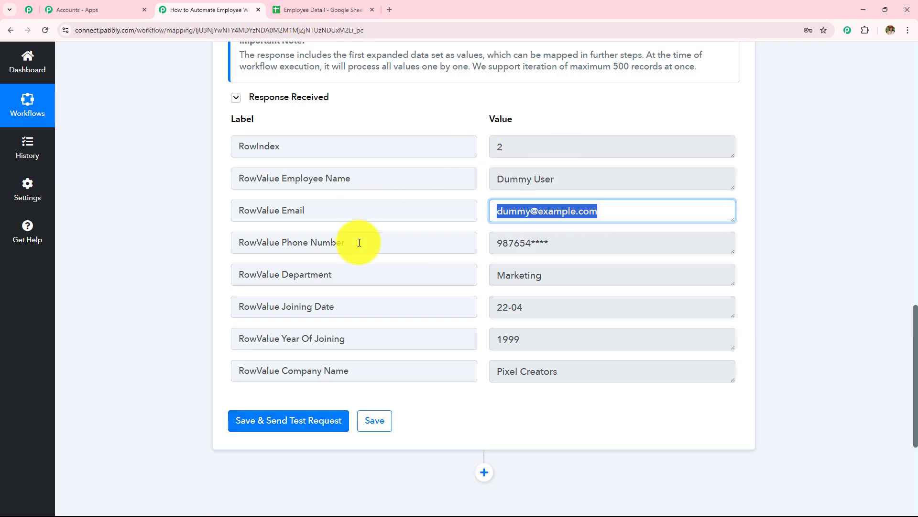
{"action": "left_click", "coordinate": [563, 246]}
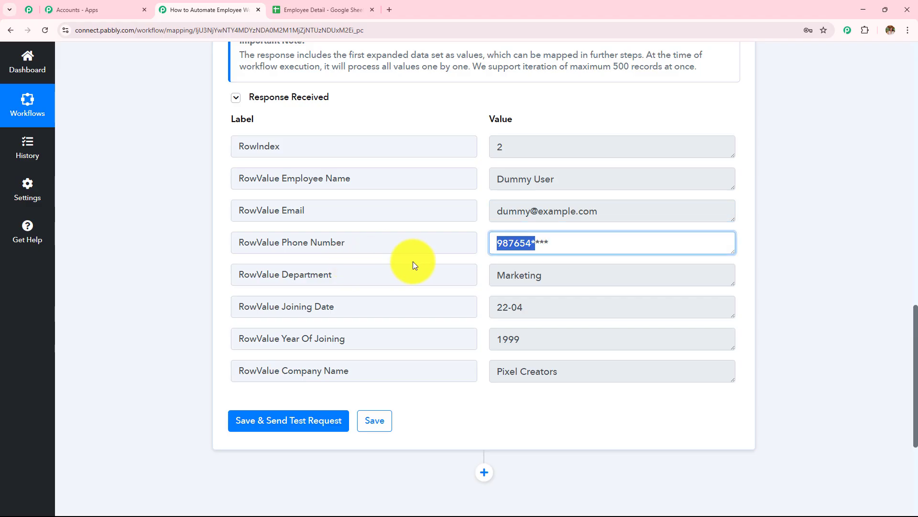
{"action": "left_click", "coordinate": [570, 279]}
{"action": "left_click", "coordinate": [526, 307]}
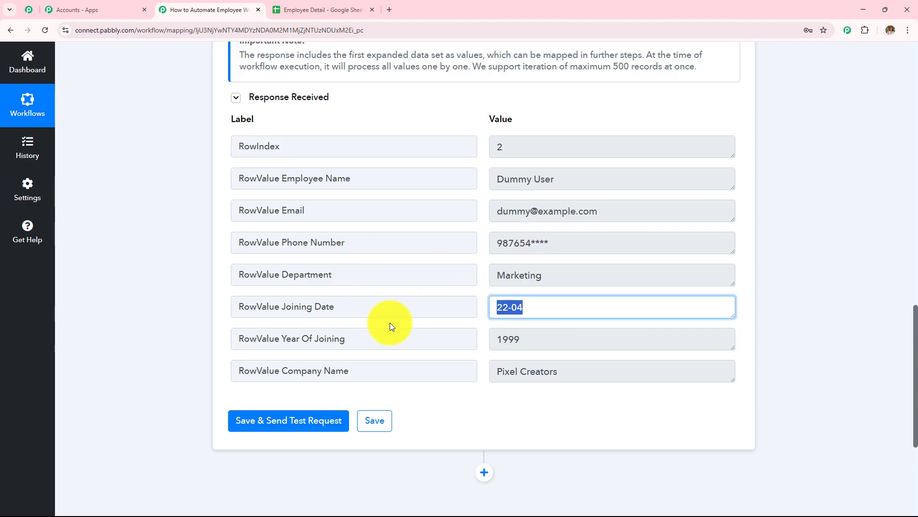
{"action": "left_click", "coordinate": [530, 345]}
{"action": "left_click", "coordinate": [553, 371]}
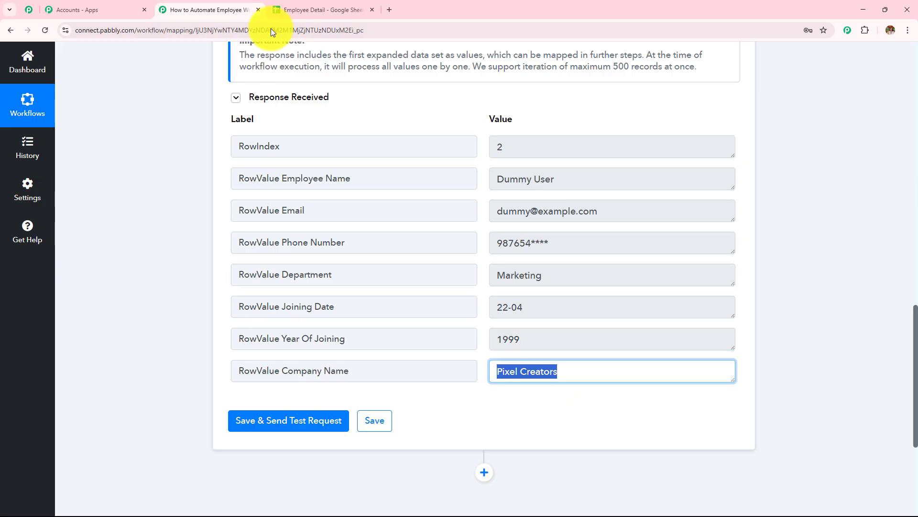
Compare the Iterator response with row 2 of the Employee Detail spreadsheet, from email to year of joining, and return to the workflow.
{"action": "left_click", "coordinate": [279, 6]}
{"action": "left_click", "coordinate": [257, 188]}
{"action": "left_click", "coordinate": [437, 181]}
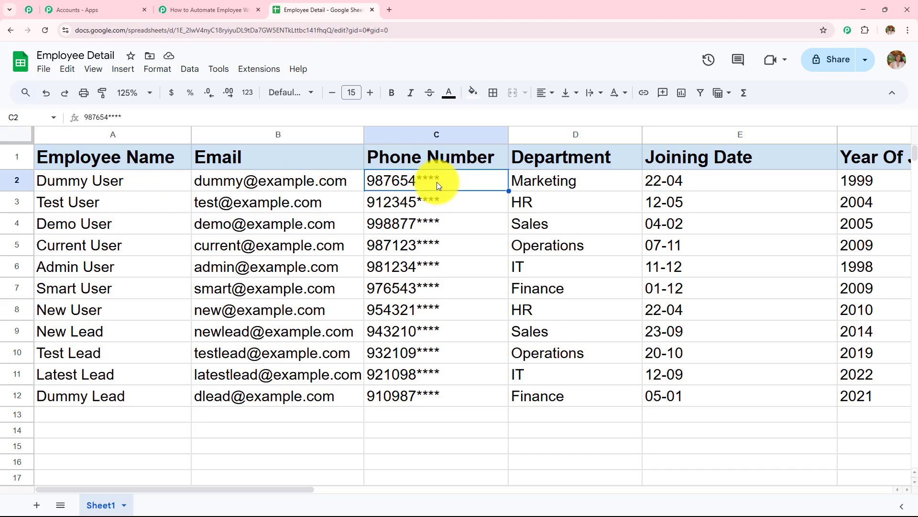
{"action": "left_click", "coordinate": [621, 177]}
{"action": "left_click", "coordinate": [689, 184]}
{"action": "left_click", "coordinate": [856, 181]}
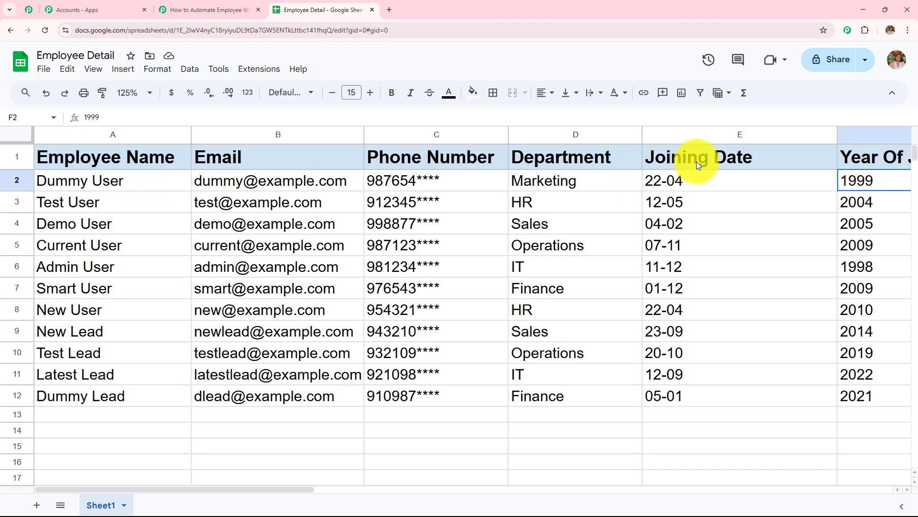
{"action": "left_click", "coordinate": [195, 10]}
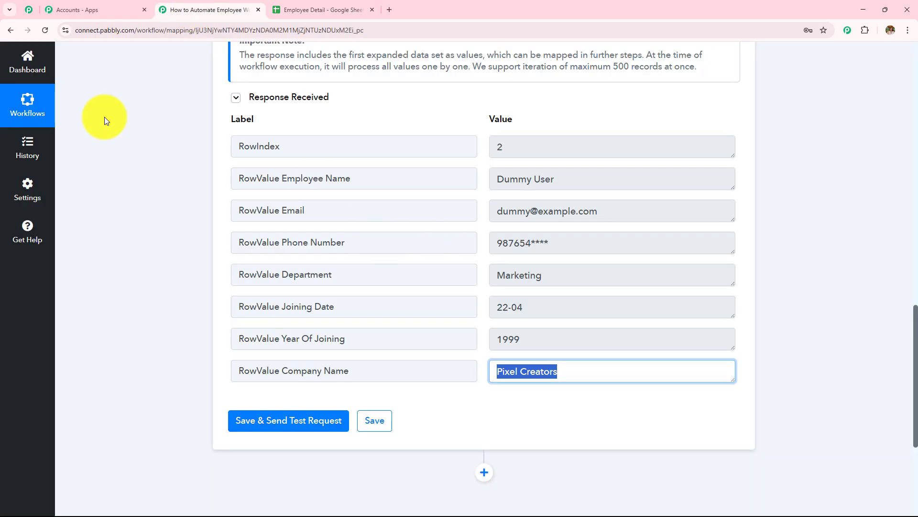
Add an OpenAI (ChatGPT, DALL-E, Whisper) action after the Iterator step, with ChatGPT as its action event.
{"action": "scroll", "coordinate": [349, 242], "scroll_direction": "down", "scroll_amount": 3}
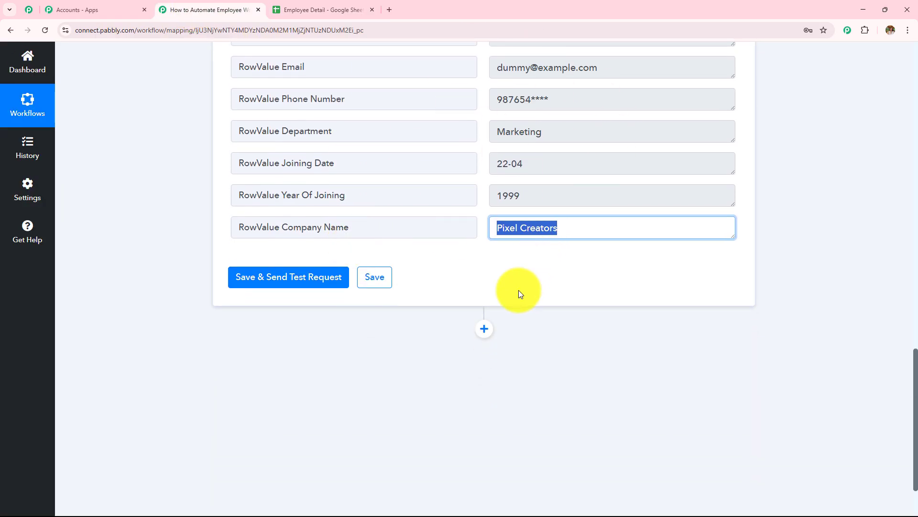
{"action": "left_click", "coordinate": [484, 329]}
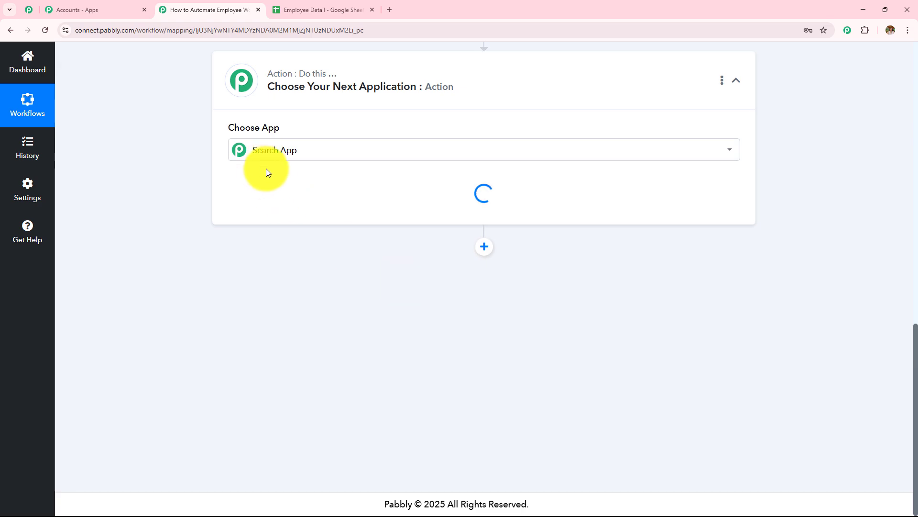
{"action": "left_click", "coordinate": [294, 247]}
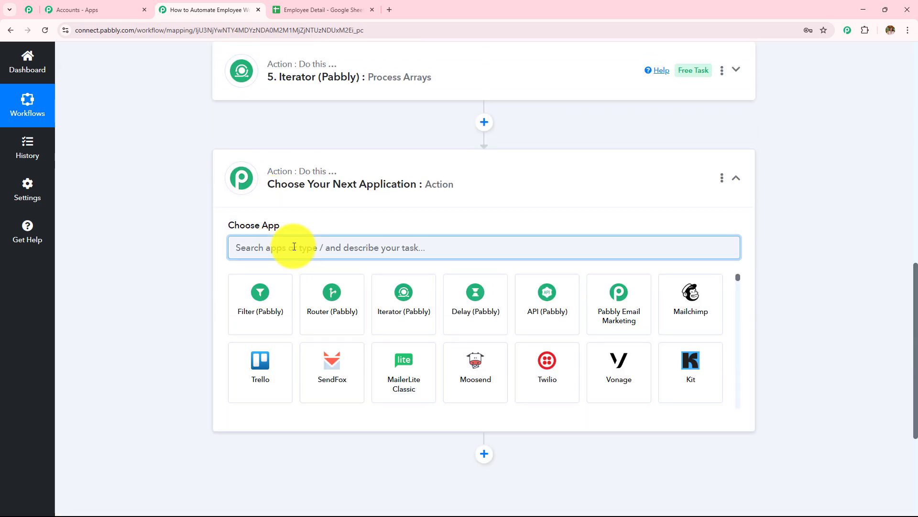
{"action": "type", "text": "Open"}
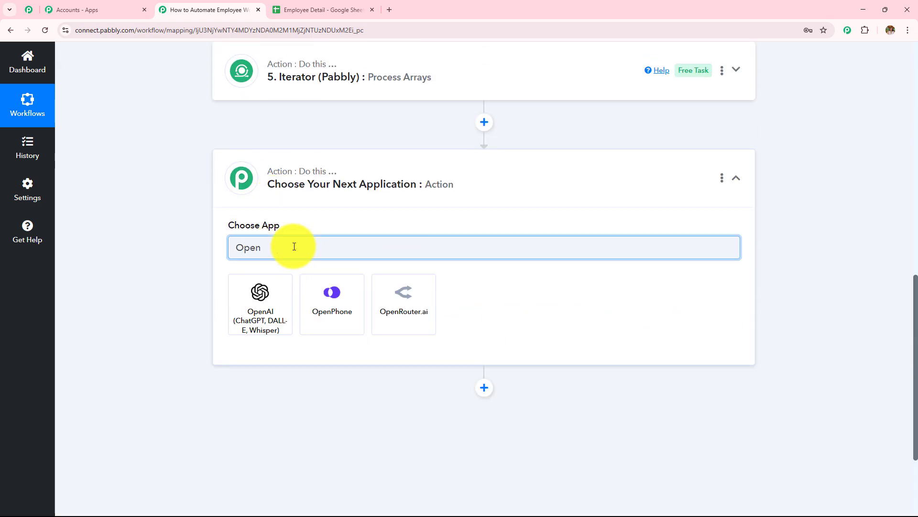
{"action": "scroll", "coordinate": [306, 235], "scroll_direction": "up", "scroll_amount": 2}
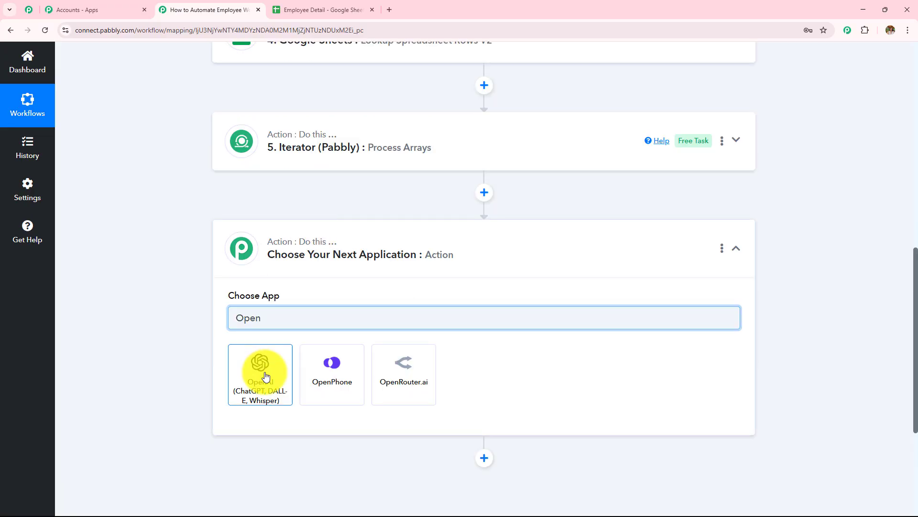
{"action": "left_click", "coordinate": [260, 295]}
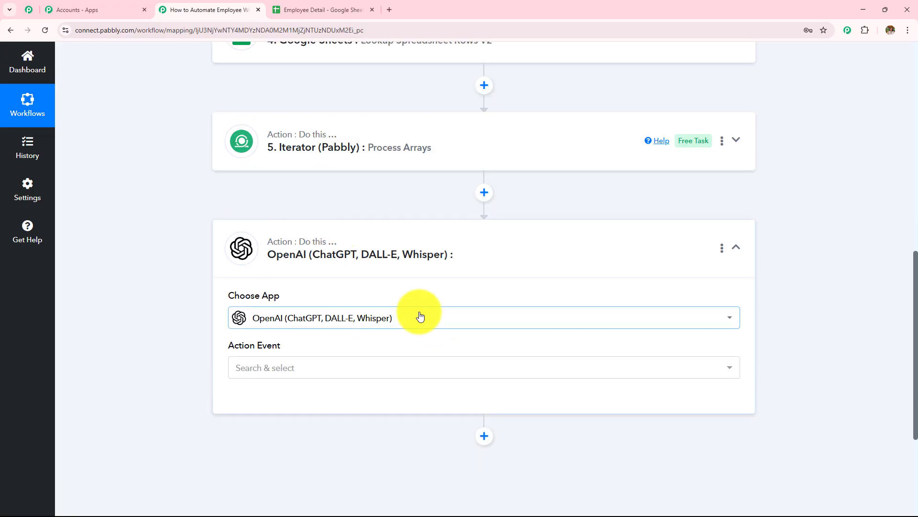
{"action": "scroll", "coordinate": [380, 266], "scroll_direction": "down", "scroll_amount": 2}
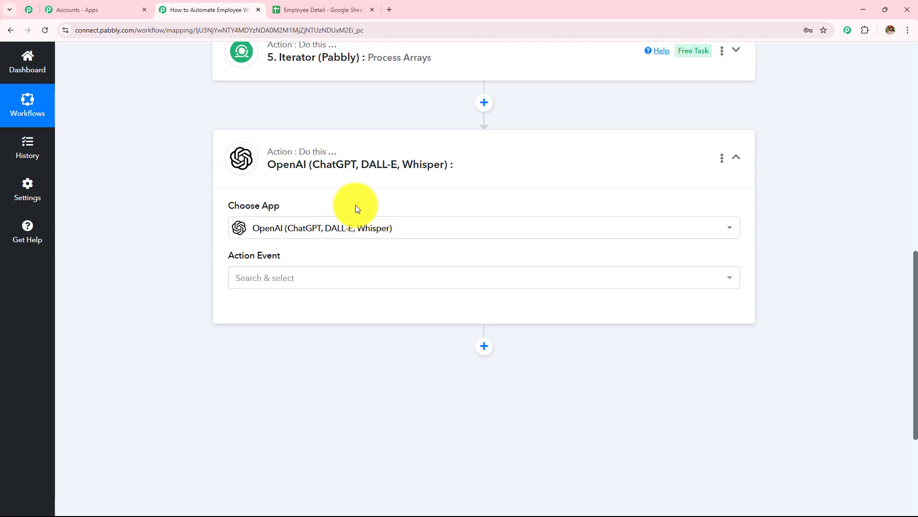
{"action": "left_click", "coordinate": [302, 280]}
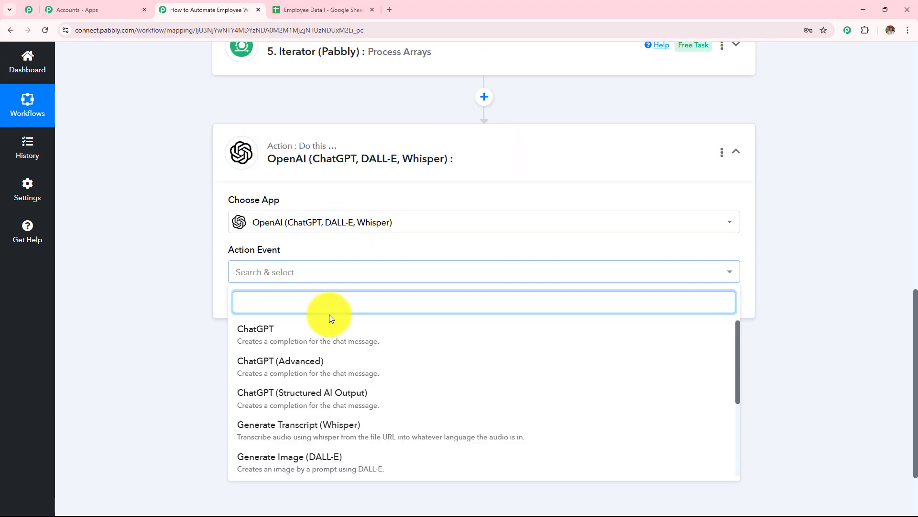
{"action": "left_click", "coordinate": [327, 329]}
Start a new OpenAI connection for the ChatGPT action and open the linked OpenAI API Keys page.
{"action": "left_click", "coordinate": [268, 307]}
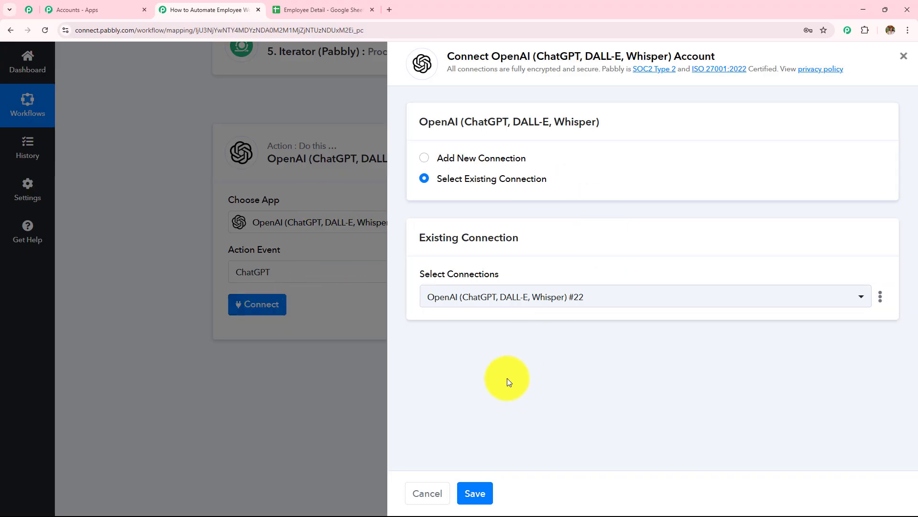
{"action": "left_click", "coordinate": [424, 157]}
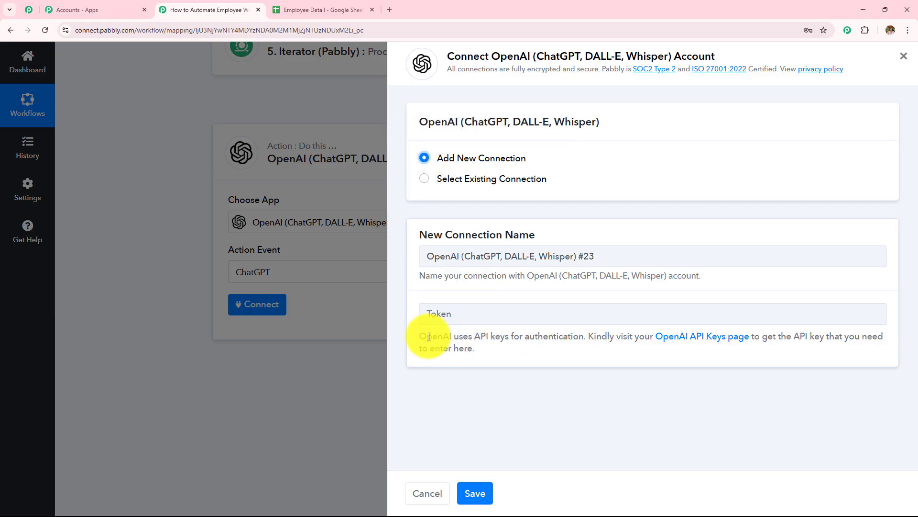
{"action": "left_click_drag", "start_coordinate": [420, 339], "coordinate": [492, 359]}
{"action": "left_click", "coordinate": [515, 357]}
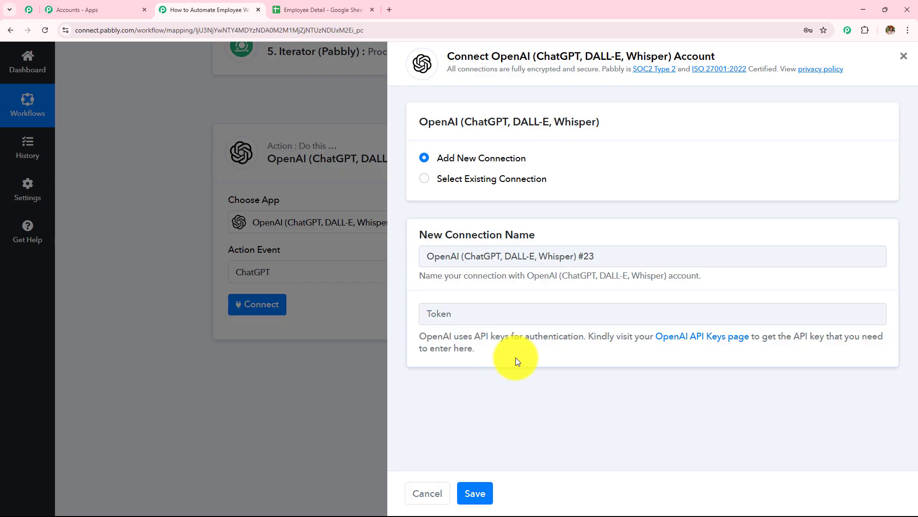
{"action": "left_click", "coordinate": [691, 341]}
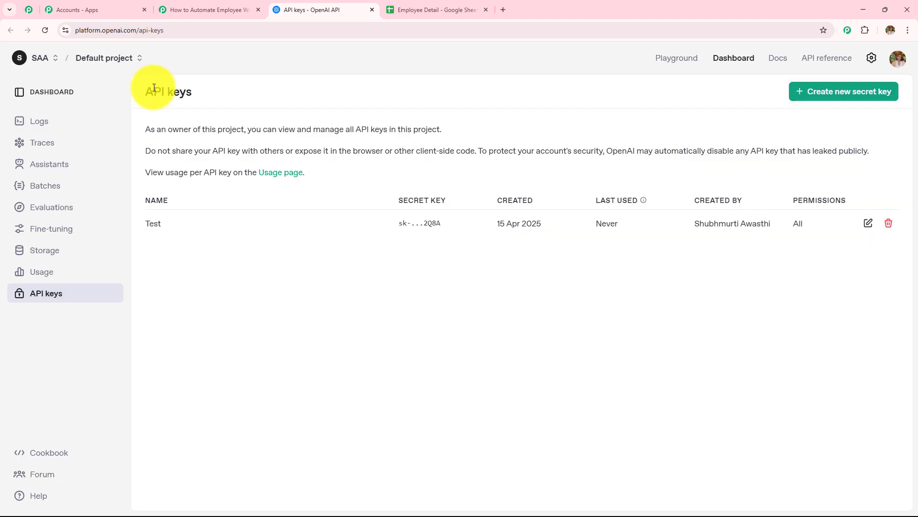
Create an OpenAI secret key named Test in the Default project with All permissions, and copy it.
{"action": "left_click_drag", "start_coordinate": [142, 91], "coordinate": [202, 94]}
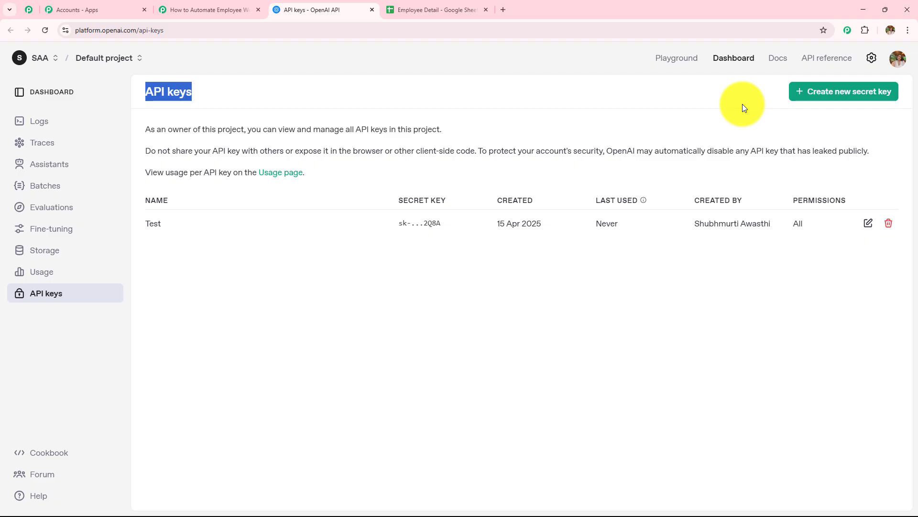
{"action": "left_click", "coordinate": [842, 99]}
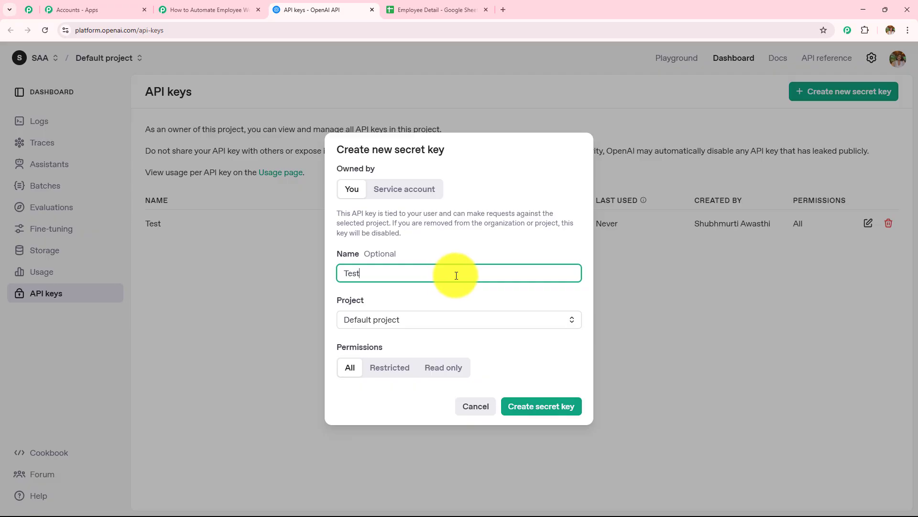
{"action": "left_click", "coordinate": [539, 407]}
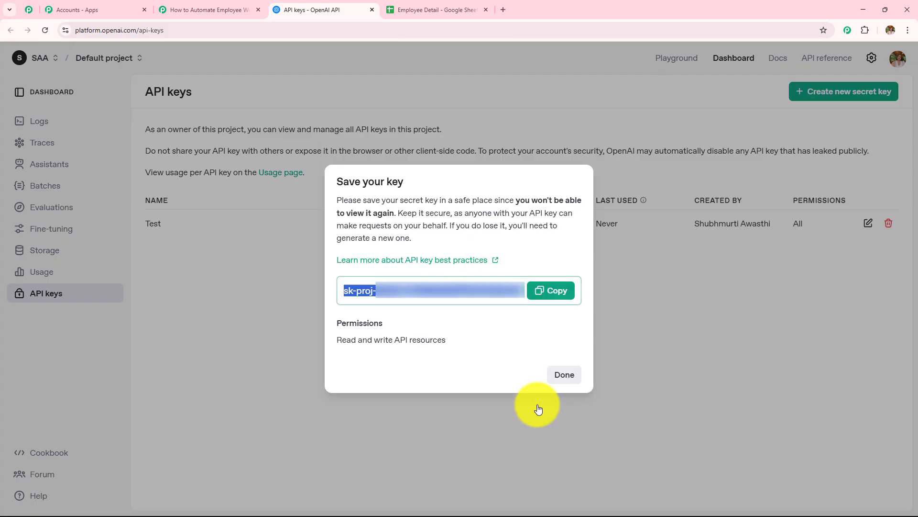
{"action": "left_click", "coordinate": [550, 299]}
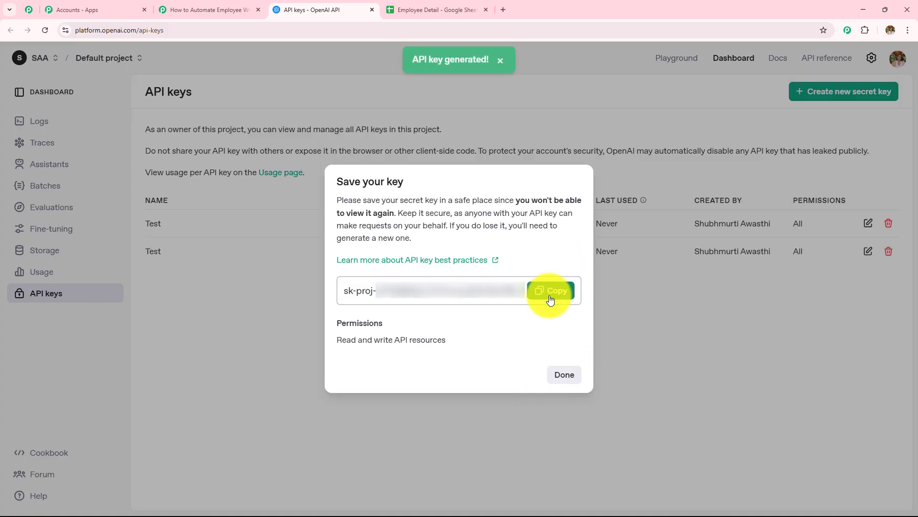
{"action": "left_click", "coordinate": [565, 375]}
Return to the Pabbly Connect workflow and connect the ChatGPT action with the existing connection OpenAI (ChatGPT, DALL-E, Whisper) #22.
{"action": "left_click", "coordinate": [217, 4]}
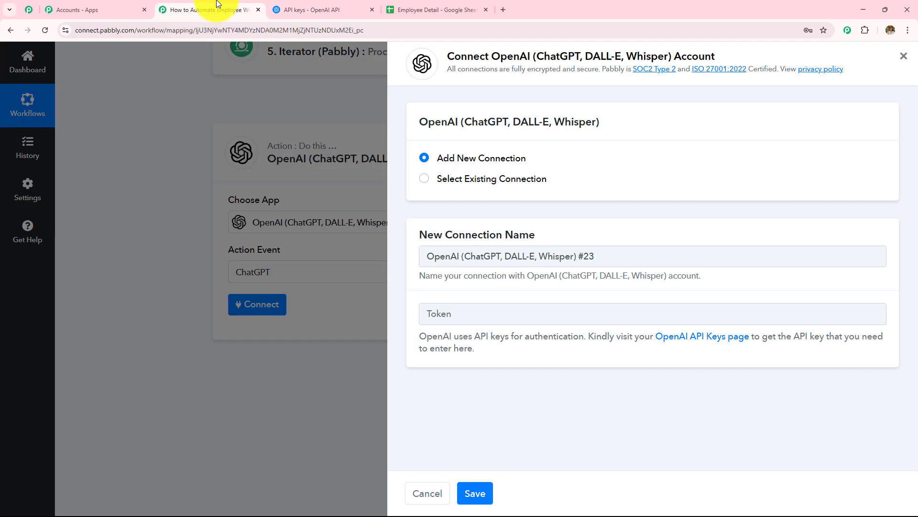
{"action": "left_click", "coordinate": [486, 309]}
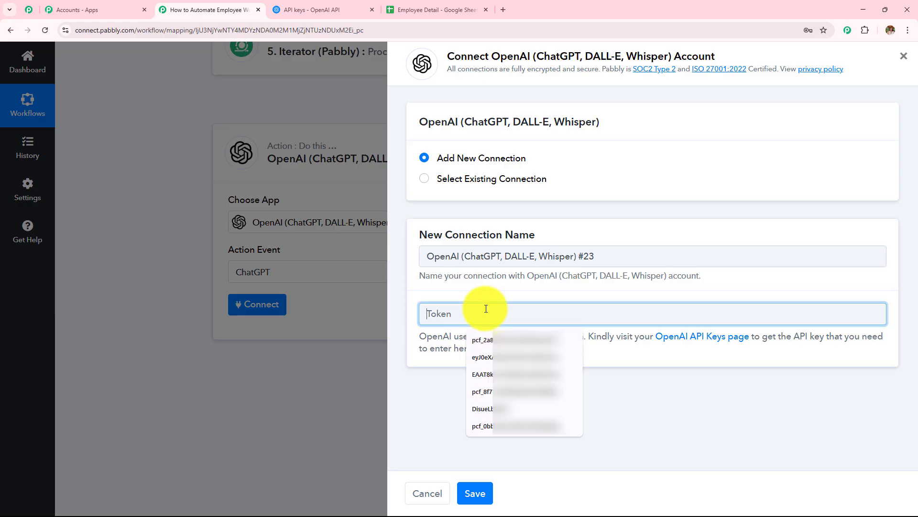
{"action": "left_click", "coordinate": [425, 182]}
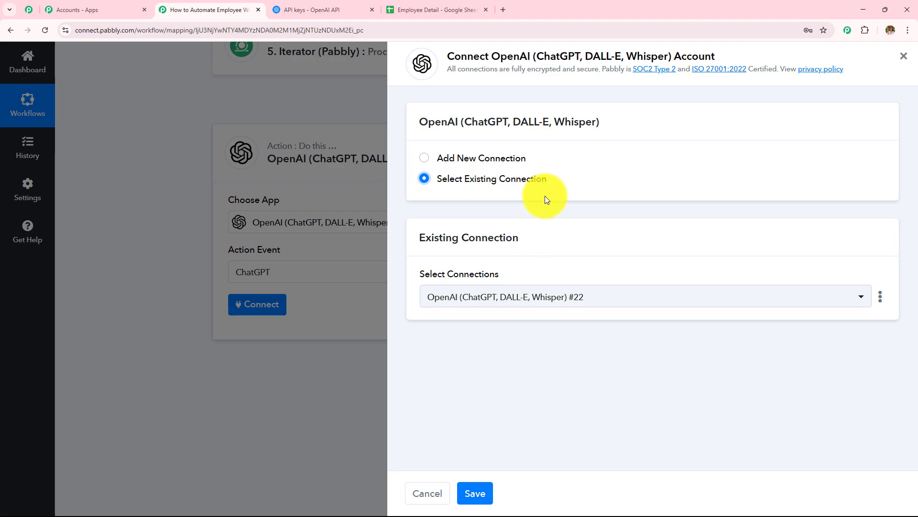
{"action": "left_click", "coordinate": [480, 494]}
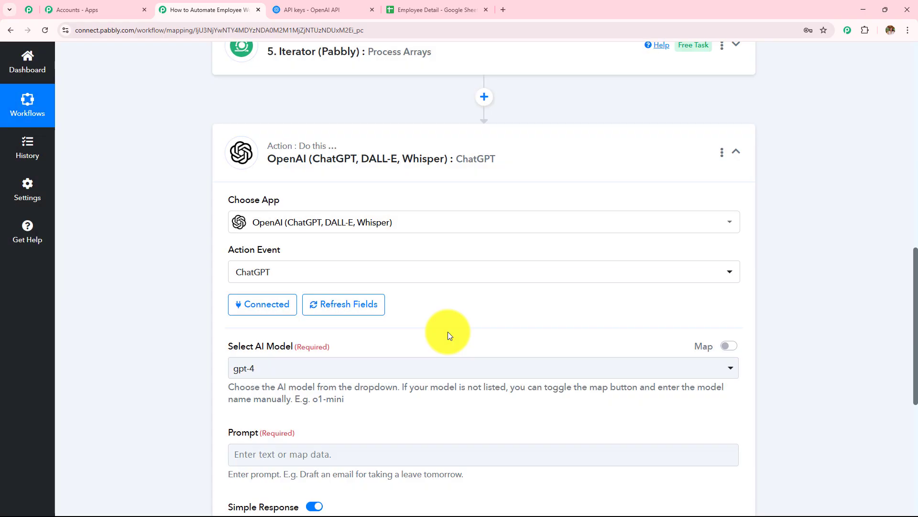
Set the ChatGPT action's AI model to gpt-4o-mini.
{"action": "scroll", "coordinate": [449, 272], "scroll_direction": "down", "scroll_amount": 4}
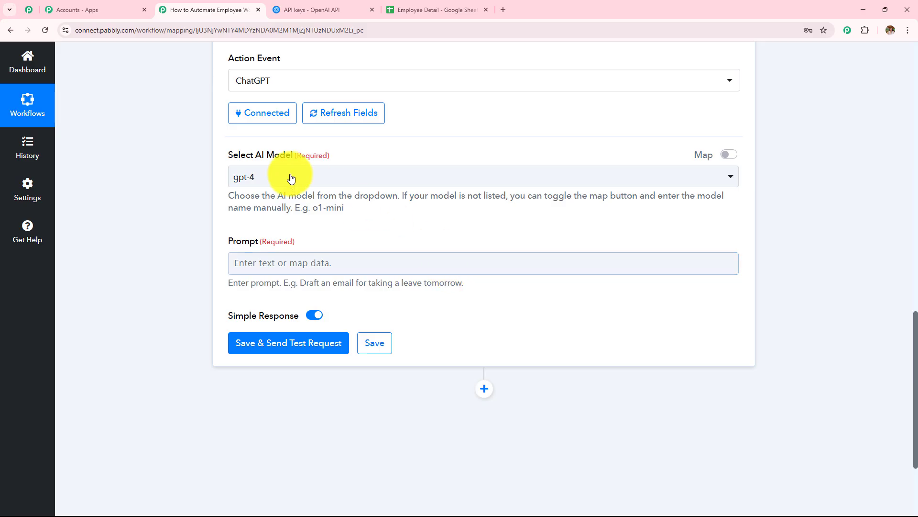
{"action": "left_click_drag", "start_coordinate": [256, 156], "coordinate": [318, 156]}
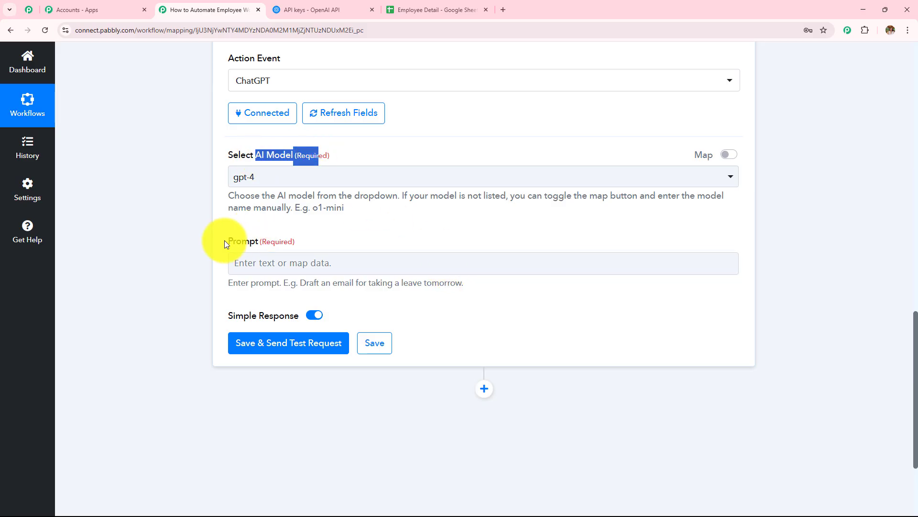
{"action": "left_click_drag", "start_coordinate": [224, 244], "coordinate": [374, 241]}
{"action": "left_click", "coordinate": [375, 178]}
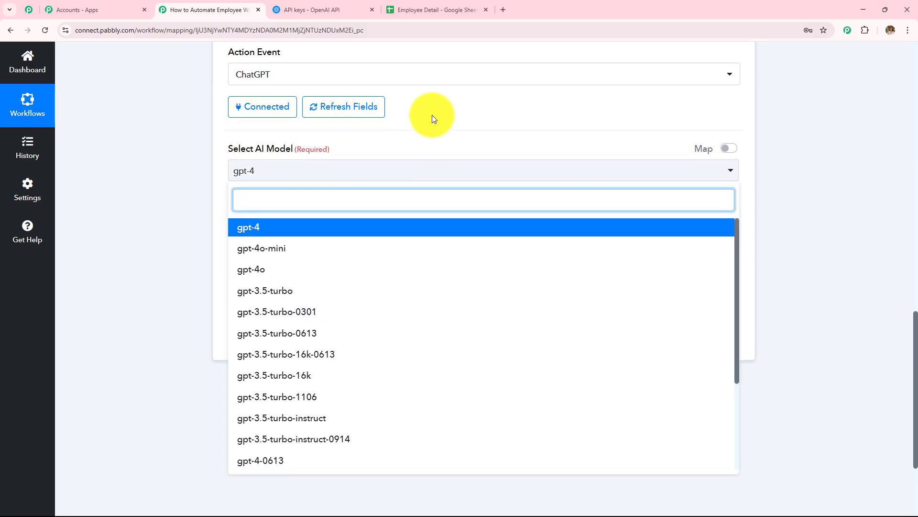
{"action": "scroll", "coordinate": [432, 119], "scroll_direction": "down", "scroll_amount": 3}
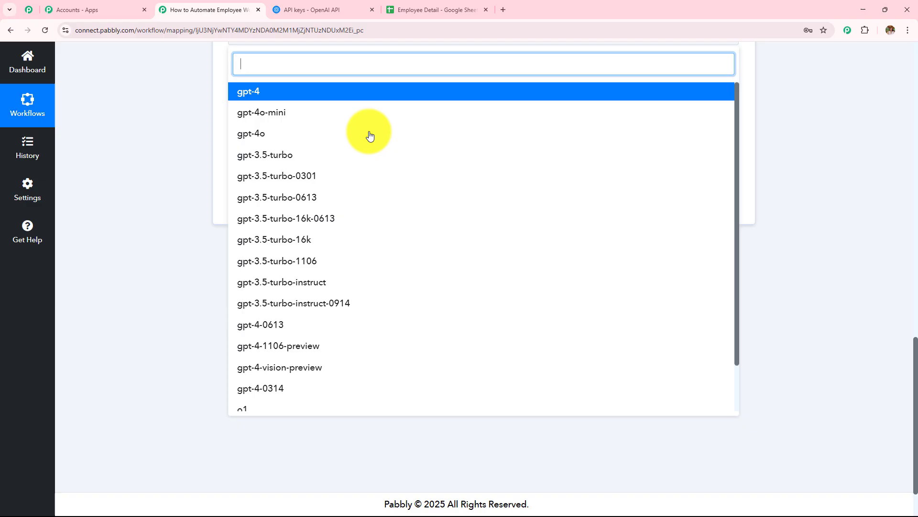
{"action": "left_click", "coordinate": [277, 115]}
{"action": "scroll", "coordinate": [278, 173], "scroll_direction": "up", "scroll_amount": 3}
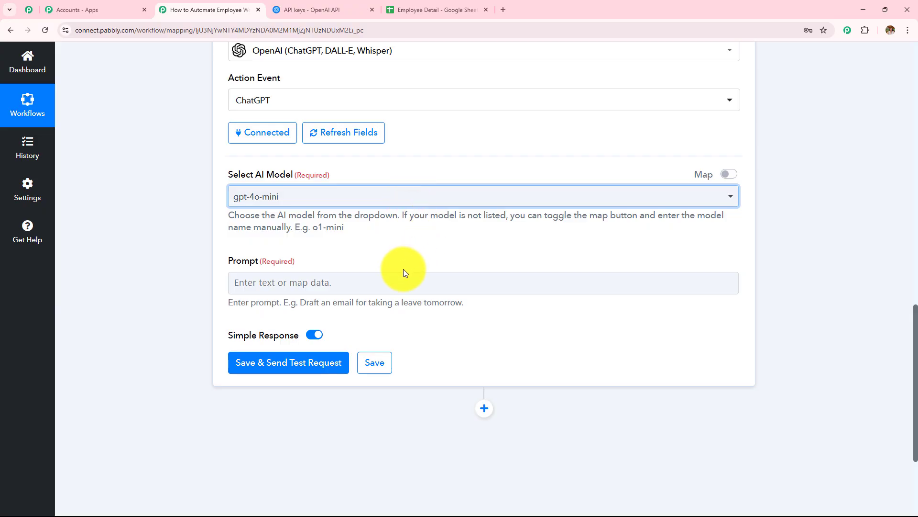
{"action": "scroll", "coordinate": [403, 269], "scroll_direction": "up", "scroll_amount": 9}
{"action": "scroll", "coordinate": [403, 269], "scroll_direction": "up", "scroll_amount": 8}
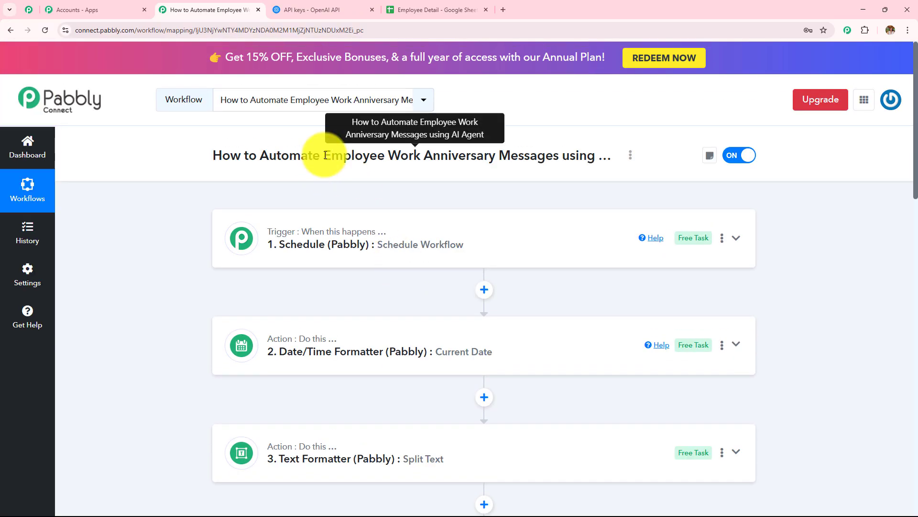
{"action": "left_click_drag", "start_coordinate": [325, 155], "coordinate": [488, 194]}
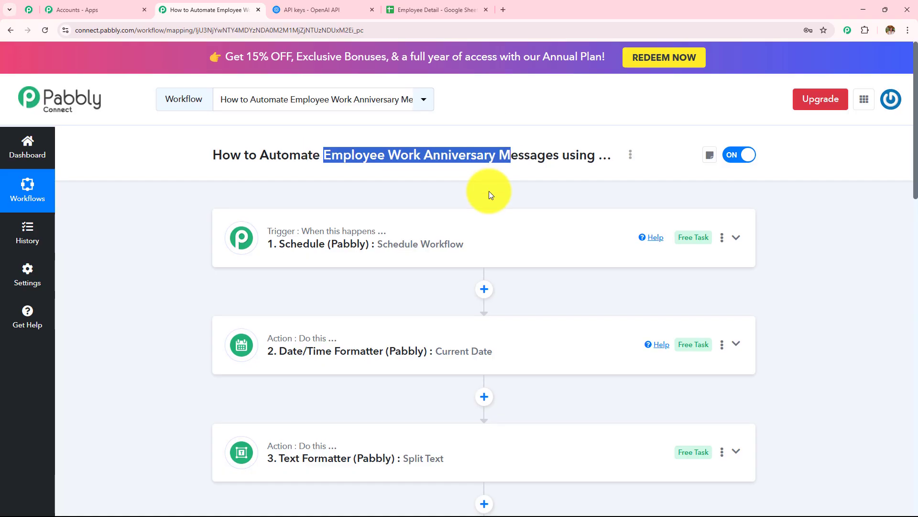
{"action": "scroll", "coordinate": [489, 195], "scroll_direction": "down", "scroll_amount": 3}
{"action": "scroll", "coordinate": [489, 195], "scroll_direction": "down", "scroll_amount": 15}
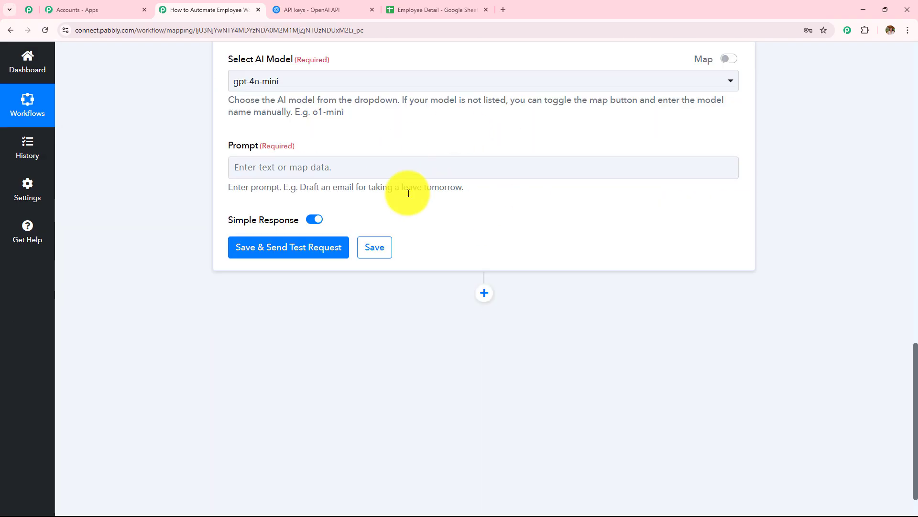
Enter the prompt for a friendly 40–60 word work anniversary message with Name, Department, Company and Years Completed lines and a pixel creators sign-off.
{"action": "left_click", "coordinate": [443, 168]}
{"action": "type", "text": "Create a warm and professional work anniversary message for an employee. Here are the employee details: - Name: Department: Company: Years Completed: The tone should be friendly, grateful, and encouraging. Keep it between 40–60 words. Use the employee's name in the greeting. Warm regrads, pixel creators"}
{"action": "left_click", "coordinate": [162, 206]}
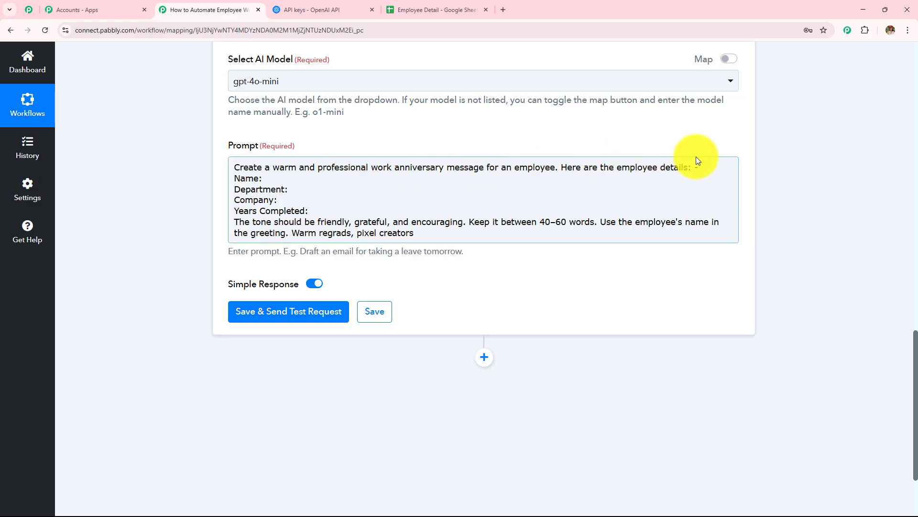
{"action": "left_click_drag", "start_coordinate": [264, 178], "coordinate": [206, 179]}
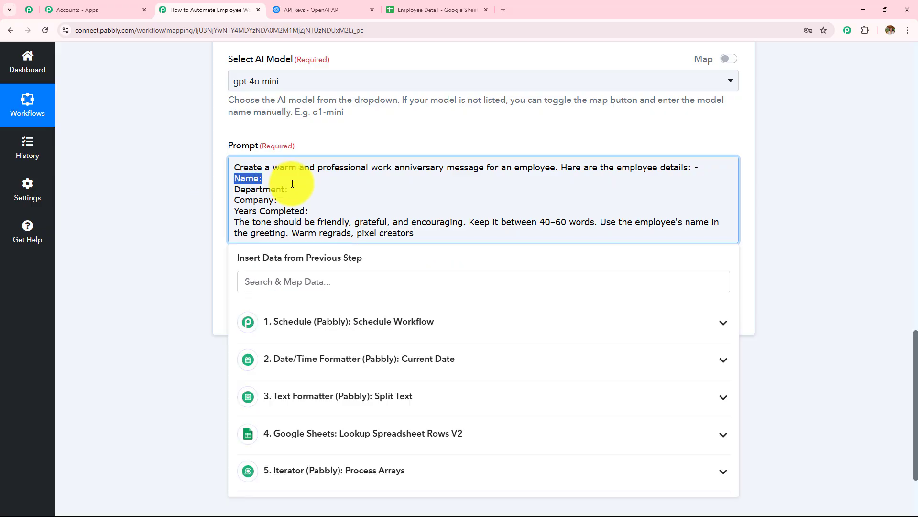
{"action": "left_click_drag", "start_coordinate": [309, 185], "coordinate": [185, 190]}
{"action": "left_click_drag", "start_coordinate": [288, 202], "coordinate": [206, 202]}
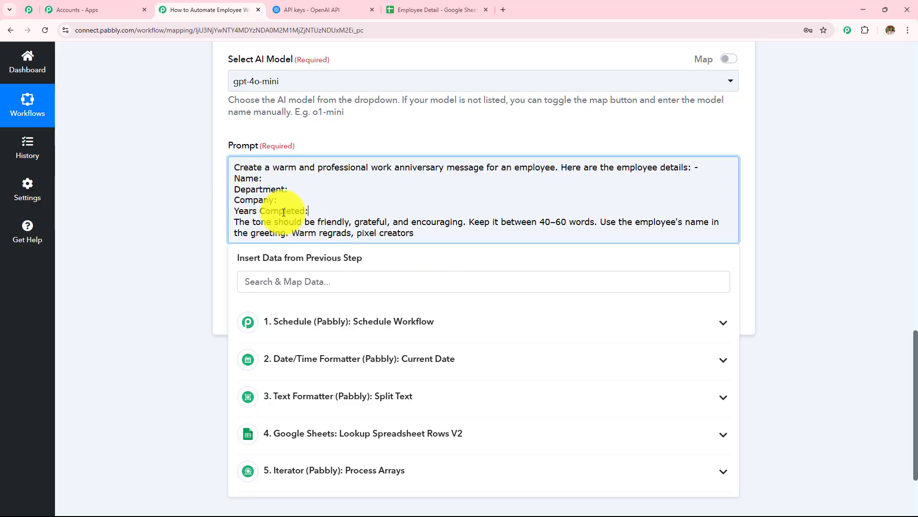
{"action": "left_click_drag", "start_coordinate": [309, 211], "coordinate": [219, 212]}
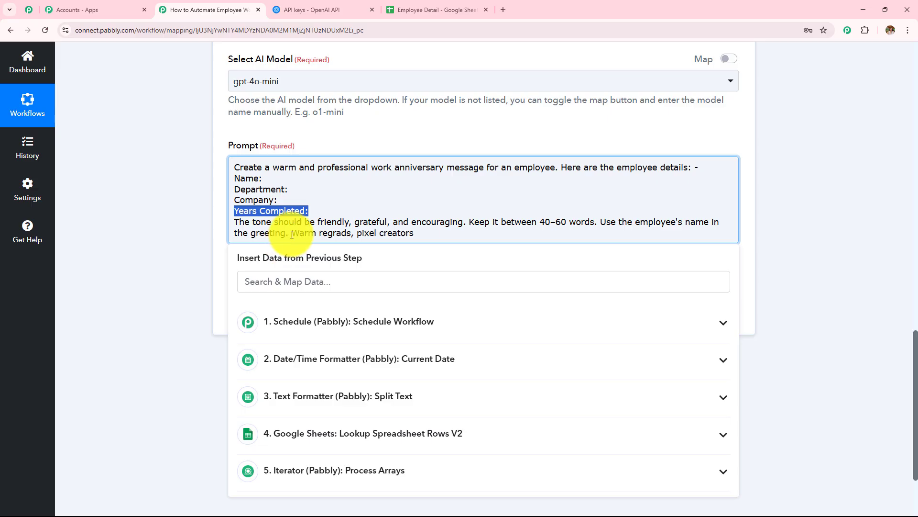
{"action": "left_click", "coordinate": [196, 234]}
Map the Iterator's Employee Name and Department values onto the Name and Department lines of the prompt.
{"action": "left_click", "coordinate": [283, 183]}
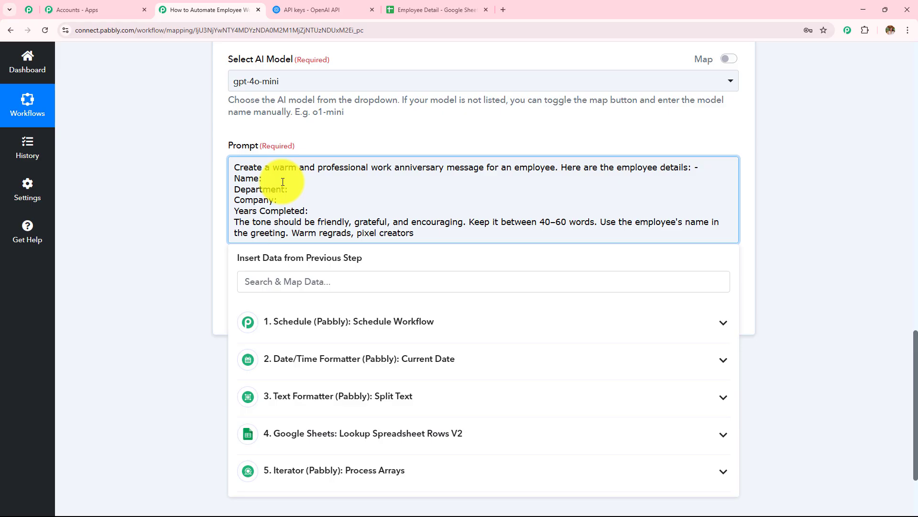
{"action": "scroll", "coordinate": [314, 153], "scroll_direction": "down", "scroll_amount": 2}
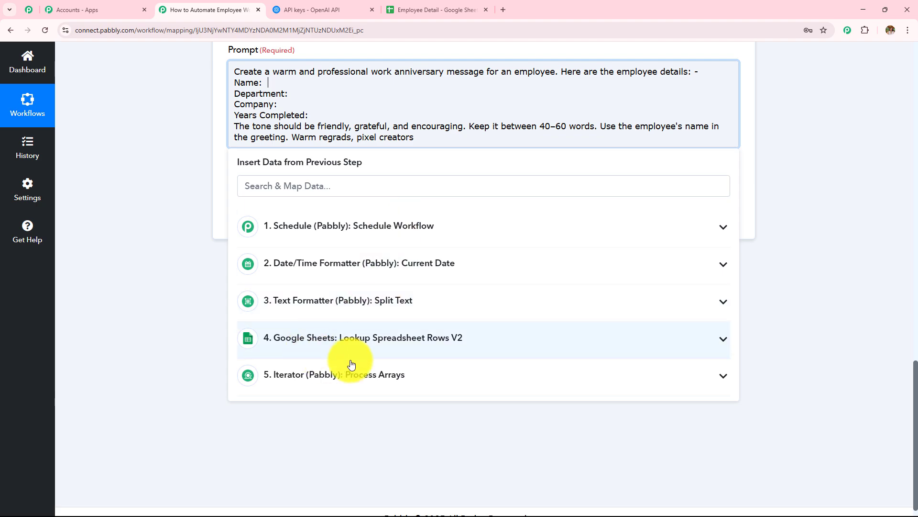
{"action": "left_click", "coordinate": [369, 378]}
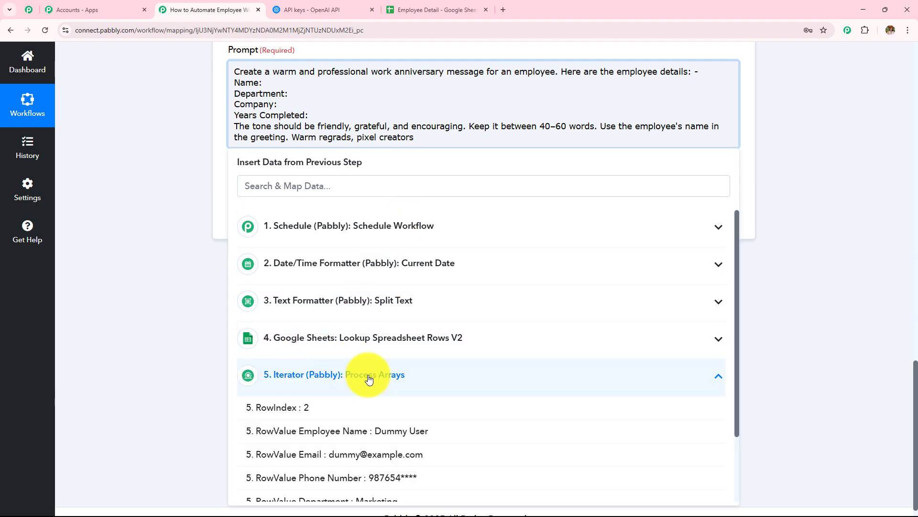
{"action": "scroll", "coordinate": [382, 334], "scroll_direction": "down", "scroll_amount": 2}
{"action": "left_click", "coordinate": [404, 349]}
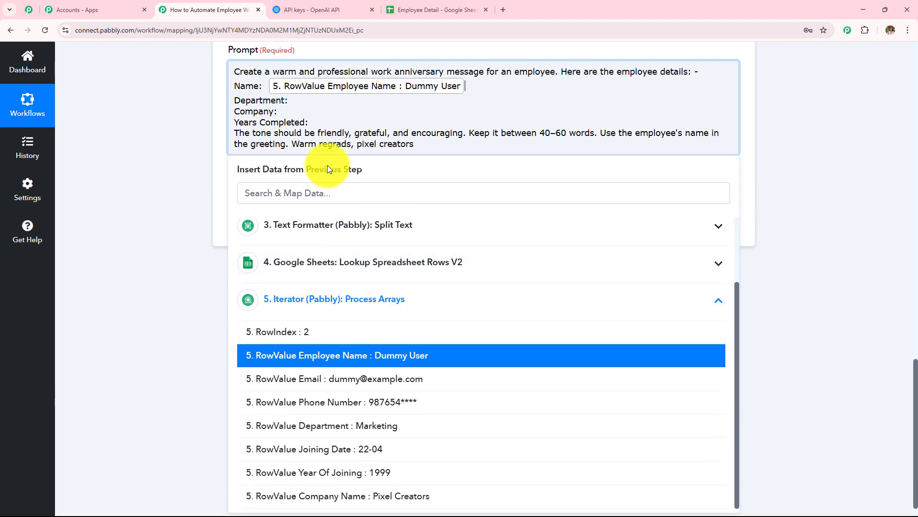
{"action": "left_click", "coordinate": [311, 101]}
{"action": "left_click", "coordinate": [381, 387]}
{"action": "scroll", "coordinate": [378, 363], "scroll_direction": "down", "scroll_amount": 2}
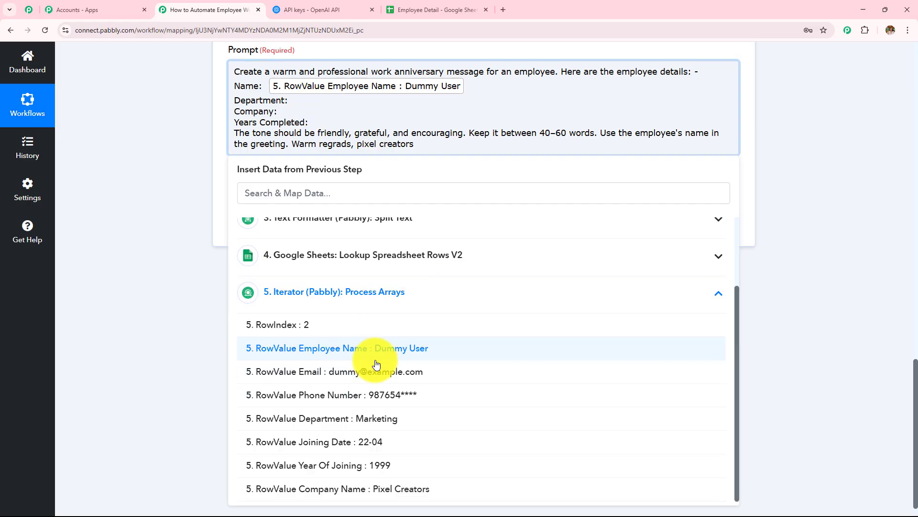
{"action": "left_click", "coordinate": [383, 421]}
Map the Iterator's Company Name onto the Company line, and Joining Date and Year Of Joining separated by a hyphen onto Years Completed.
{"action": "left_click", "coordinate": [301, 121]}
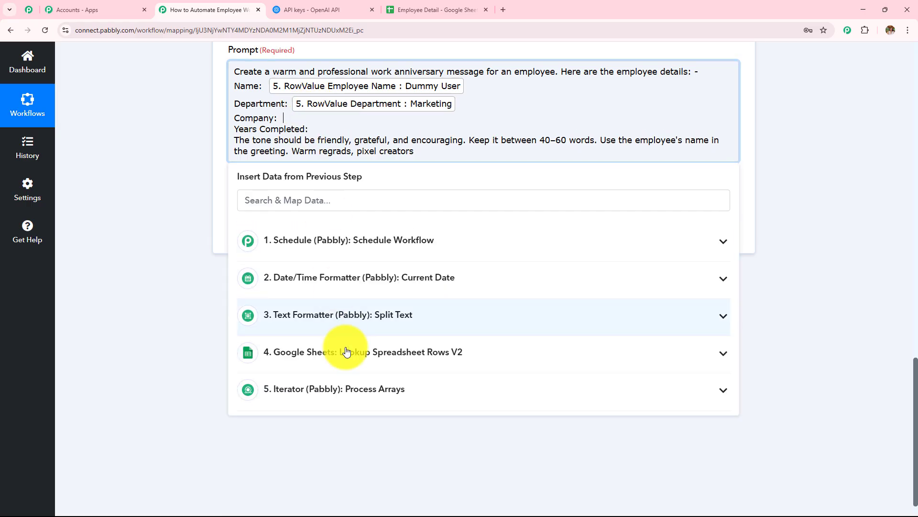
{"action": "left_click", "coordinate": [352, 385]}
{"action": "scroll", "coordinate": [359, 360], "scroll_direction": "down", "scroll_amount": 2}
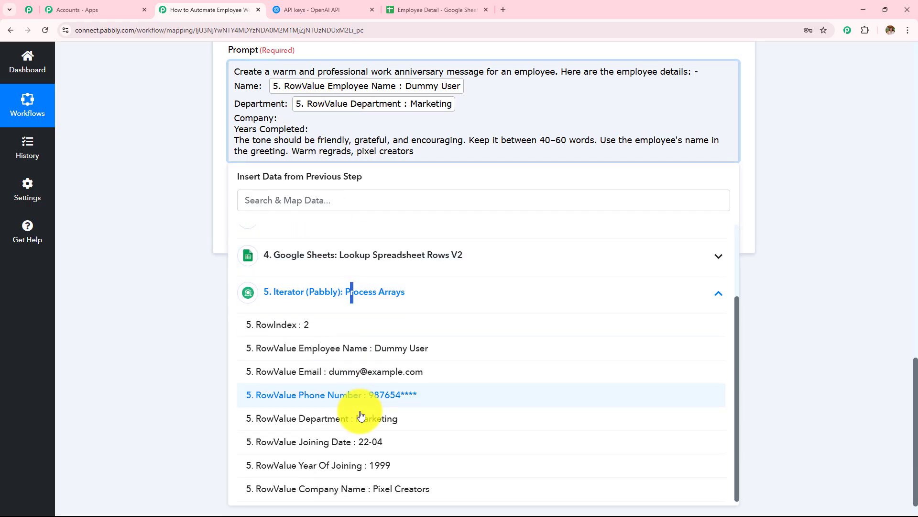
{"action": "left_click", "coordinate": [366, 488]}
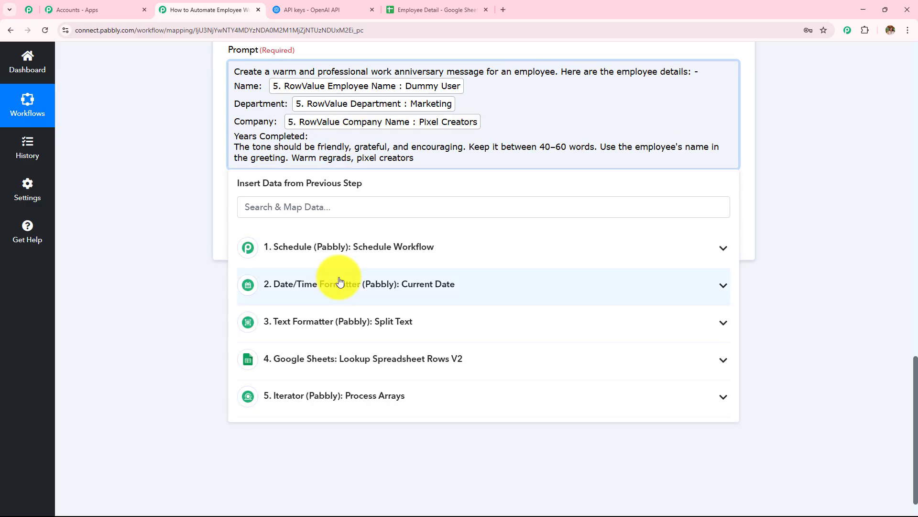
{"action": "left_click", "coordinate": [344, 395]}
{"action": "scroll", "coordinate": [378, 362], "scroll_direction": "down", "scroll_amount": 2}
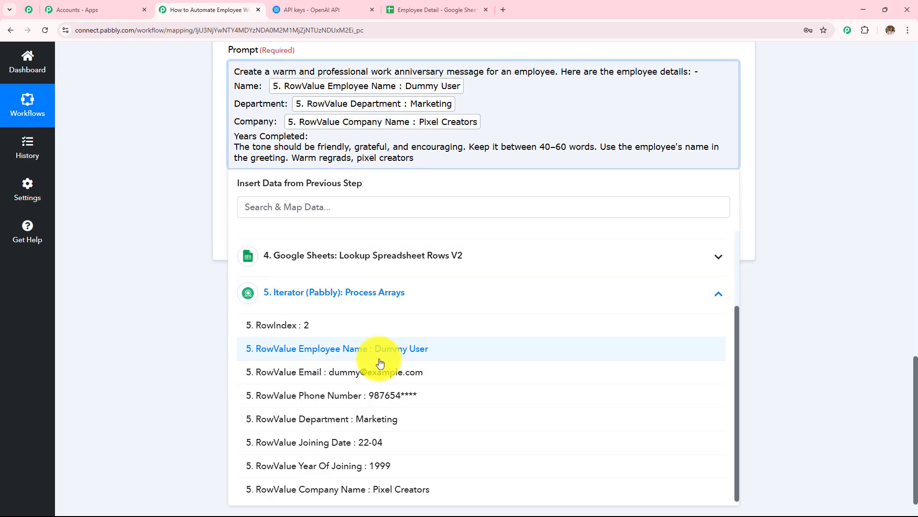
{"action": "left_click", "coordinate": [382, 445]}
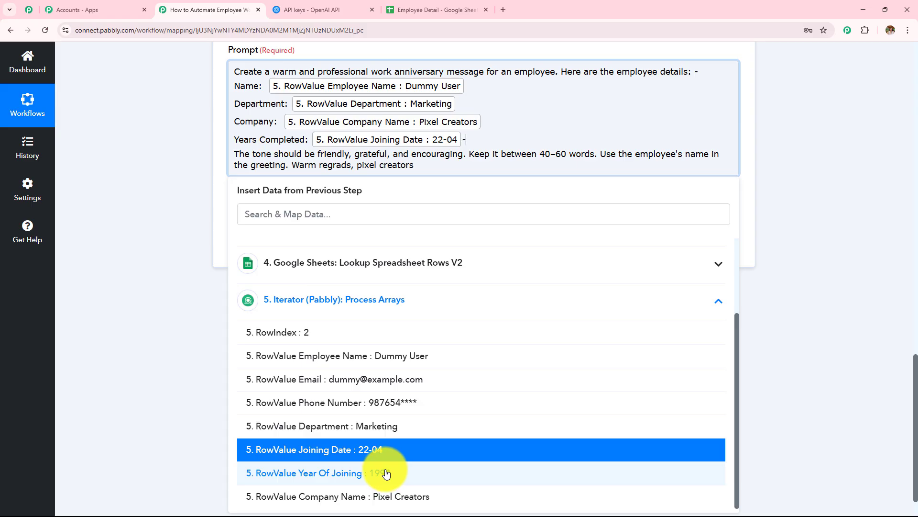
{"action": "left_click", "coordinate": [387, 473]}
{"action": "scroll", "coordinate": [345, 180], "scroll_direction": "up", "scroll_amount": 2}
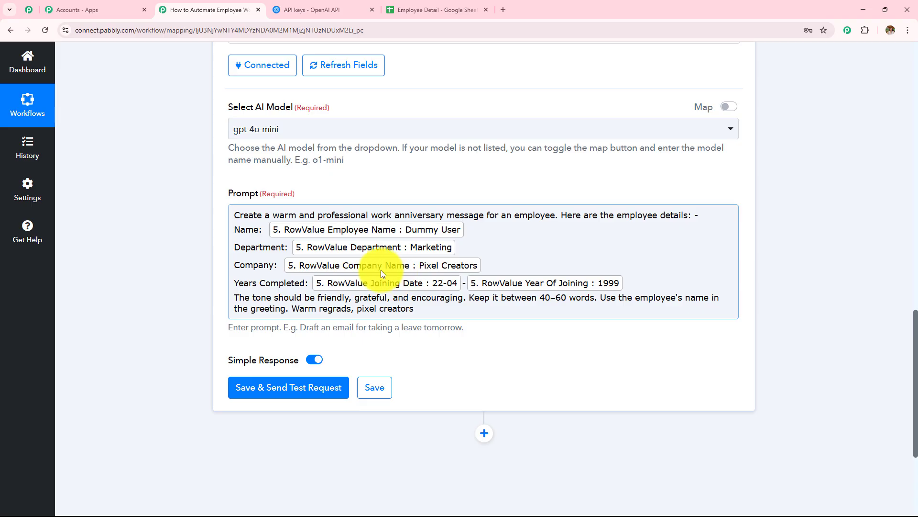
Save the ChatGPT action with a test request and review the full Choices 0 Message Content in its response.
{"action": "left_click", "coordinate": [260, 390]}
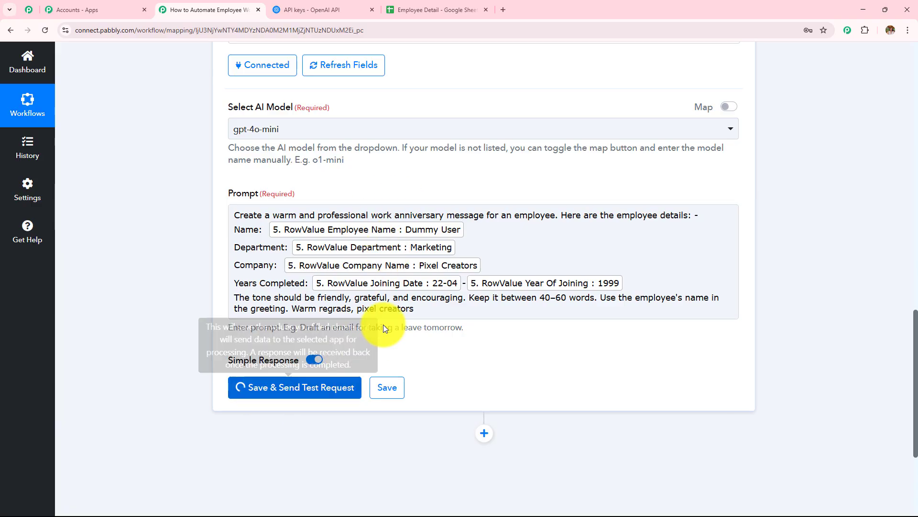
{"action": "scroll", "coordinate": [465, 282], "scroll_direction": "down", "scroll_amount": 4}
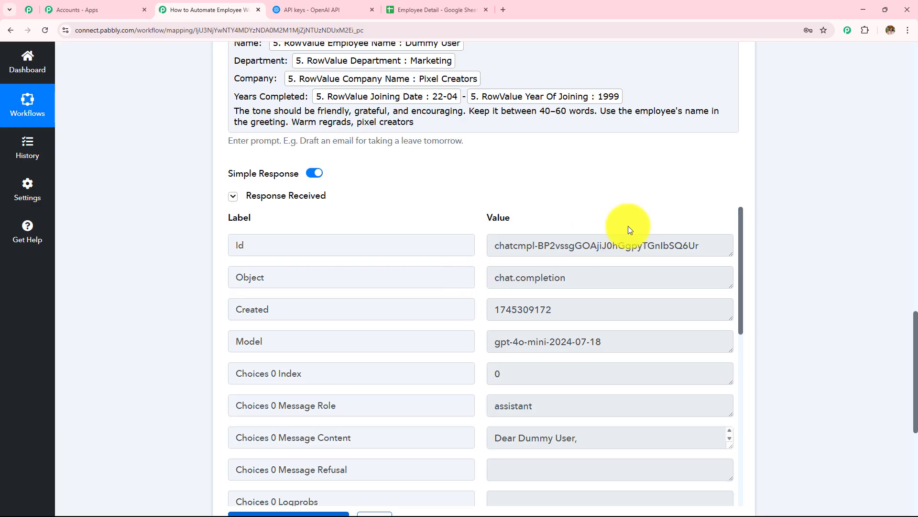
{"action": "scroll", "coordinate": [627, 230], "scroll_direction": "down", "scroll_amount": 4}
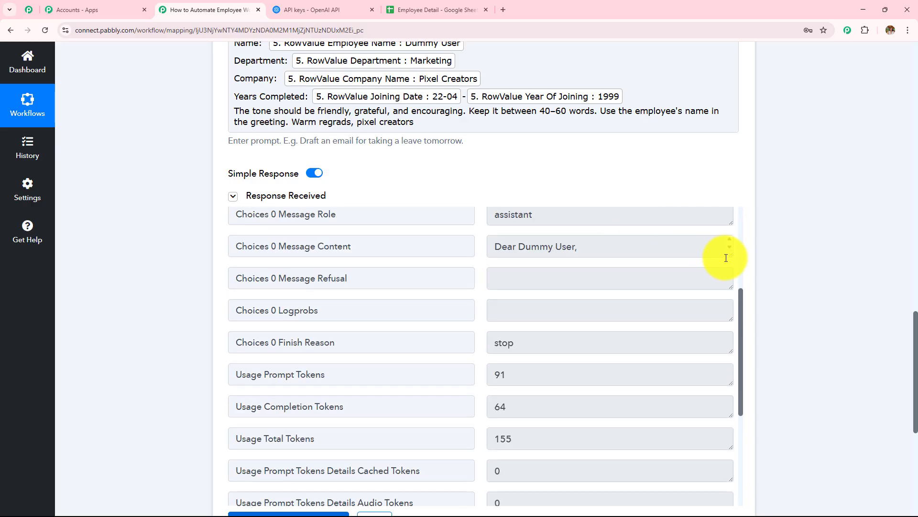
{"action": "left_click_drag", "start_coordinate": [730, 253], "coordinate": [656, 472]}
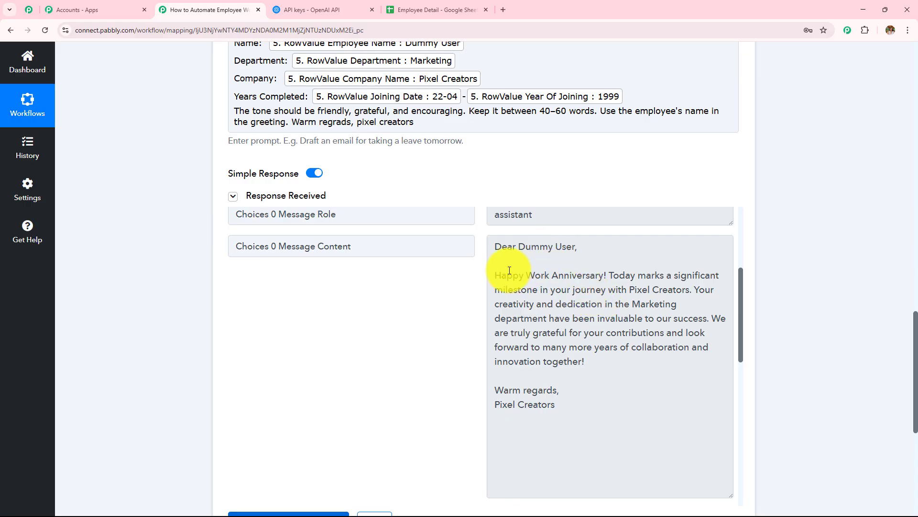
{"action": "left_click_drag", "start_coordinate": [501, 276], "coordinate": [628, 283]}
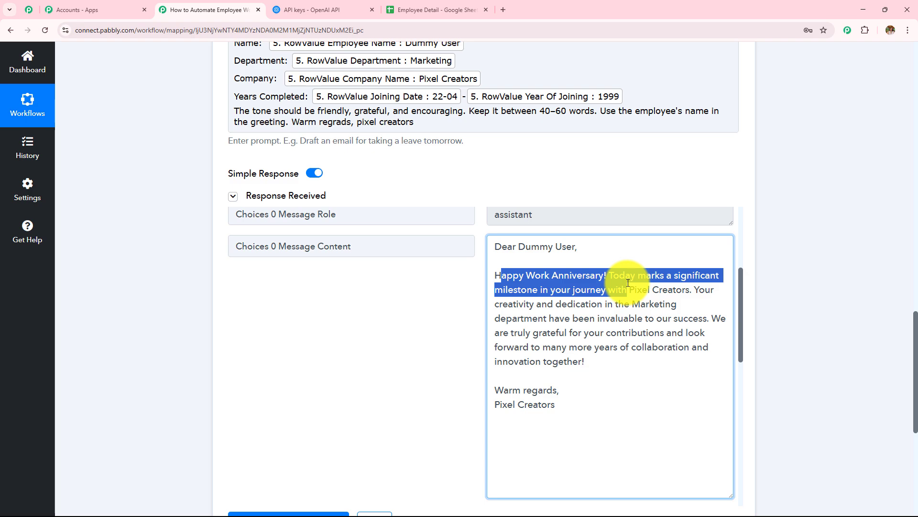
{"action": "left_click_drag", "start_coordinate": [628, 283], "coordinate": [631, 300]}
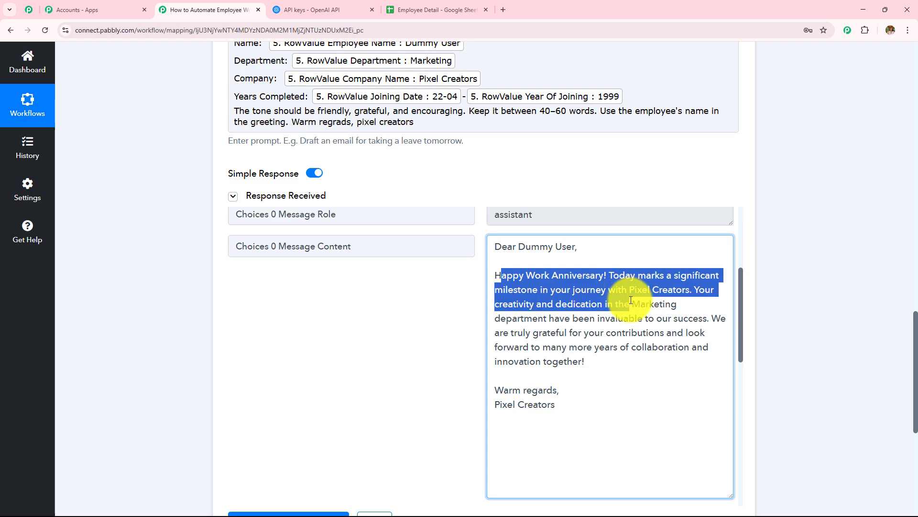
{"action": "left_click_drag", "start_coordinate": [631, 300], "coordinate": [632, 402]}
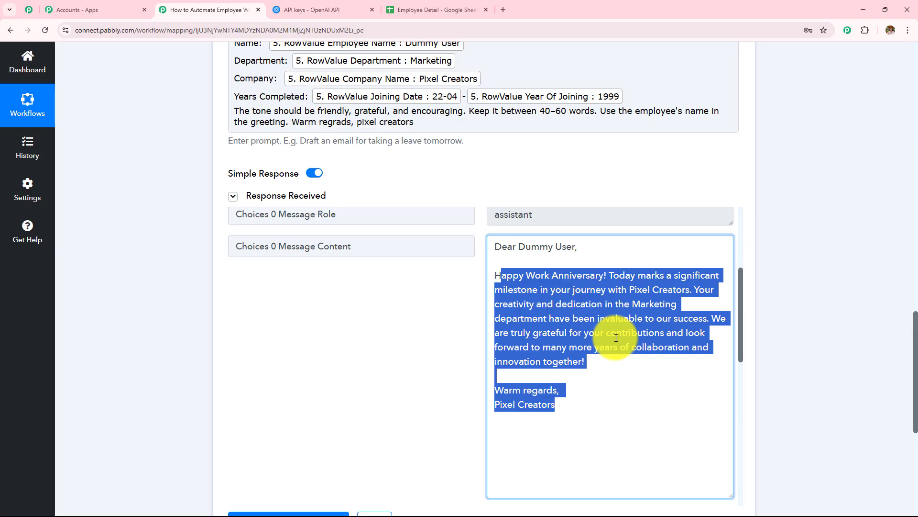
{"action": "left_click", "coordinate": [558, 406]}
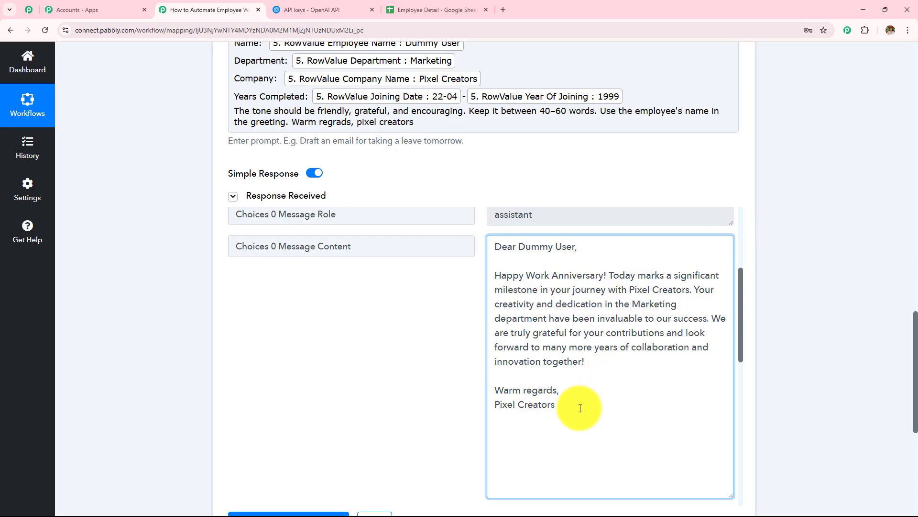
{"action": "left_click_drag", "start_coordinate": [580, 406], "coordinate": [456, 251]}
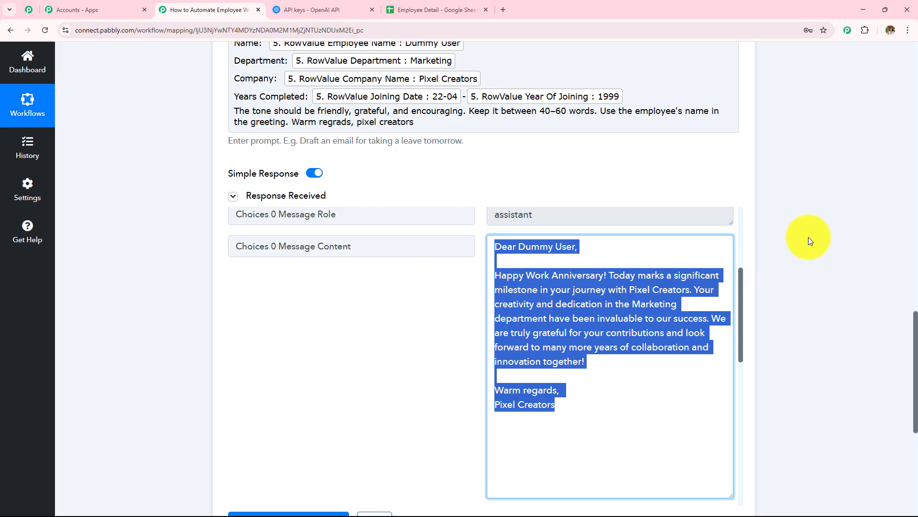
Add a Gmail action after the ChatGPT step with the action event Send Email (V1).
{"action": "scroll", "coordinate": [808, 237], "scroll_direction": "down", "scroll_amount": 5}
{"action": "scroll", "coordinate": [809, 241], "scroll_direction": "down", "scroll_amount": 2}
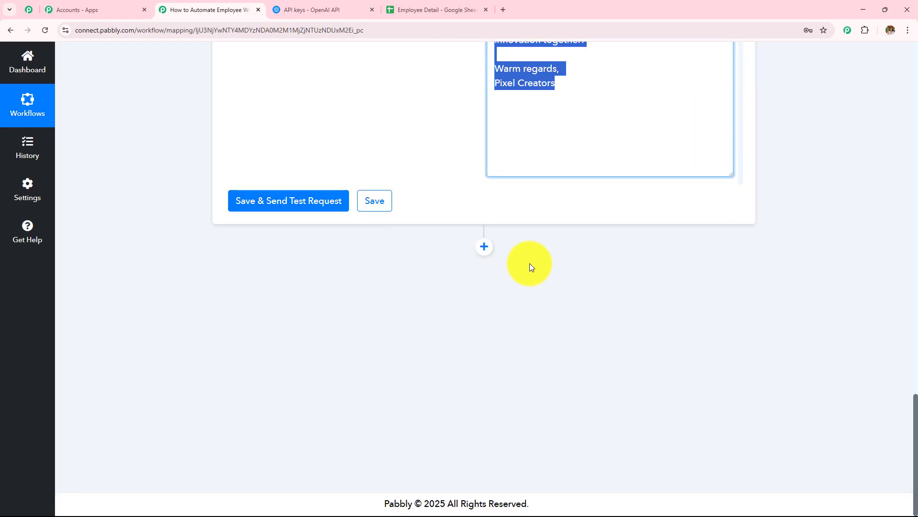
{"action": "left_click", "coordinate": [487, 252]}
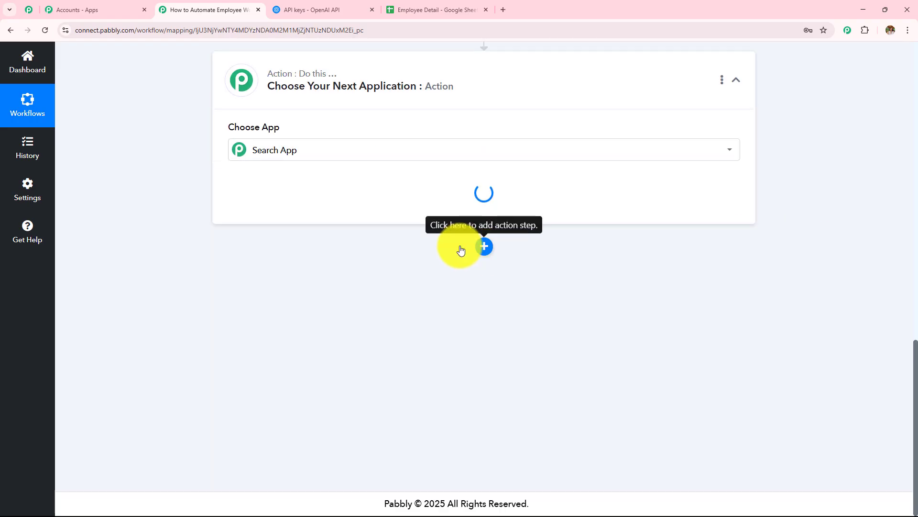
{"action": "scroll", "coordinate": [293, 199], "scroll_direction": "up", "scroll_amount": 2}
{"action": "left_click", "coordinate": [296, 248]}
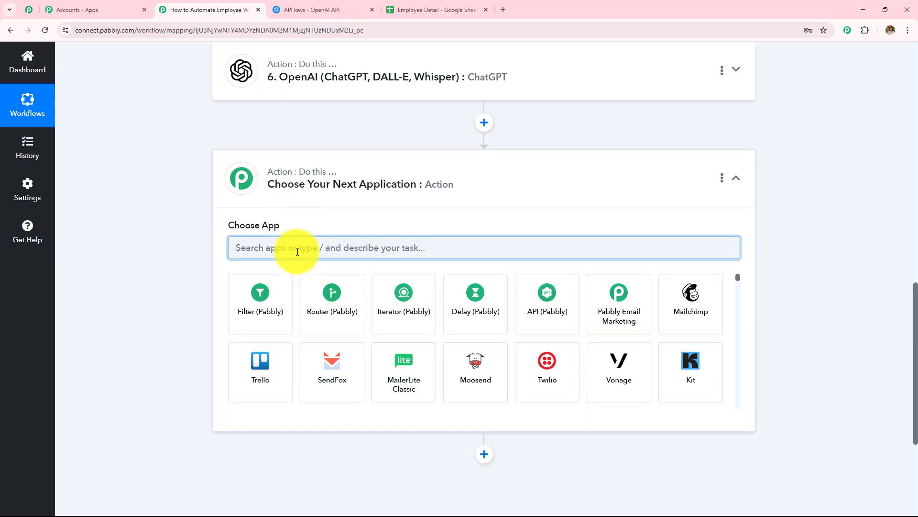
{"action": "type", "text": "Gmai"}
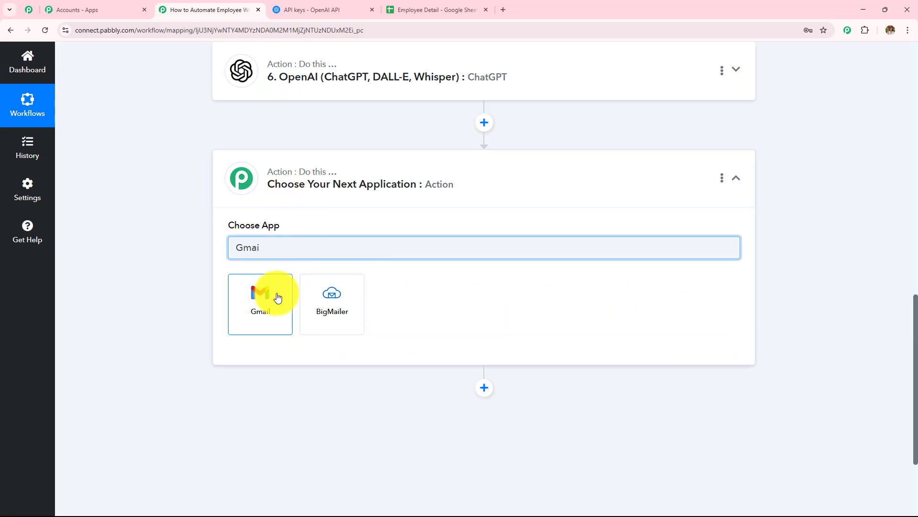
{"action": "left_click", "coordinate": [277, 298]}
{"action": "left_click", "coordinate": [277, 298]}
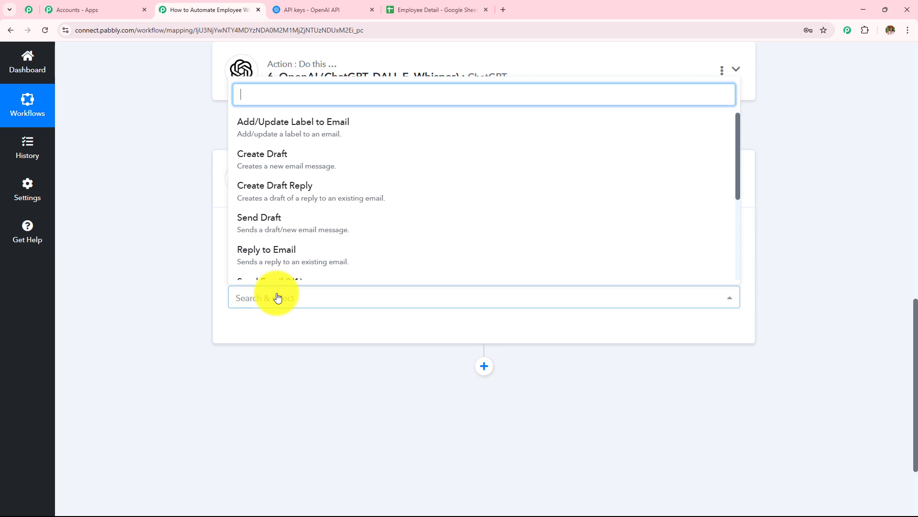
{"action": "scroll", "coordinate": [282, 215], "scroll_direction": "down", "scroll_amount": 3}
{"action": "left_click", "coordinate": [282, 192]}
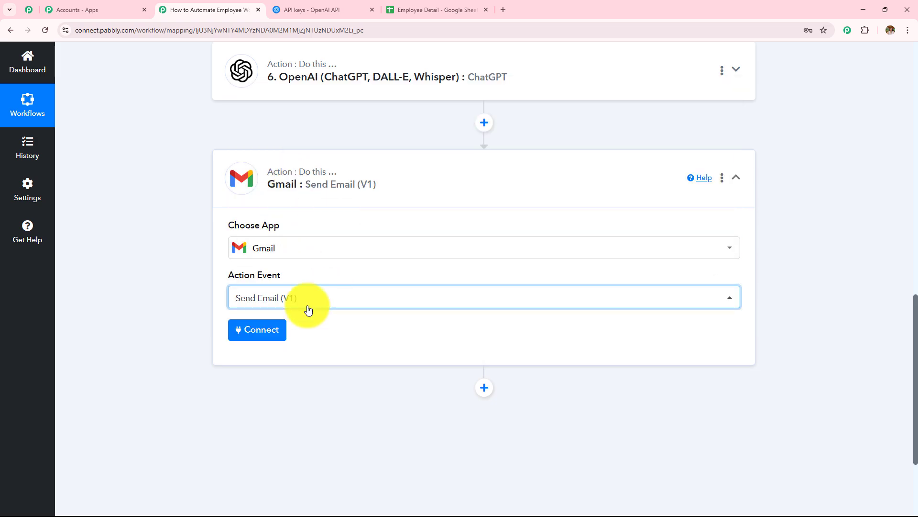
Connect the Gmail action through a new connection named Gmail #30, allowing Pabbly Connect access to the Google account.
{"action": "left_click", "coordinate": [258, 330]}
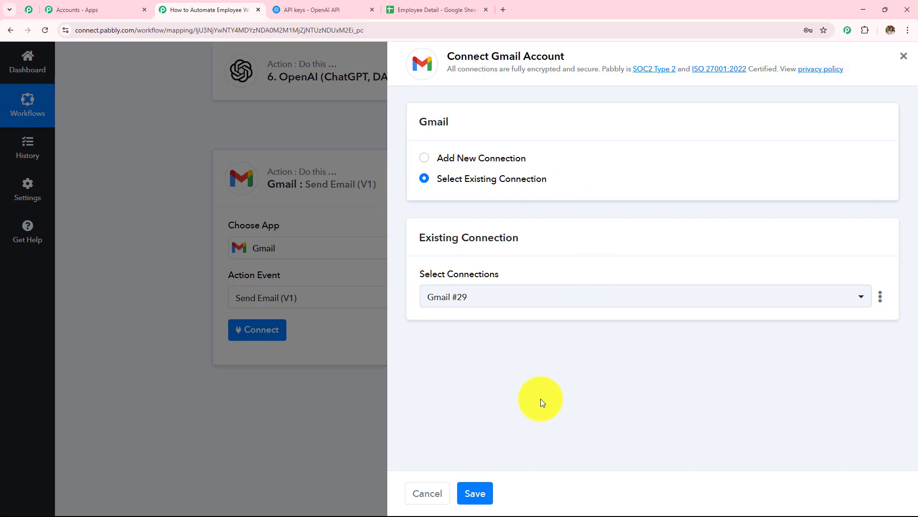
{"action": "left_click", "coordinate": [422, 160]}
{"action": "left_click", "coordinate": [472, 314]}
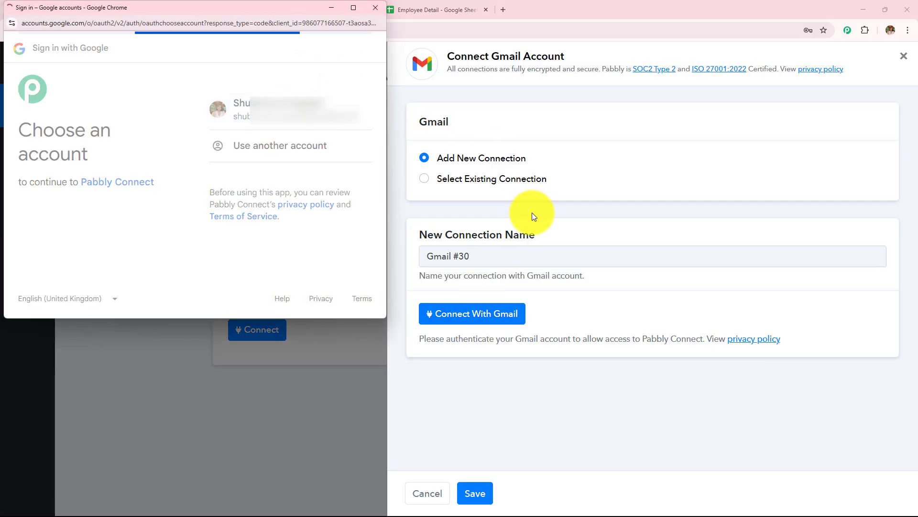
{"action": "scroll", "coordinate": [299, 191], "scroll_direction": "down", "scroll_amount": 5}
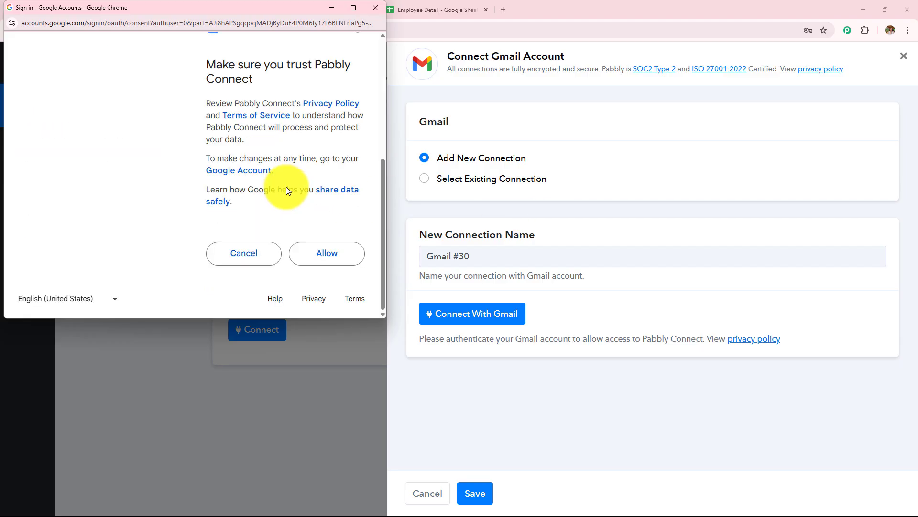
{"action": "left_click", "coordinate": [331, 253]}
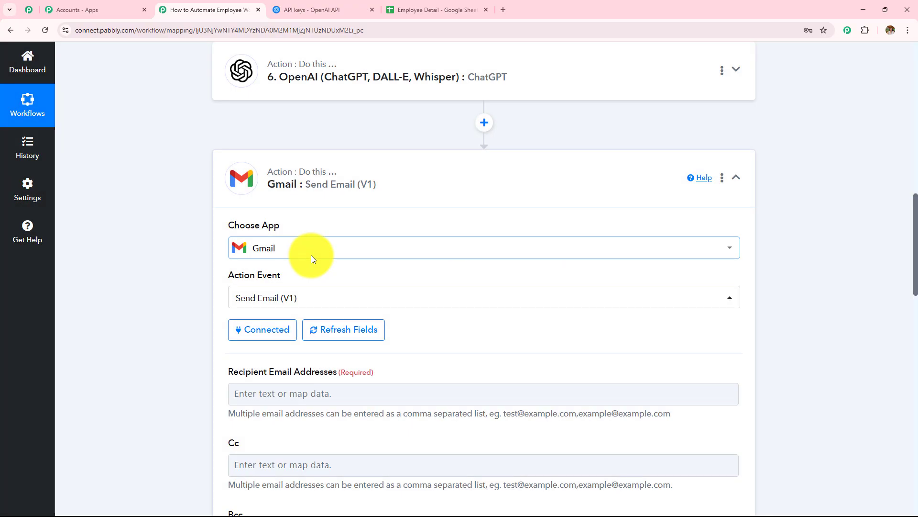
{"action": "scroll", "coordinate": [372, 252], "scroll_direction": "down", "scroll_amount": 3}
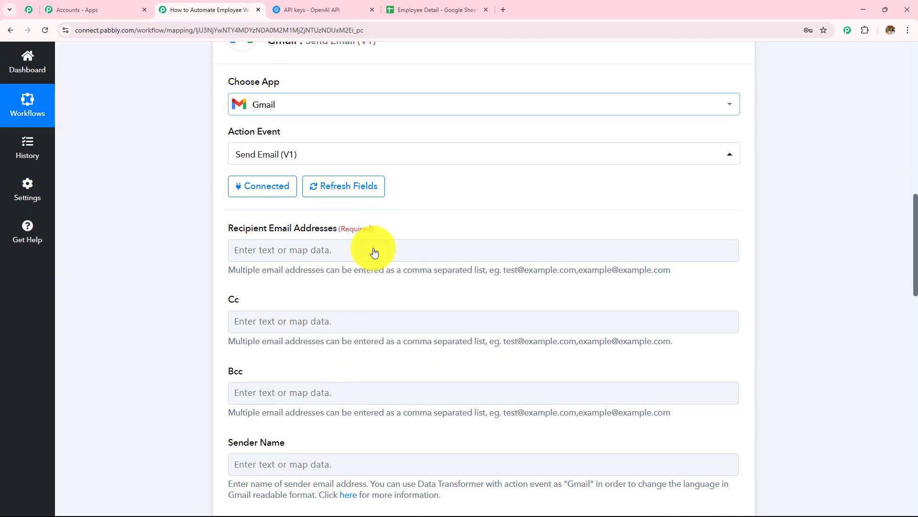
Map the Iterator's RowValue Email onto the Gmail action's Recipient Email Addresses.
{"action": "scroll", "coordinate": [374, 252], "scroll_direction": "down", "scroll_amount": 1}
{"action": "scroll", "coordinate": [374, 247], "scroll_direction": "up", "scroll_amount": 3}
{"action": "scroll", "coordinate": [374, 246], "scroll_direction": "down", "scroll_amount": 3}
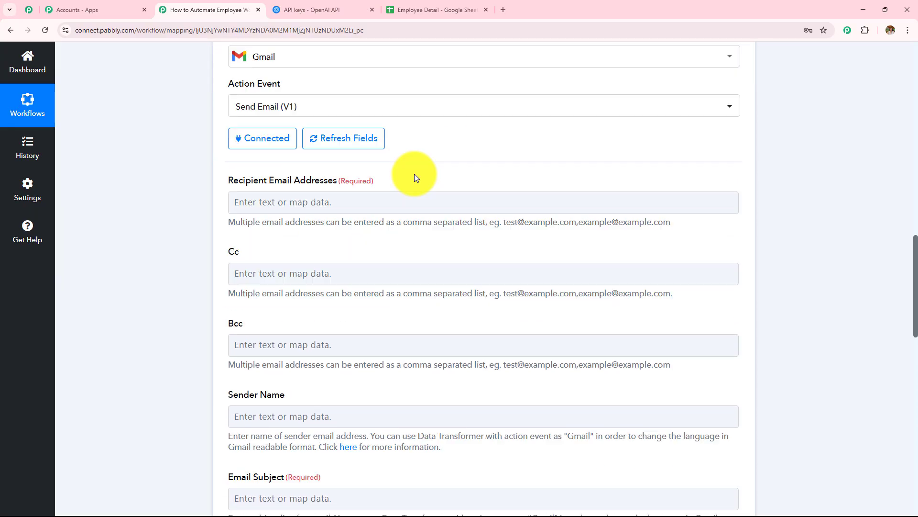
{"action": "left_click_drag", "start_coordinate": [225, 182], "coordinate": [515, 449]}
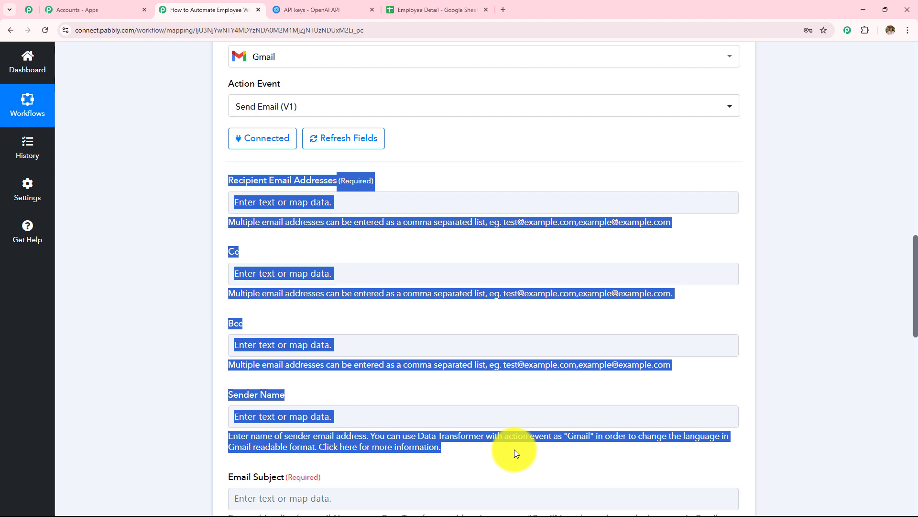
{"action": "left_click", "coordinate": [546, 331]}
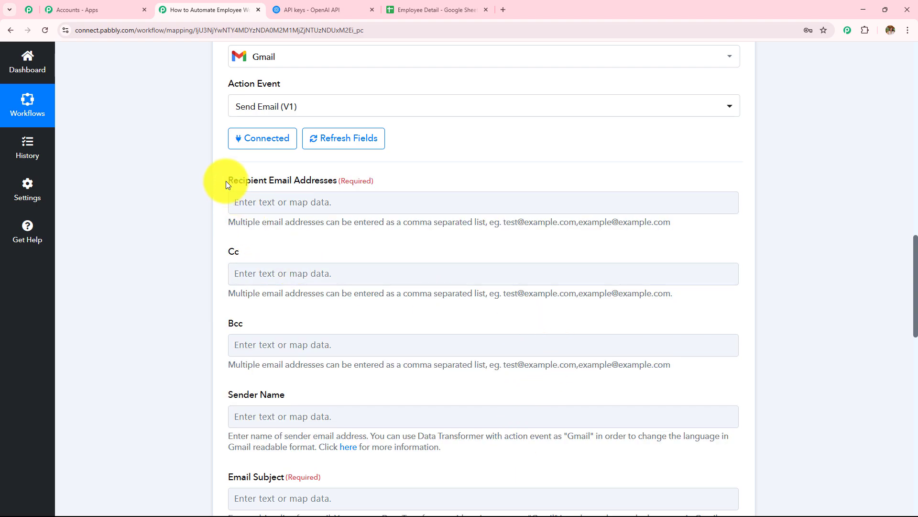
{"action": "left_click_drag", "start_coordinate": [226, 183], "coordinate": [426, 164]}
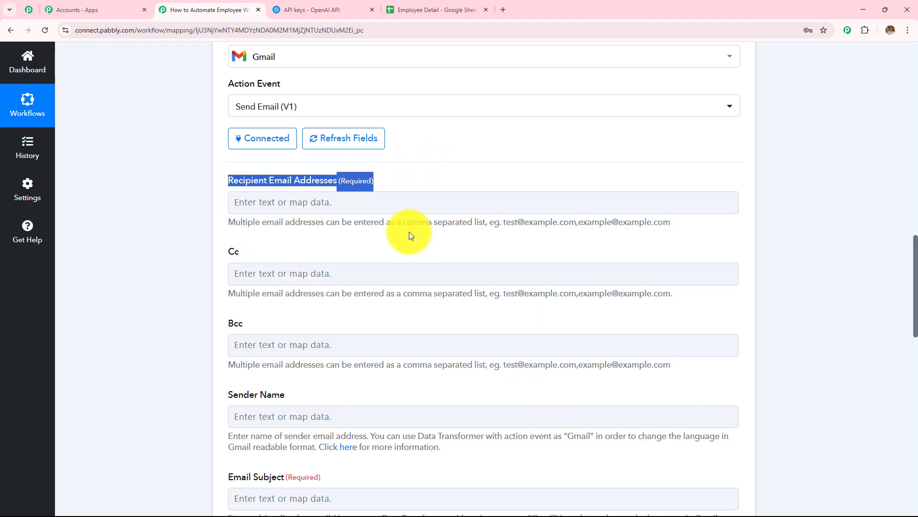
{"action": "left_click", "coordinate": [413, 201]}
{"action": "scroll", "coordinate": [472, 167], "scroll_direction": "down", "scroll_amount": 3}
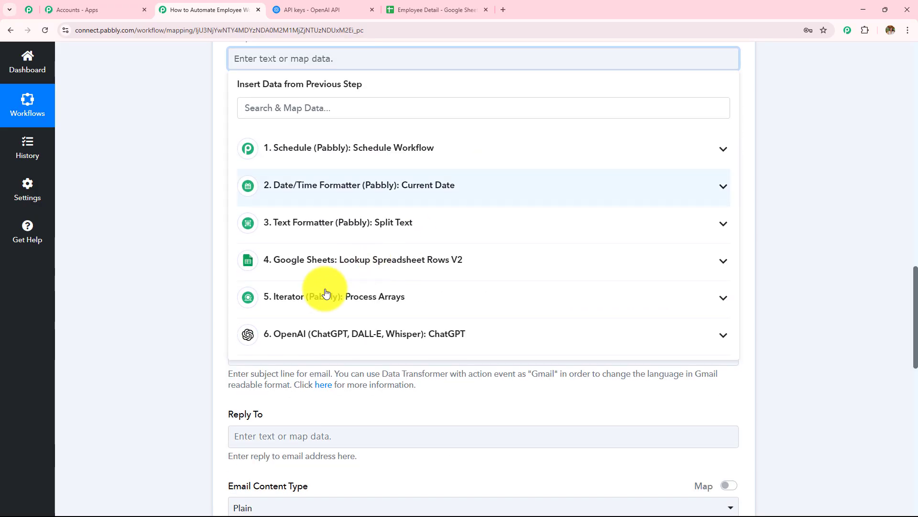
{"action": "left_click", "coordinate": [383, 297]}
{"action": "scroll", "coordinate": [446, 244], "scroll_direction": "down", "scroll_amount": 1}
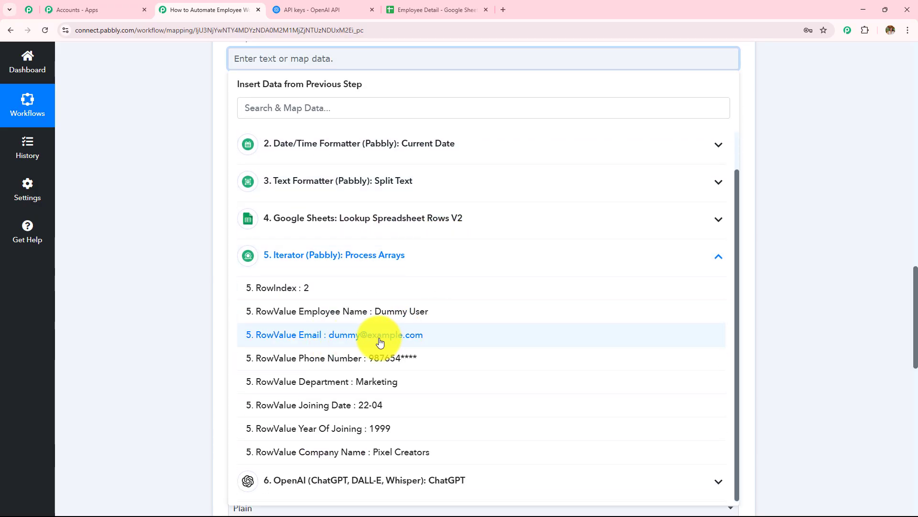
{"action": "left_click", "coordinate": [361, 343]}
{"action": "left_click", "coordinate": [175, 242]}
Set the Sender Name to Pixel Creators and the Email Subject to Happy Work Anniversary.
{"action": "scroll", "coordinate": [368, 181], "scroll_direction": "down", "scroll_amount": 3}
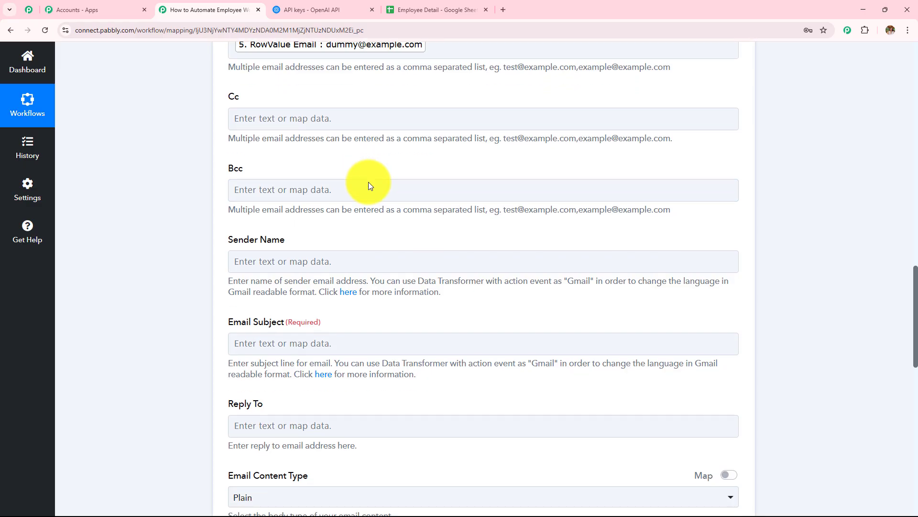
{"action": "left_click", "coordinate": [327, 139]}
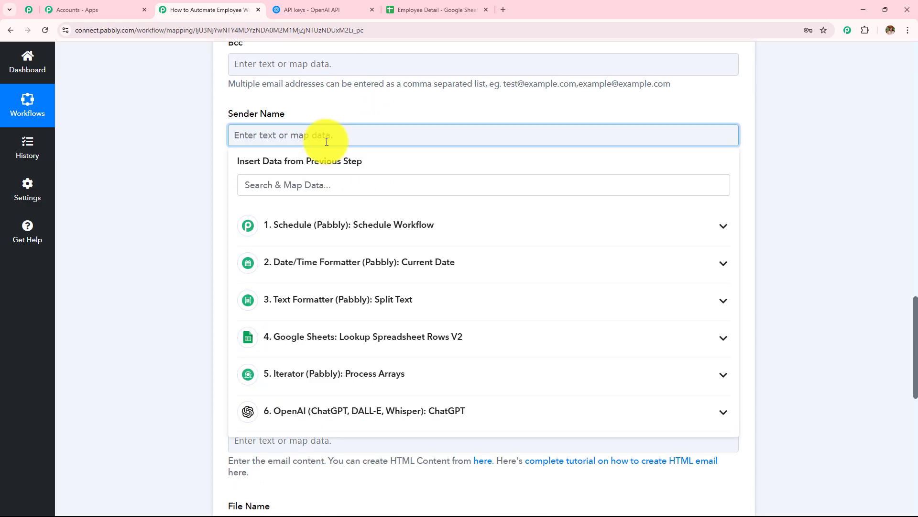
{"action": "type", "text": "Pixel Creators"}
{"action": "left_click", "coordinate": [309, 221]}
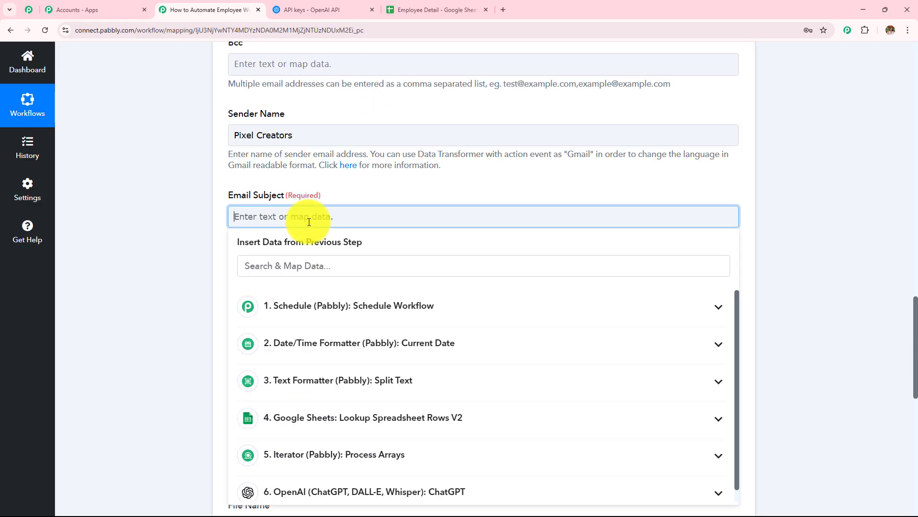
{"action": "type", "text": "Happy Work Anniversary"}
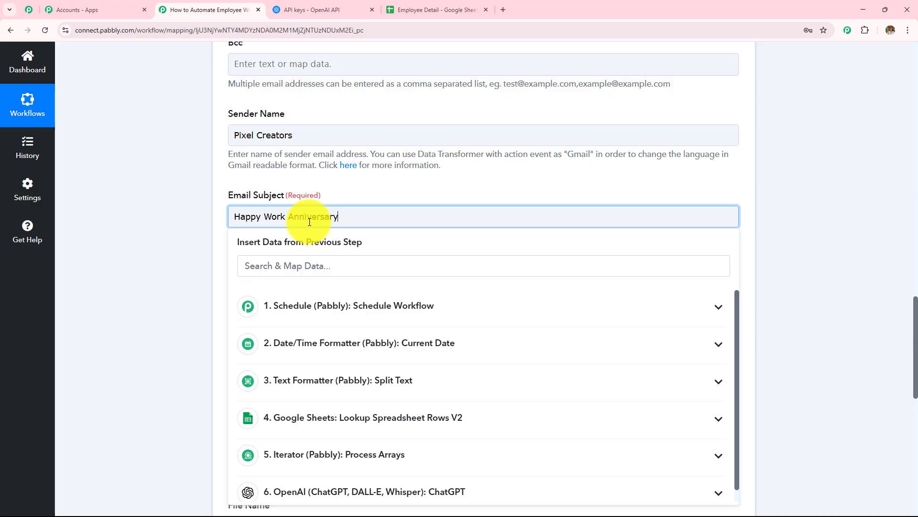
{"action": "left_click", "coordinate": [187, 219]}
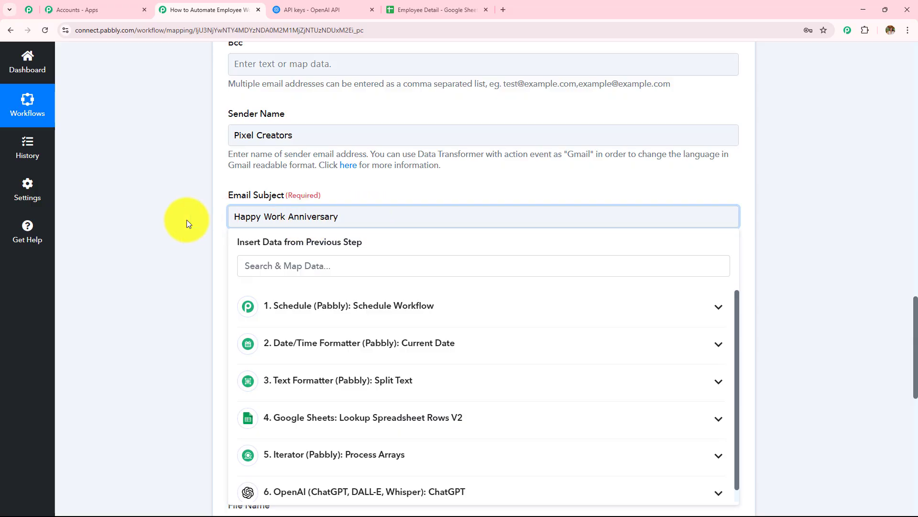
Leave Reply To empty and choose Plain as the Email Content Type.
{"action": "scroll", "coordinate": [205, 201], "scroll_direction": "down", "scroll_amount": 2}
{"action": "left_click_drag", "start_coordinate": [224, 183], "coordinate": [336, 184]}
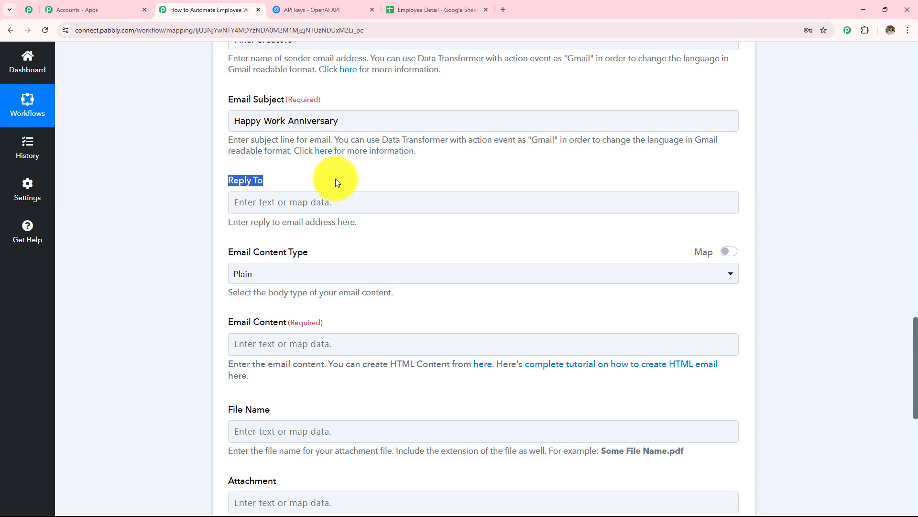
{"action": "left_click", "coordinate": [414, 203]}
{"action": "scroll", "coordinate": [340, 169], "scroll_direction": "down", "scroll_amount": 2}
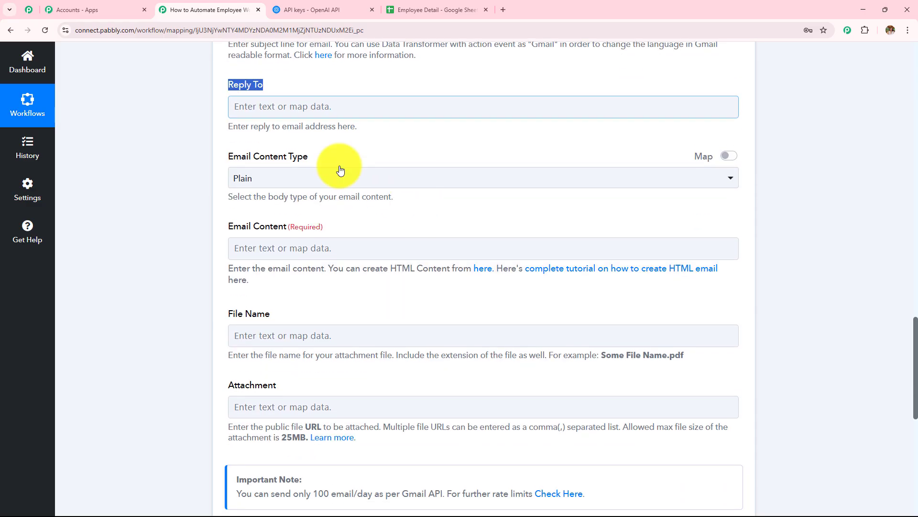
{"action": "left_click", "coordinate": [314, 180]}
{"action": "left_click", "coordinate": [300, 233]}
{"action": "left_click", "coordinate": [314, 178]}
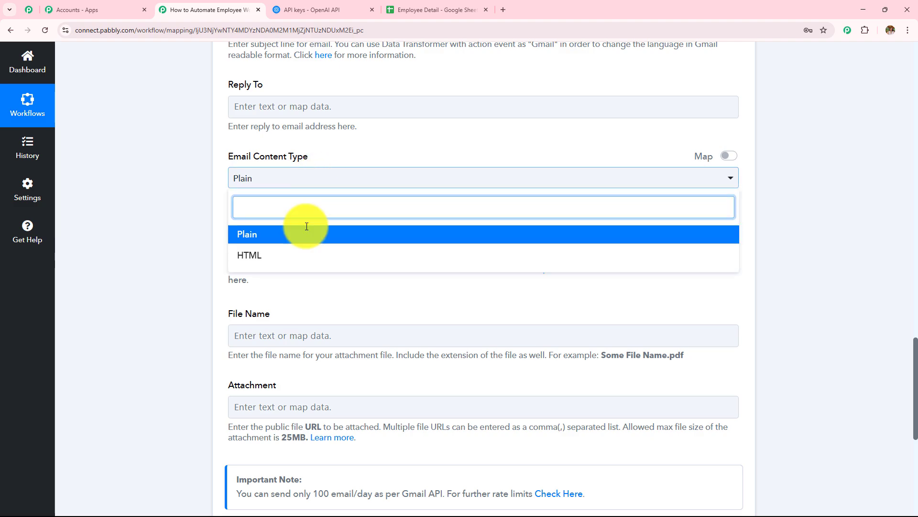
{"action": "left_click", "coordinate": [177, 228]}
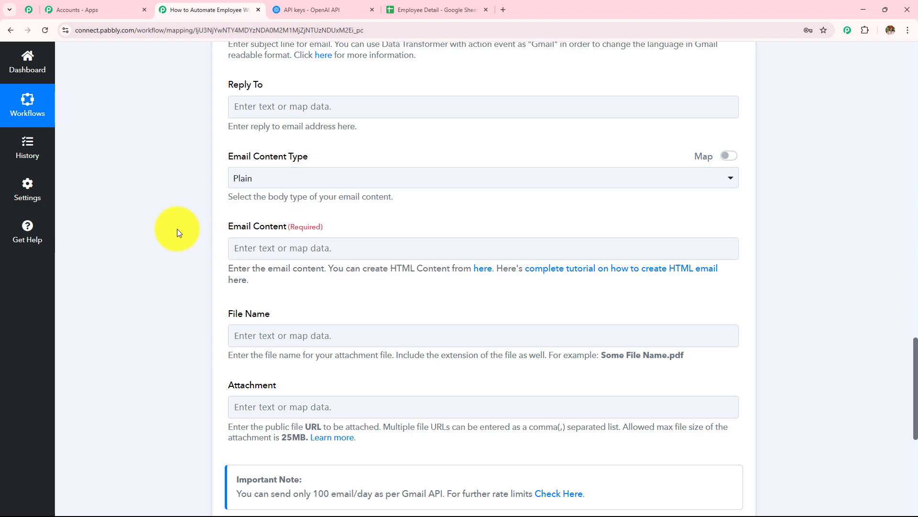
Map the ChatGPT response's Choices 0 Message Content onto the Email Content.
{"action": "scroll", "coordinate": [330, 219], "scroll_direction": "down", "scroll_amount": 2}
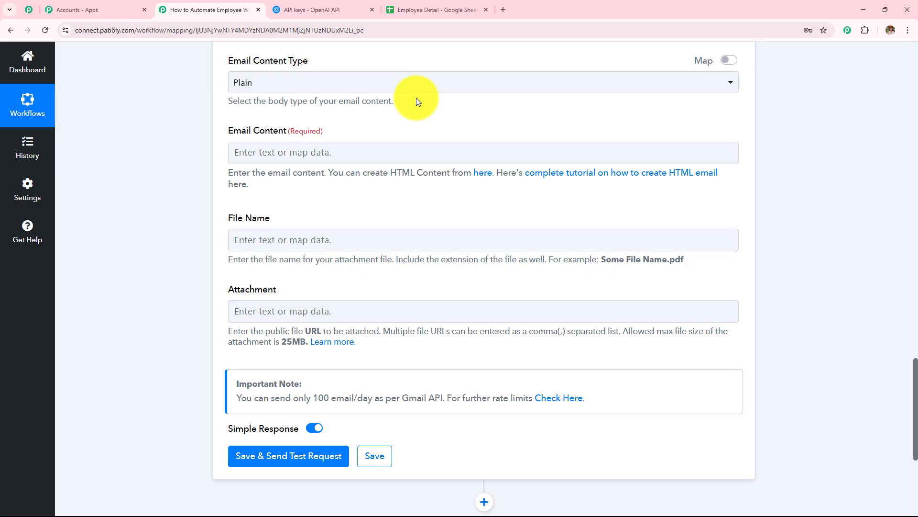
{"action": "left_click", "coordinate": [332, 152]}
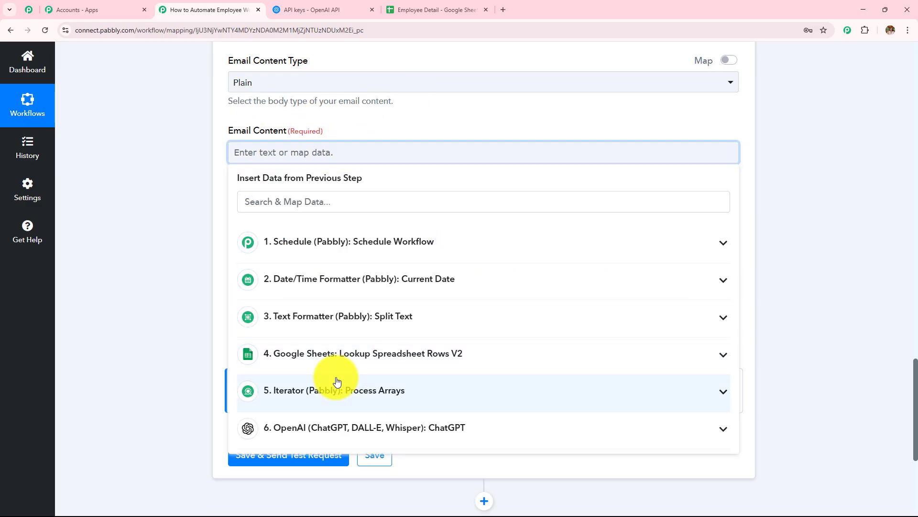
{"action": "left_click", "coordinate": [318, 427]}
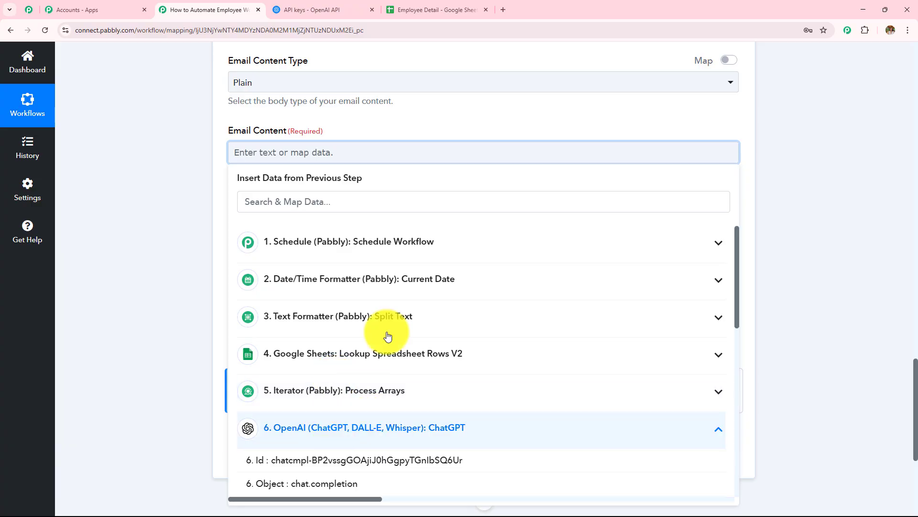
{"action": "scroll", "coordinate": [394, 323], "scroll_direction": "down", "scroll_amount": 2}
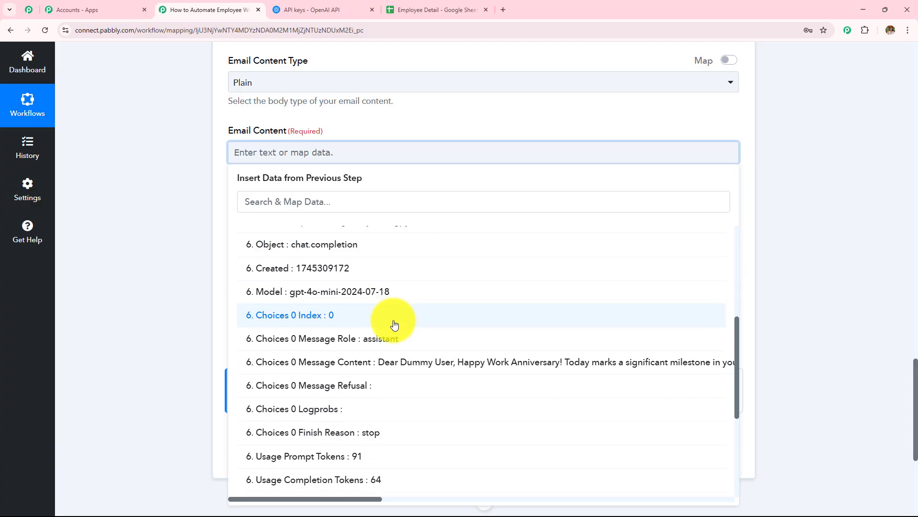
{"action": "left_click", "coordinate": [366, 373]}
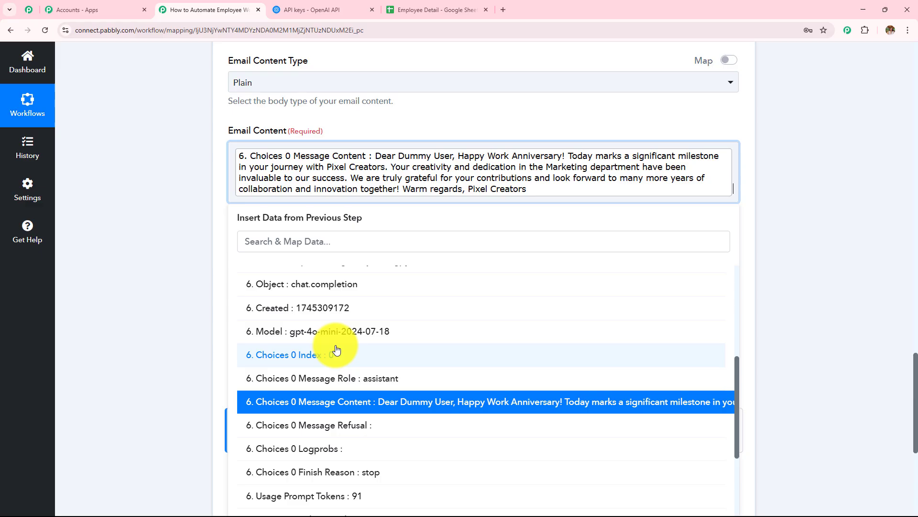
{"action": "left_click", "coordinate": [177, 217]}
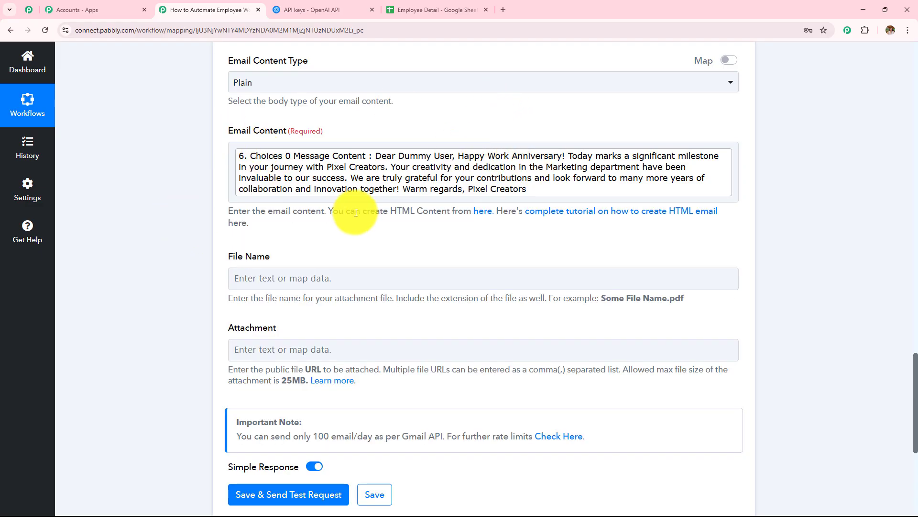
Save the Gmail action with a test request, without an attachment, and review the result status and remaining email quota in its response.
{"action": "scroll", "coordinate": [335, 196], "scroll_direction": "down", "scroll_amount": 3}
{"action": "left_click_drag", "start_coordinate": [218, 111], "coordinate": [332, 124]}
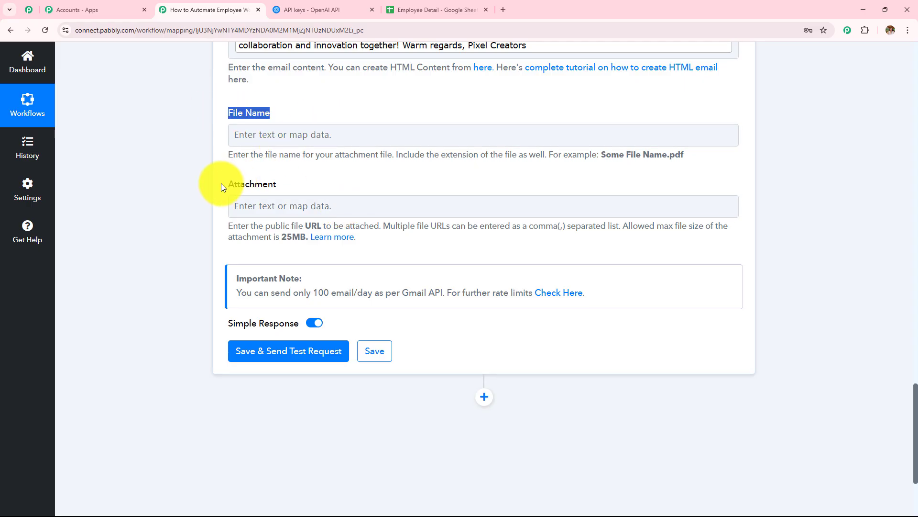
{"action": "left_click_drag", "start_coordinate": [221, 183], "coordinate": [291, 186]}
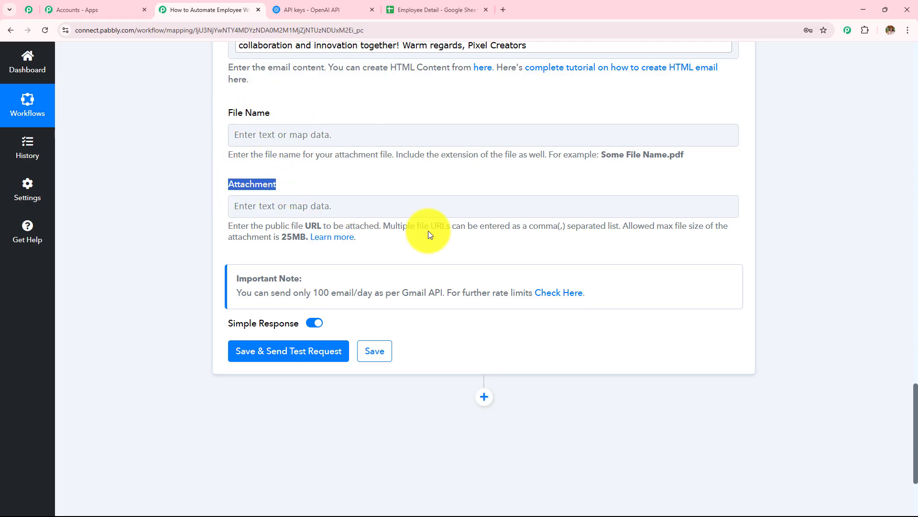
{"action": "scroll", "coordinate": [429, 230], "scroll_direction": "up", "scroll_amount": 7}
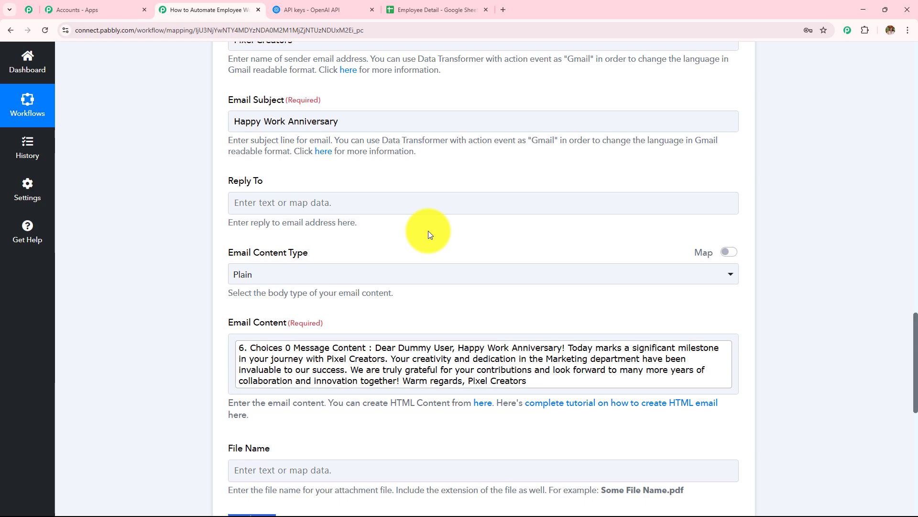
{"action": "scroll", "coordinate": [429, 231], "scroll_direction": "up", "scroll_amount": 4}
{"action": "scroll", "coordinate": [429, 231], "scroll_direction": "down", "scroll_amount": 5}
{"action": "scroll", "coordinate": [429, 231], "scroll_direction": "down", "scroll_amount": 7}
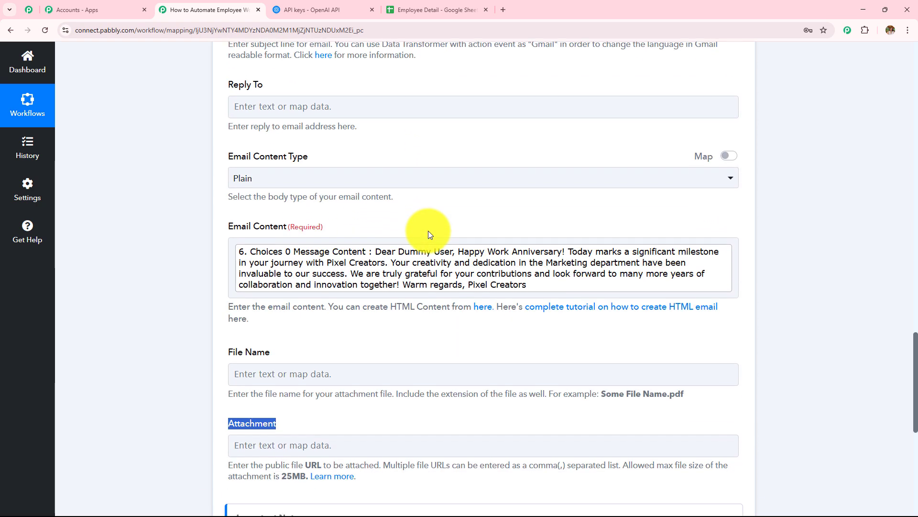
{"action": "left_click", "coordinate": [273, 302]}
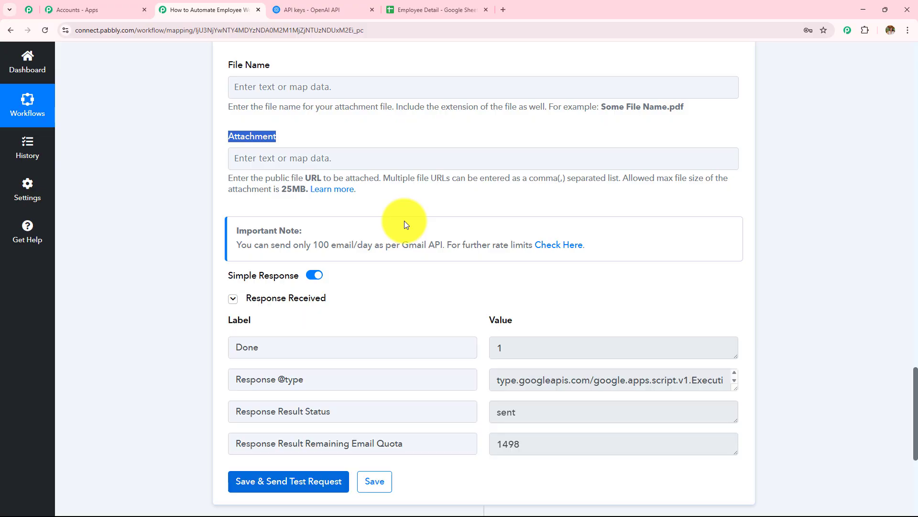
{"action": "scroll", "coordinate": [403, 224], "scroll_direction": "down", "scroll_amount": 5}
{"action": "left_click_drag", "start_coordinate": [332, 173], "coordinate": [217, 179]}
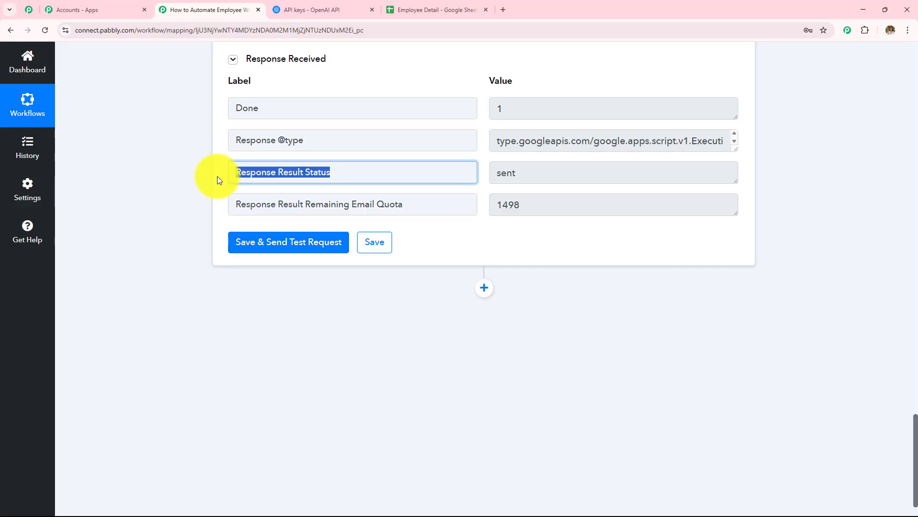
{"action": "left_click_drag", "start_coordinate": [524, 176], "coordinate": [367, 179]}
{"action": "left_click_drag", "start_coordinate": [417, 206], "coordinate": [241, 200]}
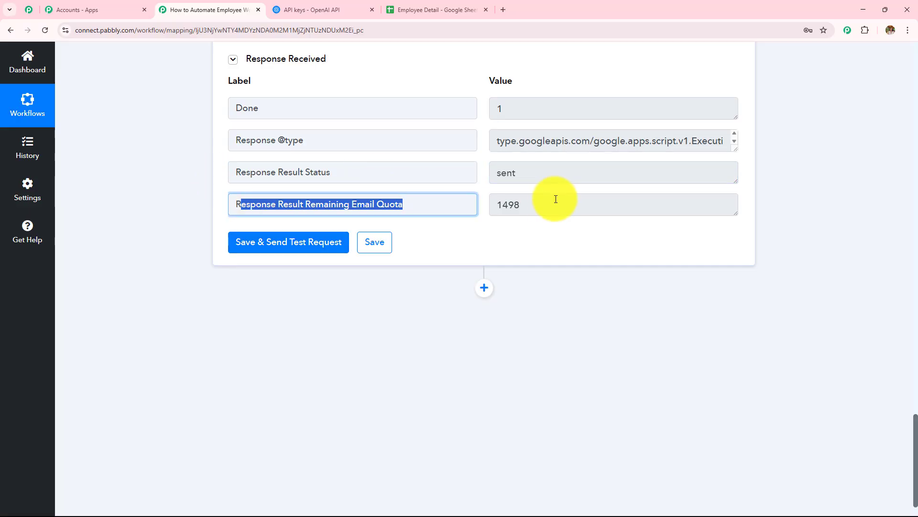
{"action": "left_click_drag", "start_coordinate": [556, 199], "coordinate": [454, 195]}
Collapse the Gmail Send Email action so the workflow shows as an overview from its Schedule trigger.
{"action": "scroll", "coordinate": [421, 400], "scroll_direction": "up", "scroll_amount": 15}
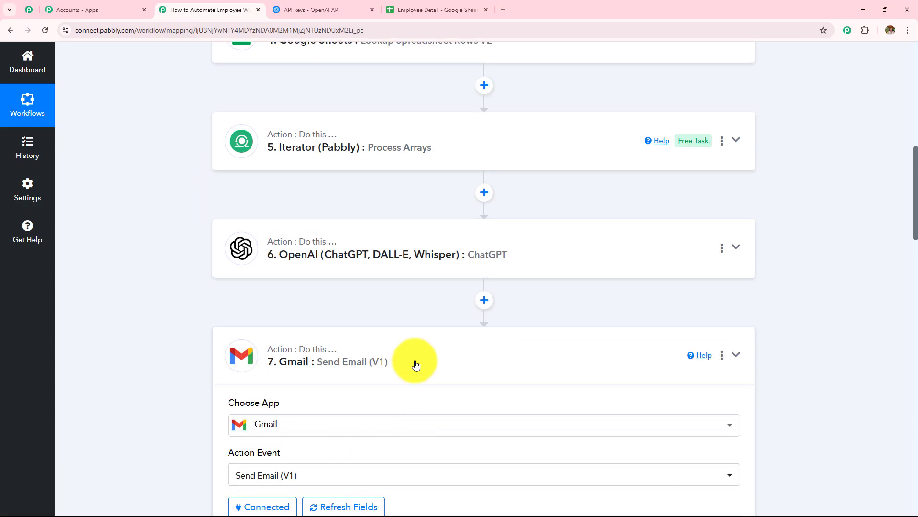
{"action": "left_click", "coordinate": [415, 365]}
{"action": "scroll", "coordinate": [421, 386], "scroll_direction": "up", "scroll_amount": 8}
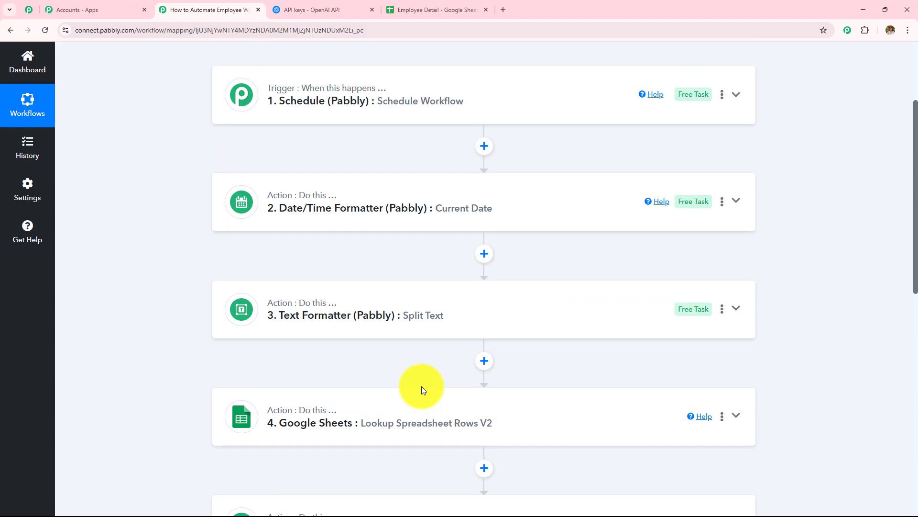
{"action": "scroll", "coordinate": [421, 386], "scroll_direction": "up", "scroll_amount": 3}
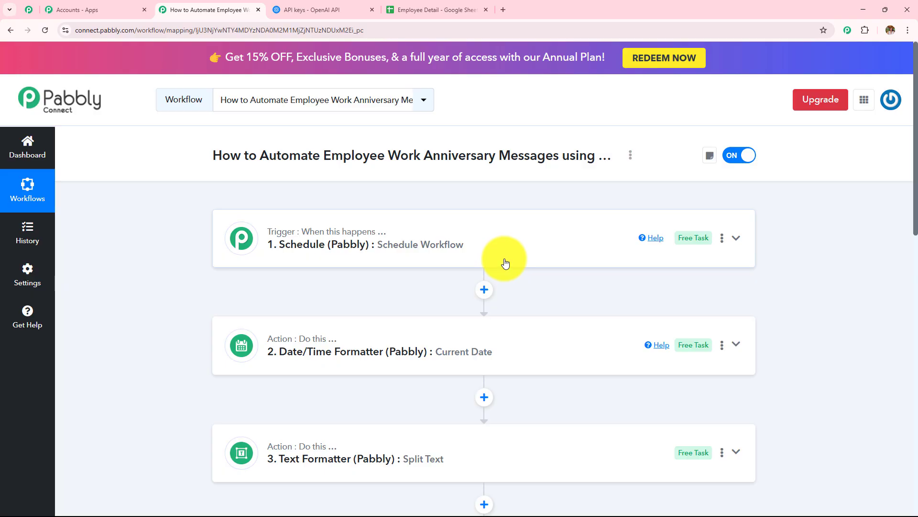
Examine the joining dates in the Employee Detail spreadsheet and walk through the workflow's steps from the Schedule trigger to the Gmail action.
{"action": "left_click", "coordinate": [418, 7]}
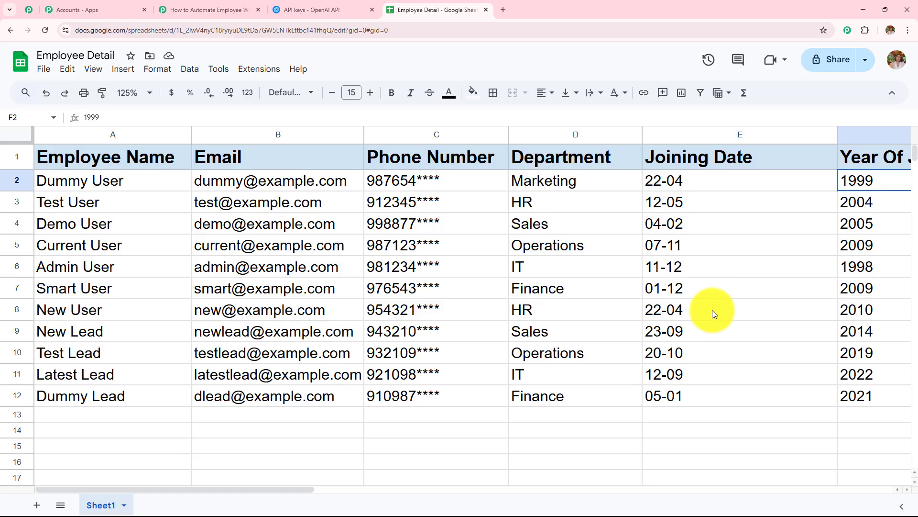
{"action": "left_click", "coordinate": [201, 9]}
{"action": "scroll", "coordinate": [416, 293], "scroll_direction": "down", "scroll_amount": 2}
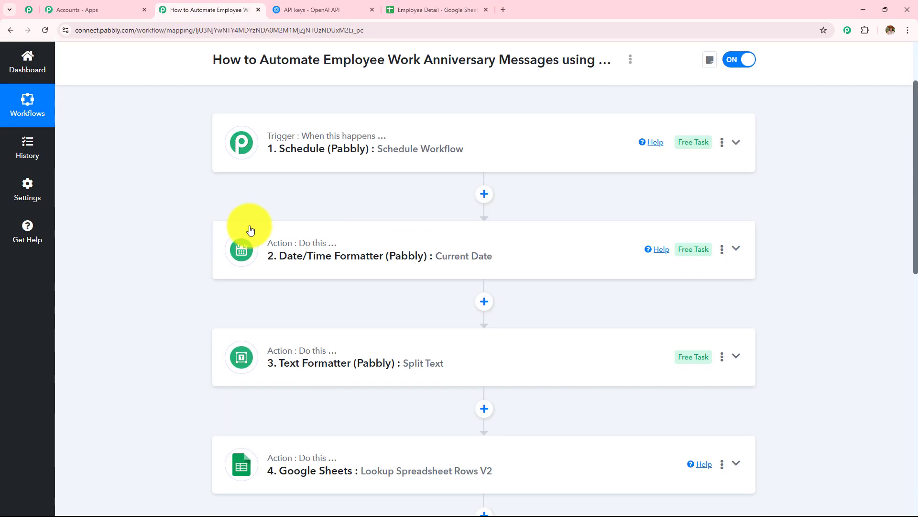
{"action": "scroll", "coordinate": [523, 225], "scroll_direction": "down", "scroll_amount": 3}
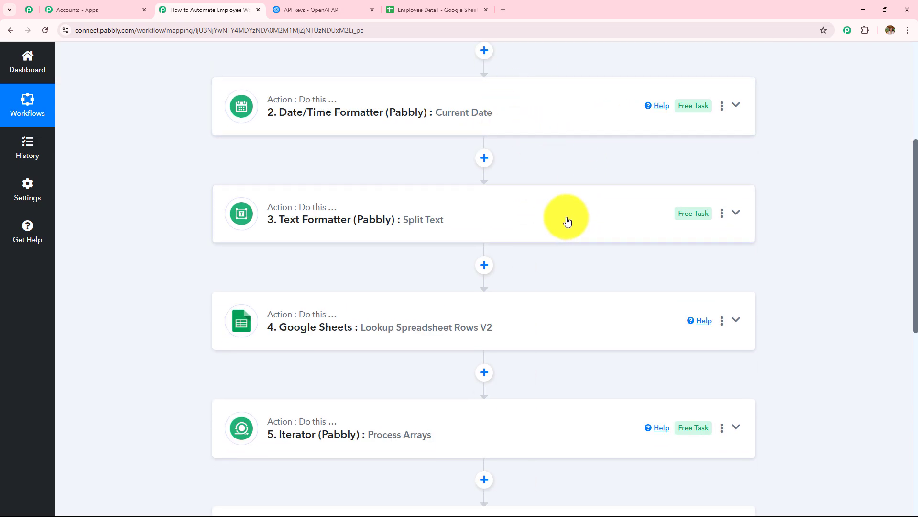
{"action": "scroll", "coordinate": [458, 253], "scroll_direction": "down", "scroll_amount": 2}
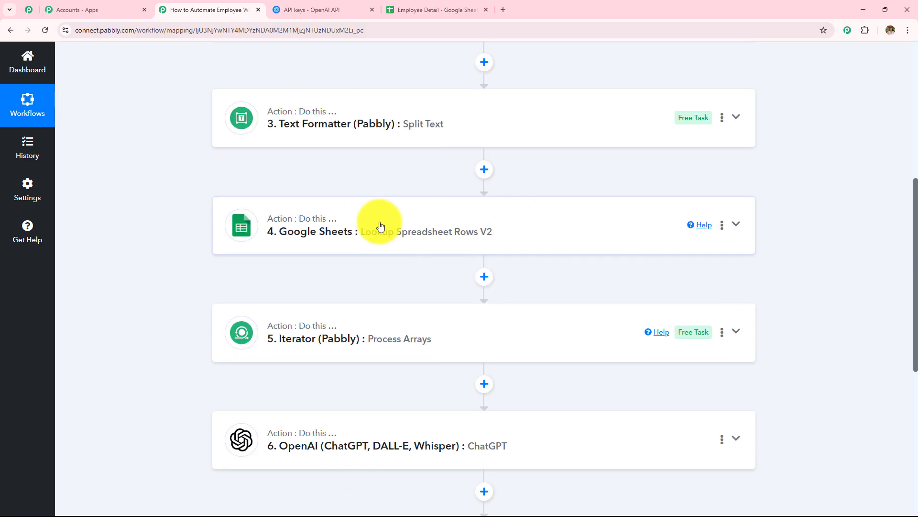
{"action": "scroll", "coordinate": [492, 229], "scroll_direction": "down", "scroll_amount": 2}
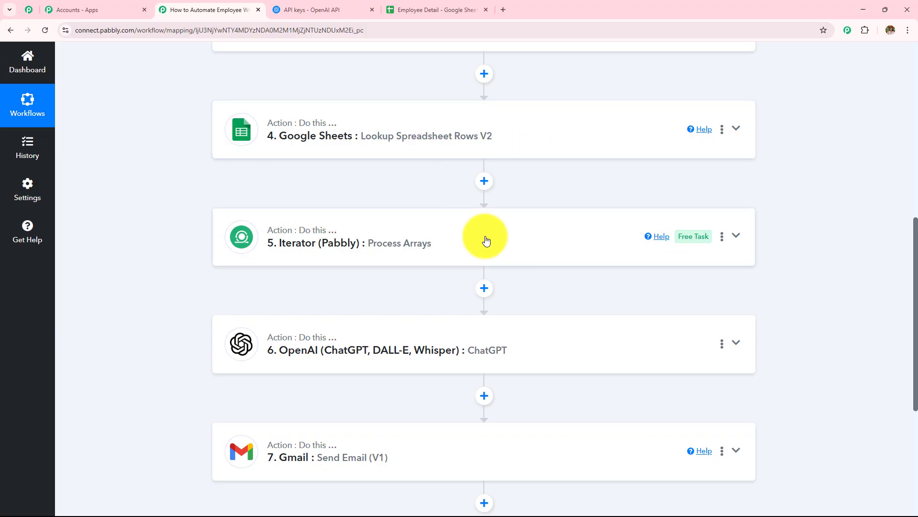
{"action": "scroll", "coordinate": [509, 240], "scroll_direction": "down", "scroll_amount": 3}
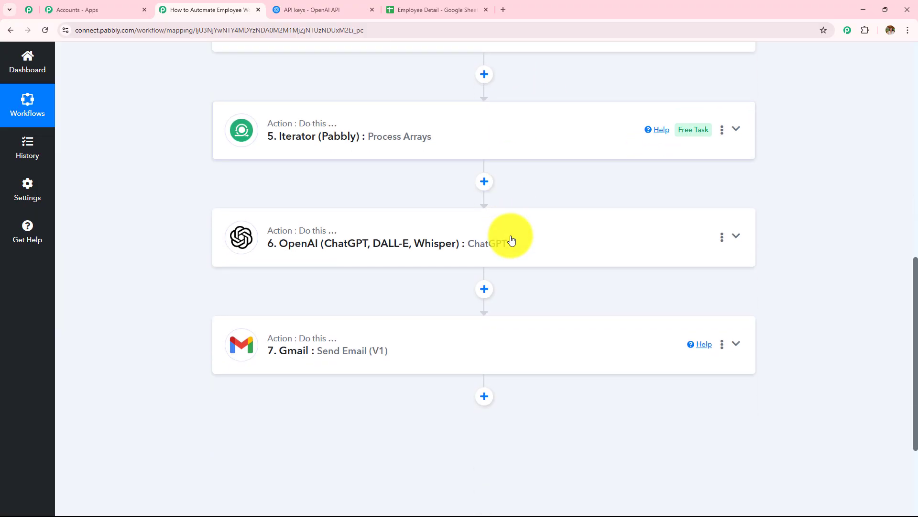
Compare the Employee Detail sheet's employee records with the ChatGPT and Gmail actions, and recheck the whole workflow from start to end.
{"action": "left_click", "coordinate": [427, 7]}
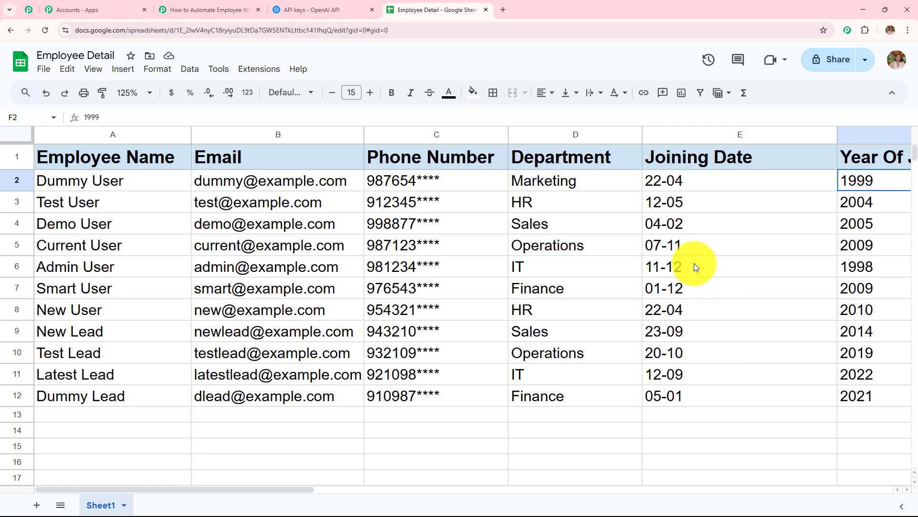
{"action": "left_click", "coordinate": [196, 10]}
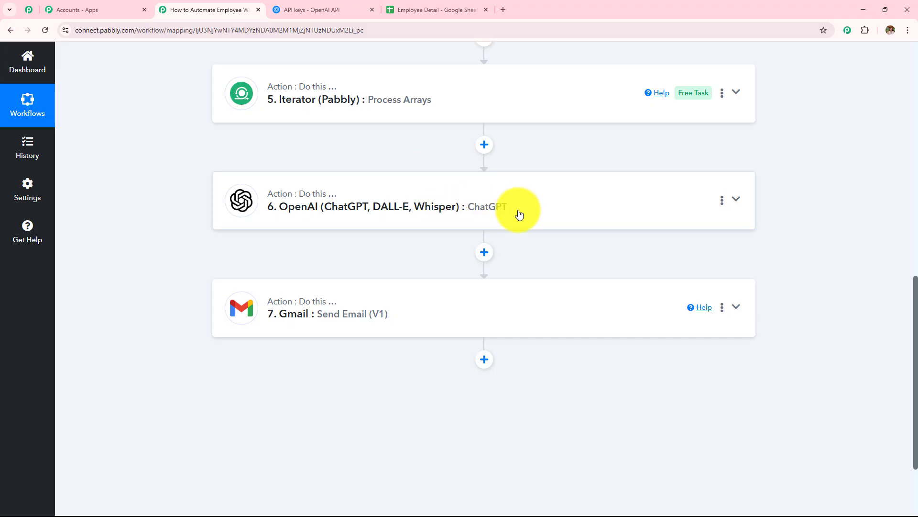
{"action": "scroll", "coordinate": [519, 213], "scroll_direction": "down", "scroll_amount": 3}
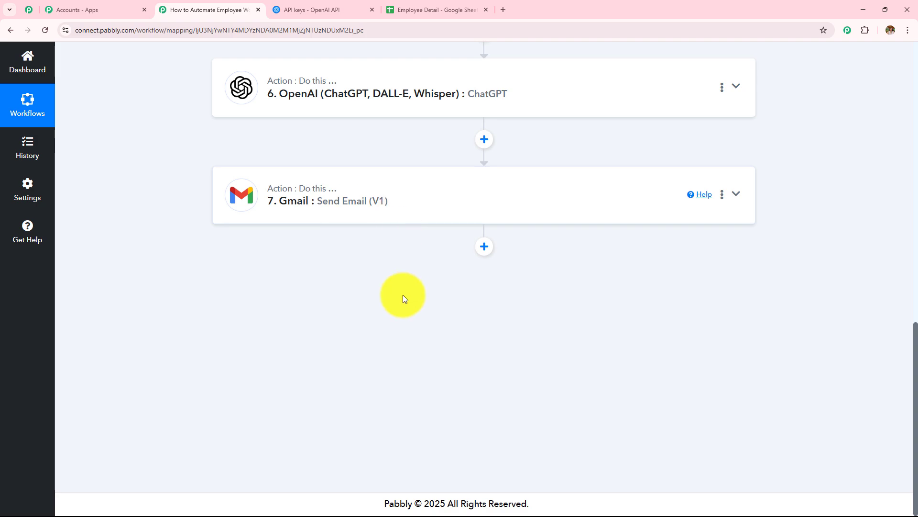
{"action": "scroll", "coordinate": [403, 295], "scroll_direction": "up", "scroll_amount": 15}
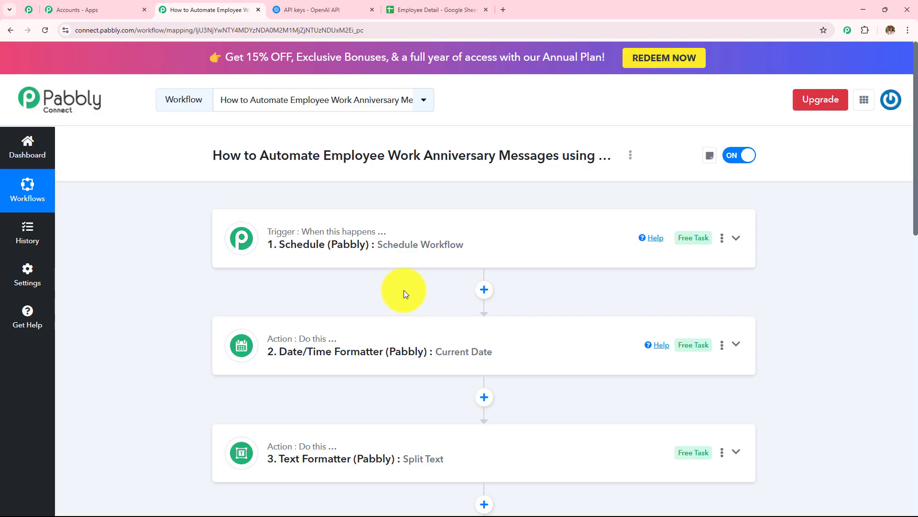
{"action": "scroll", "coordinate": [409, 263], "scroll_direction": "down", "scroll_amount": 8}
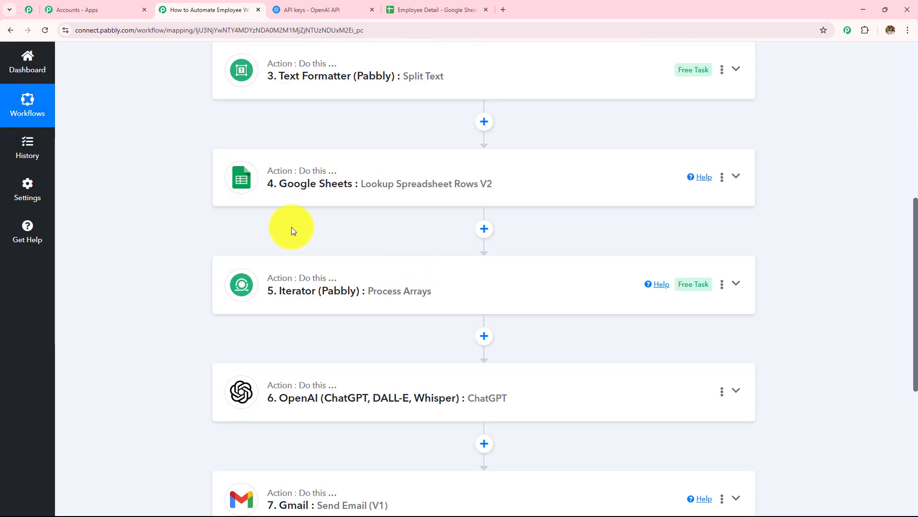
{"action": "scroll", "coordinate": [267, 267], "scroll_direction": "down", "scroll_amount": 2}
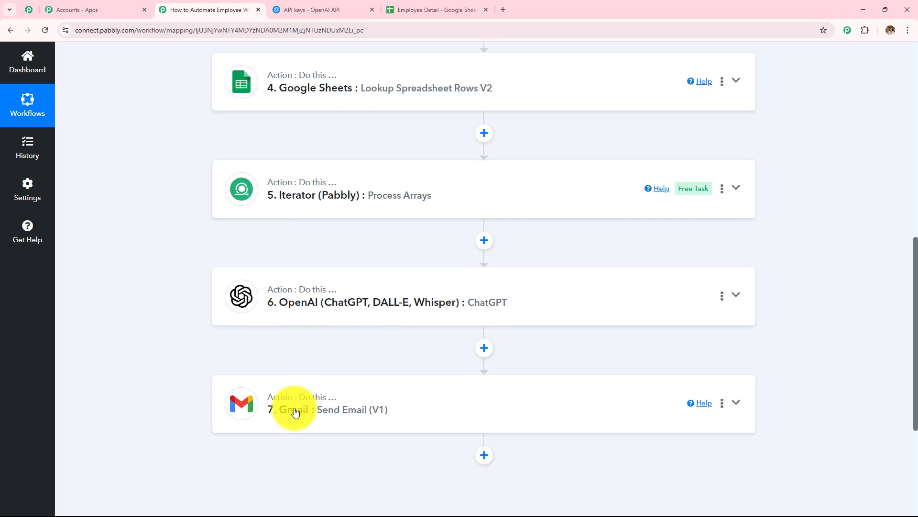
{"action": "scroll", "coordinate": [394, 360], "scroll_direction": "up", "scroll_amount": 10}
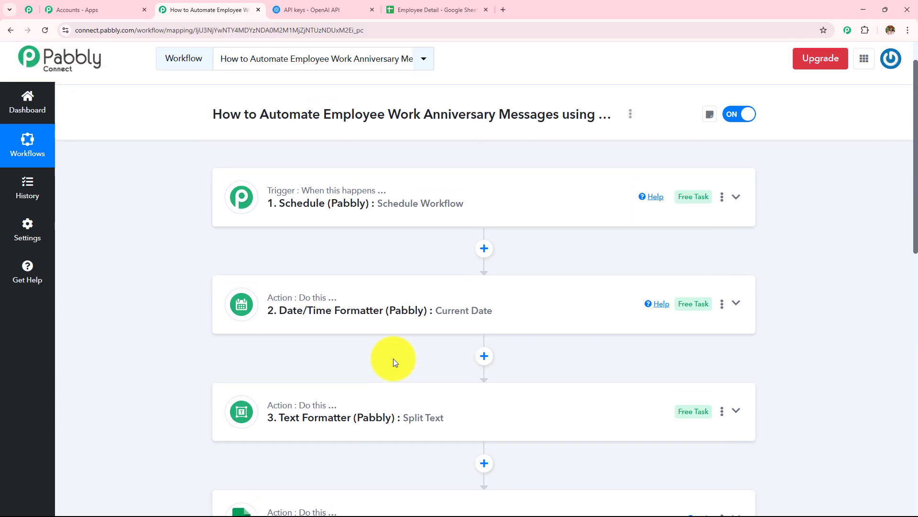